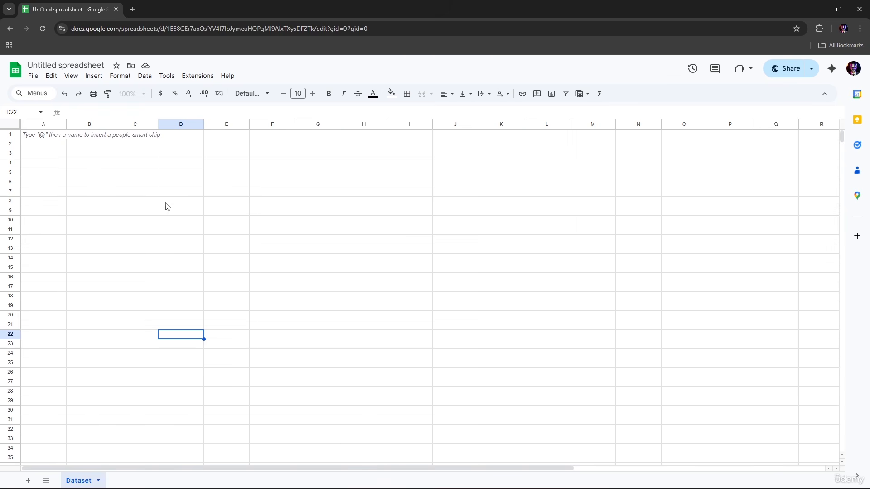
# - Enter the formula =2+2 in cell E2
pyautogui.hotkey('ctrl', '+')
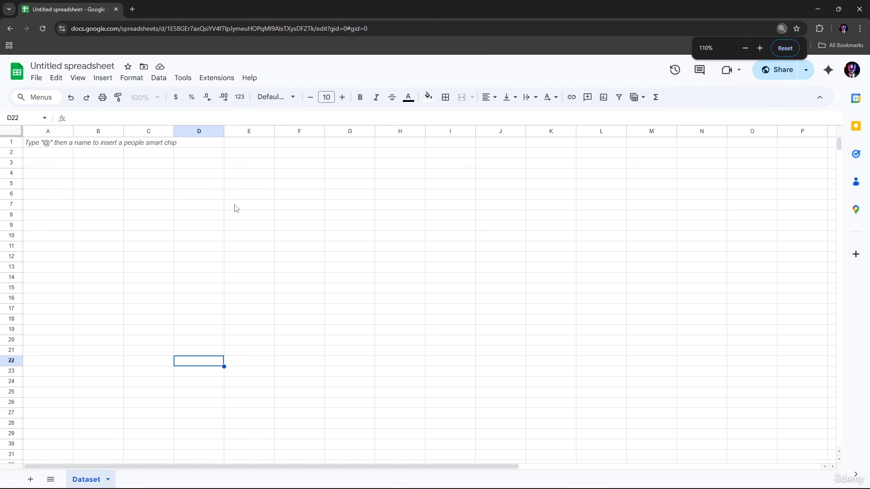
pyautogui.click(229, 157)
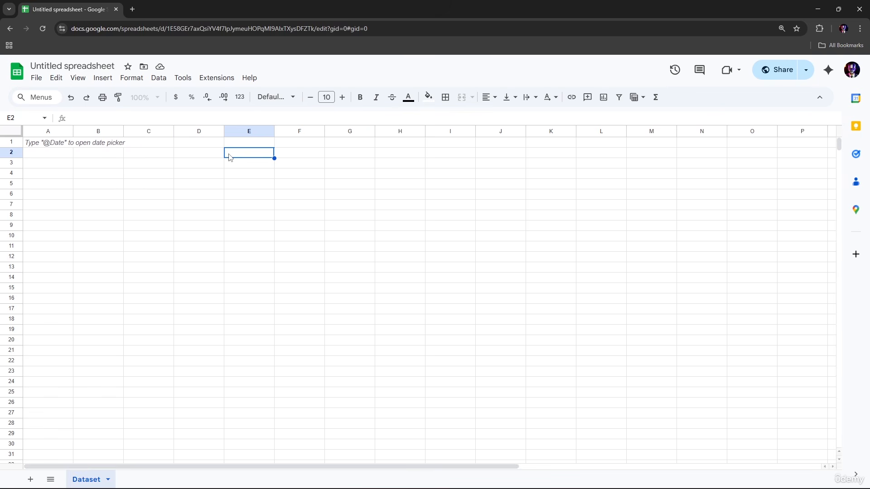
pyautogui.write('=')
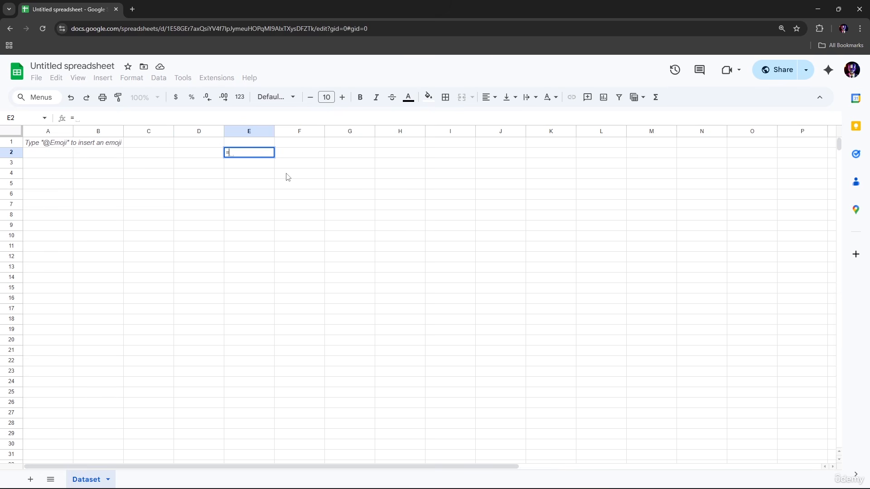
pyautogui.write('2+2')
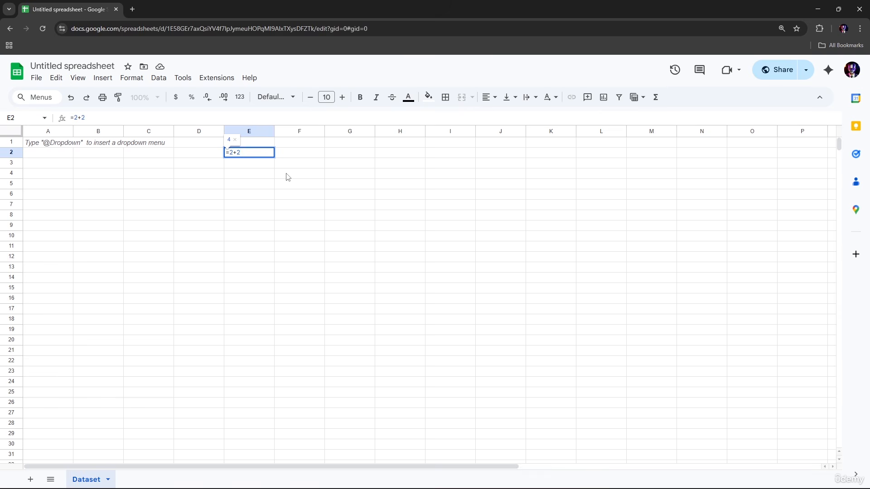
pyautogui.press('Return')
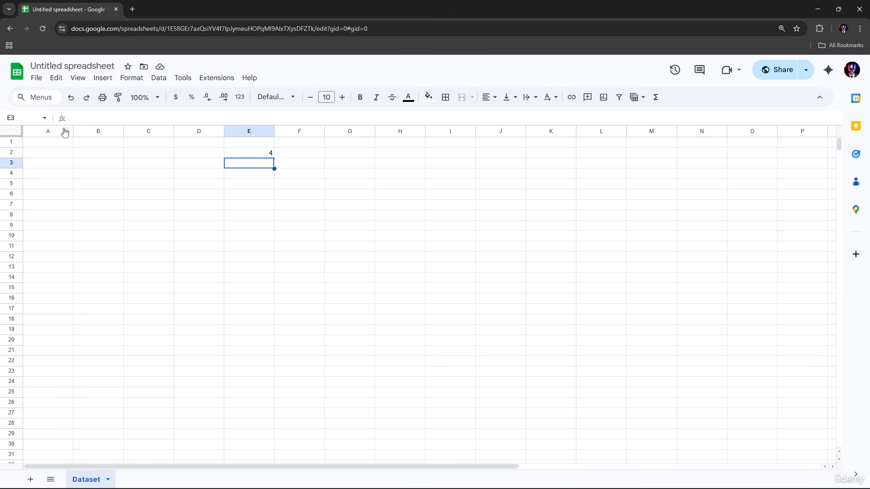
# - Enter the column headers Month in cell A1 and Sales in cell B1
pyautogui.click(48, 145)
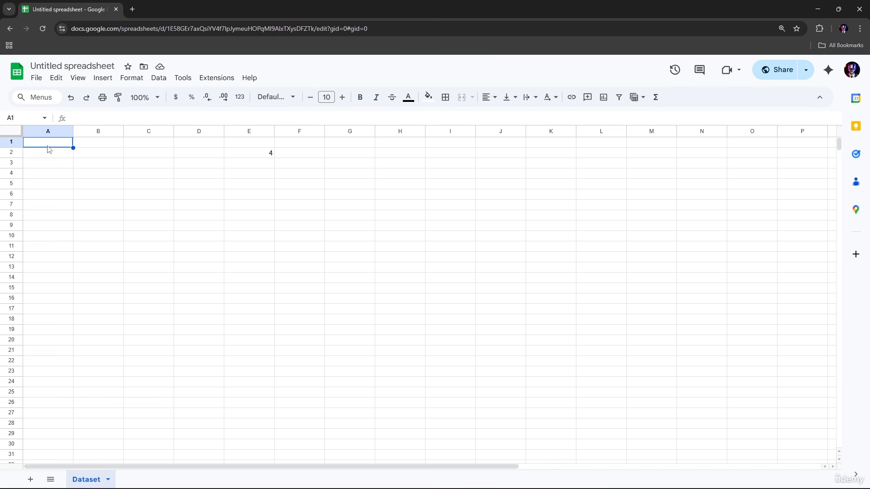
pyautogui.write('Month')
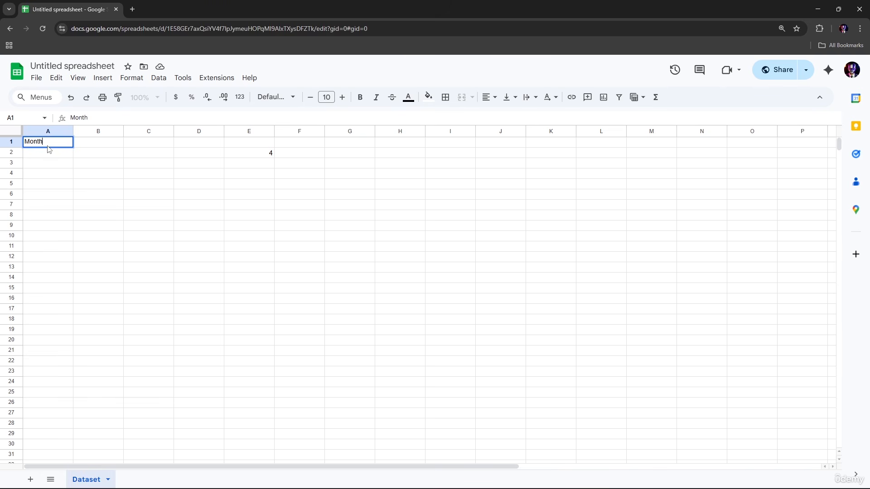
pyautogui.press('Tab')
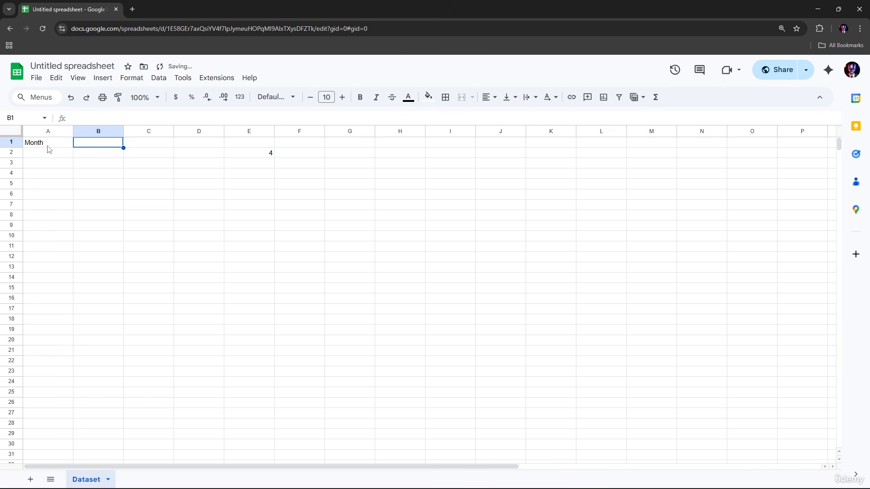
pyautogui.write('Slae')
pyautogui.press('BackSpace')
pyautogui.press('BackSpace')
pyautogui.press('BackSpace')
pyautogui.write('a')
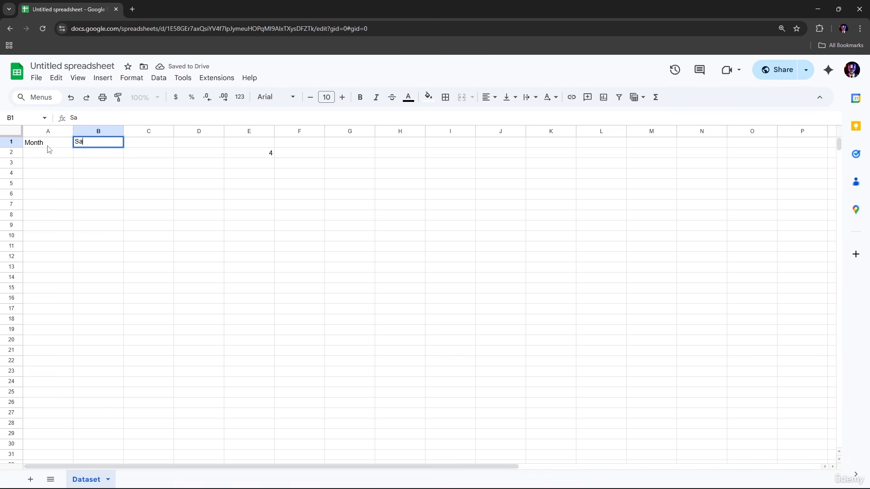
pyautogui.write('les')
pyautogui.press('Return')
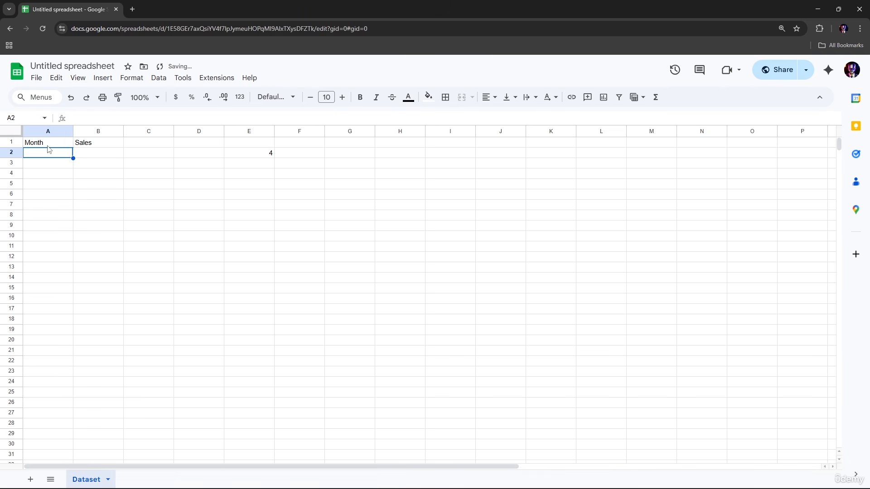
# - List the months Jan, Feb and Mar in cells A2 to A4 under the Month header
pyautogui.write('naJna')
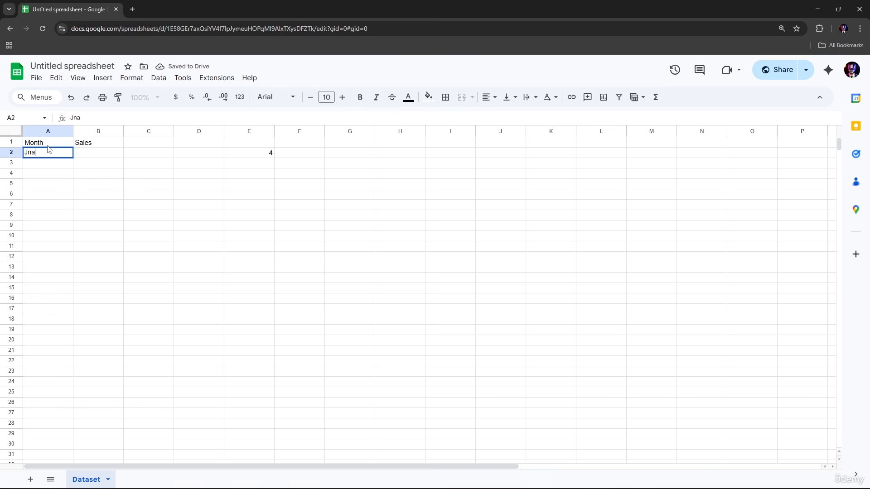
pyautogui.write('an')
pyautogui.press('Return')
pyautogui.write('F')
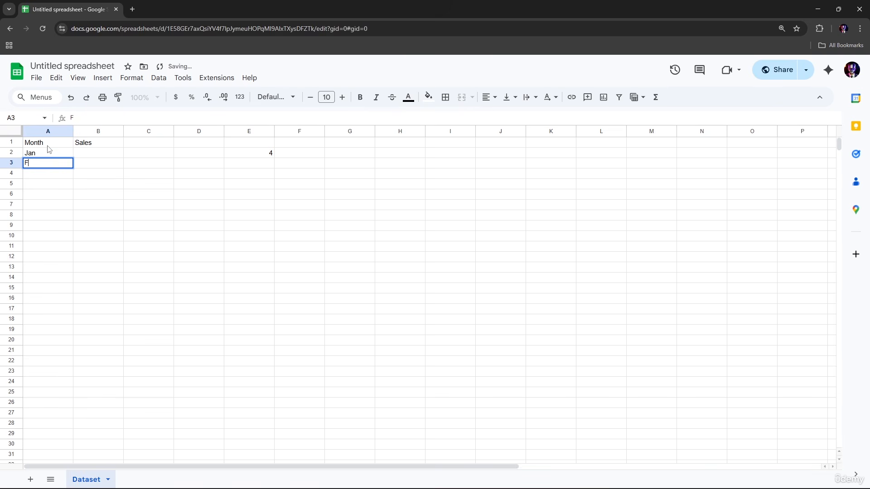
pyautogui.write('eb')
pyautogui.press('Return')
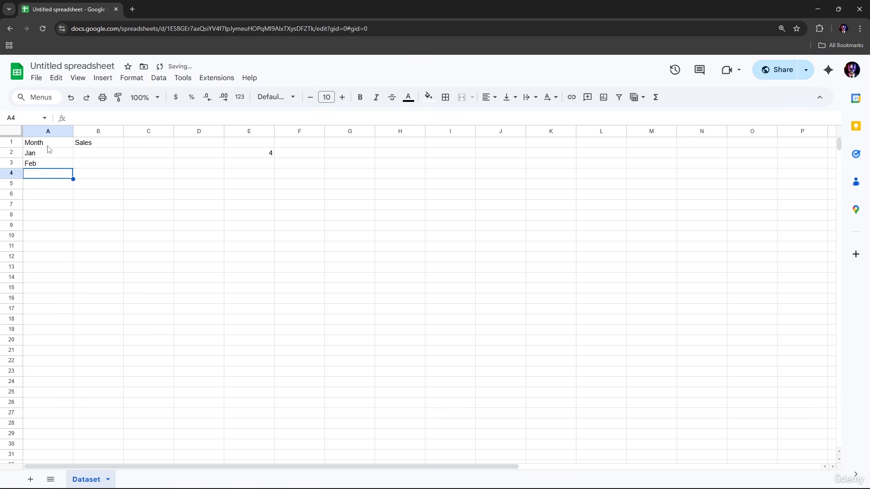
pyautogui.write('Mar')
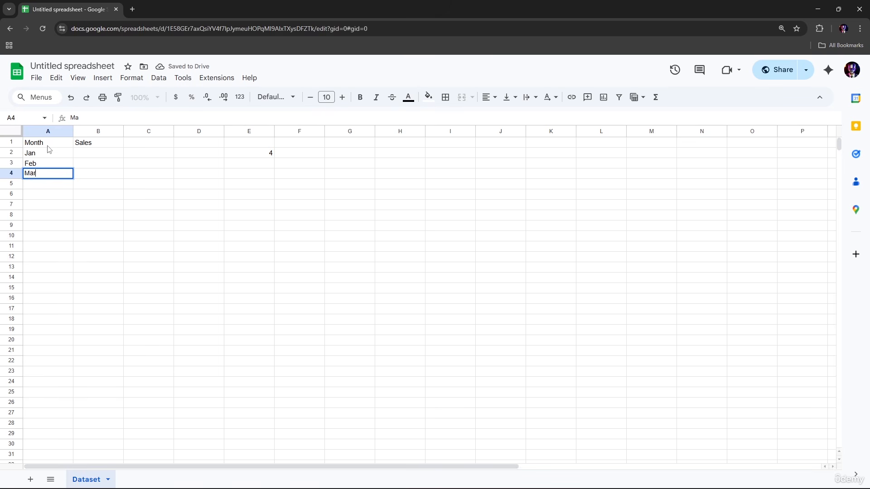
pyautogui.press('Tab')
# - Enter the sales figures 1200, 1500 and 17000 for Jan, Feb and Mar in cells B2 to B4
pyautogui.press('Up')
pyautogui.press('Up')
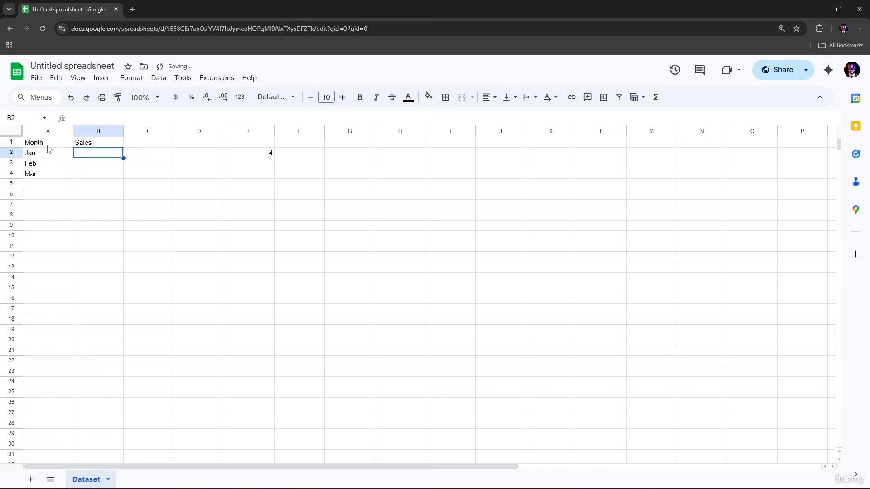
pyautogui.write('1200')
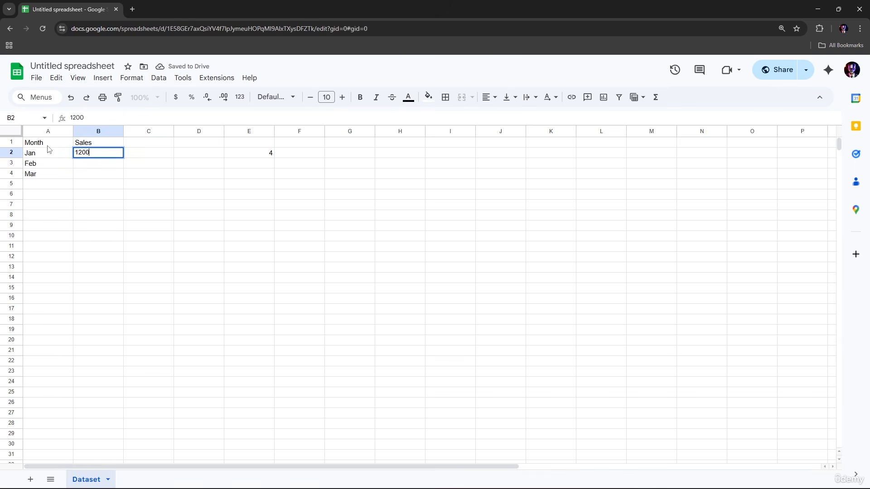
pyautogui.press('Return')
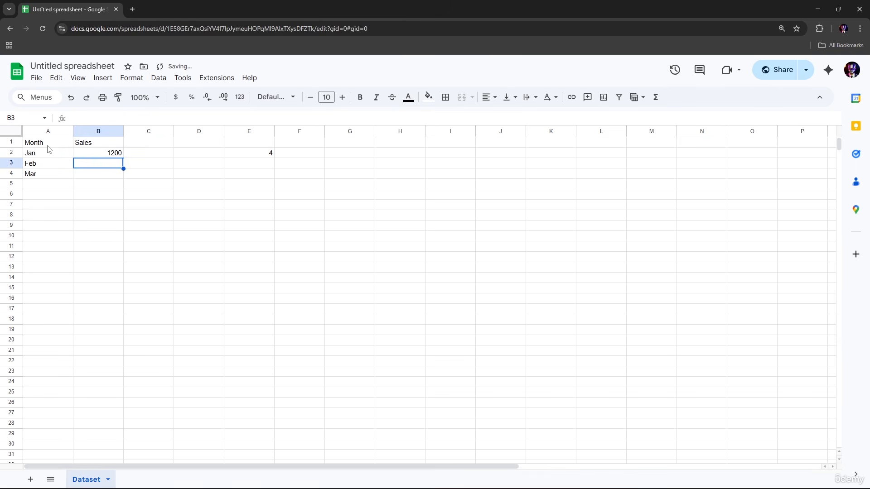
pyautogui.write('1500')
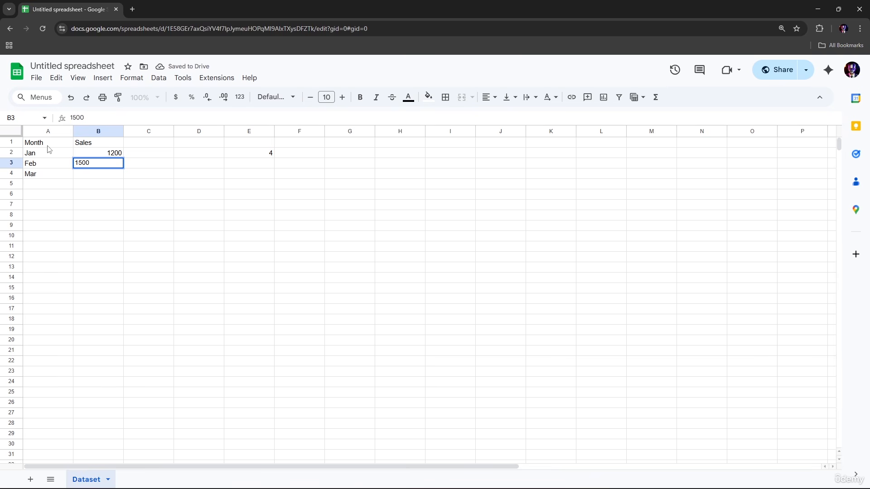
pyautogui.press('Return')
pyautogui.write('17000')
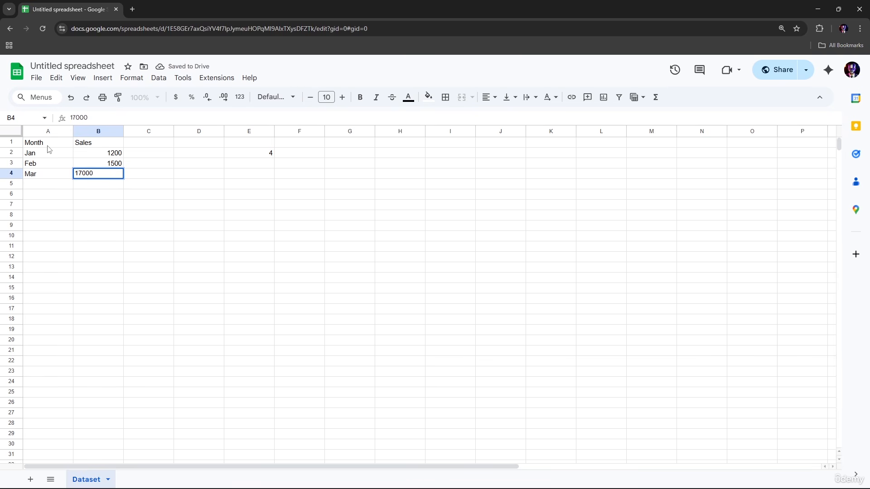
pyautogui.click(48, 145)
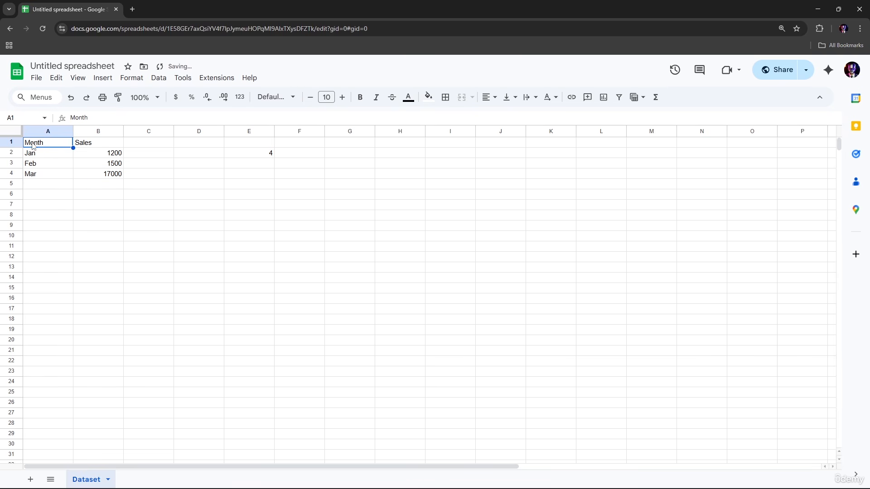
# - Make the Month and Sales headers in A1:B1 bold
pyautogui.click(89, 140)
pyautogui.moveTo(42, 144); pyautogui.dragTo(88, 145)
pyautogui.click(360, 97)
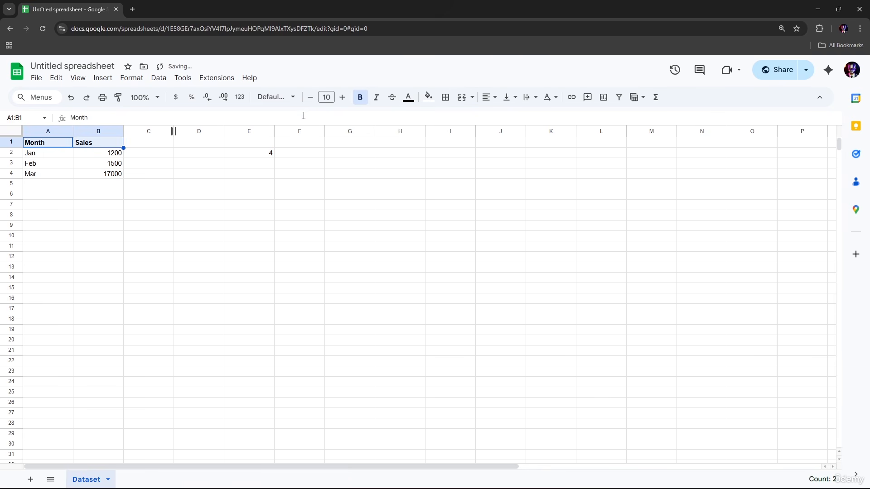
# - Delete the =2+2 formula from cell E2
pyautogui.hotkey('ctrl', '+')
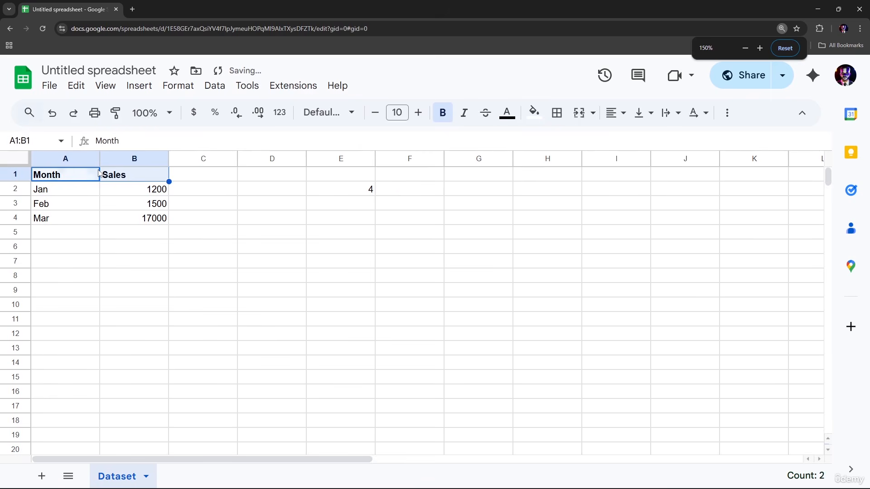
pyautogui.click(95, 171)
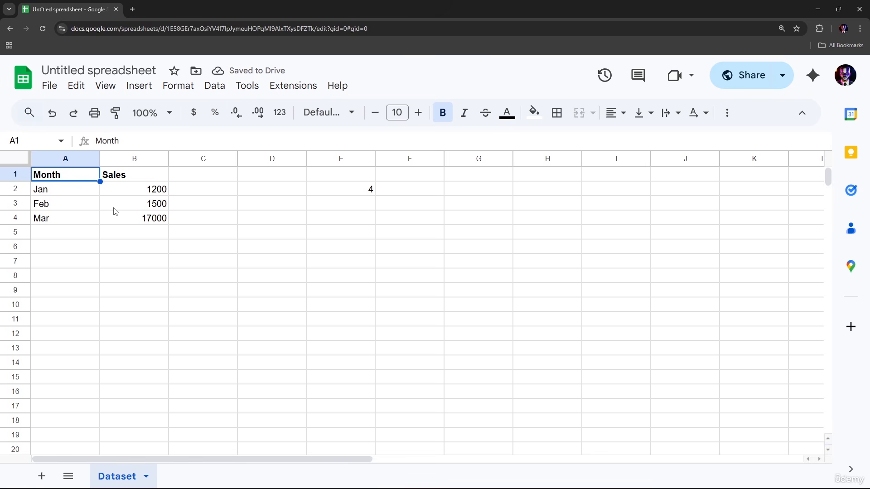
pyautogui.click(132, 290)
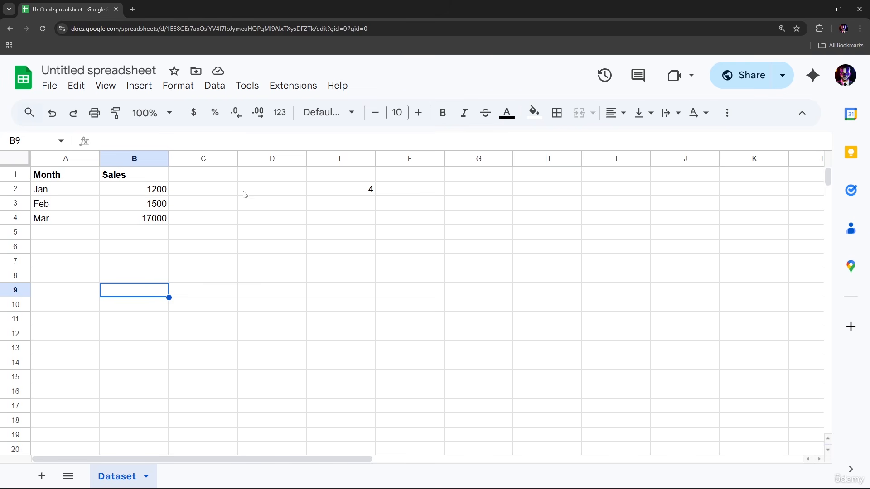
pyautogui.click(372, 193)
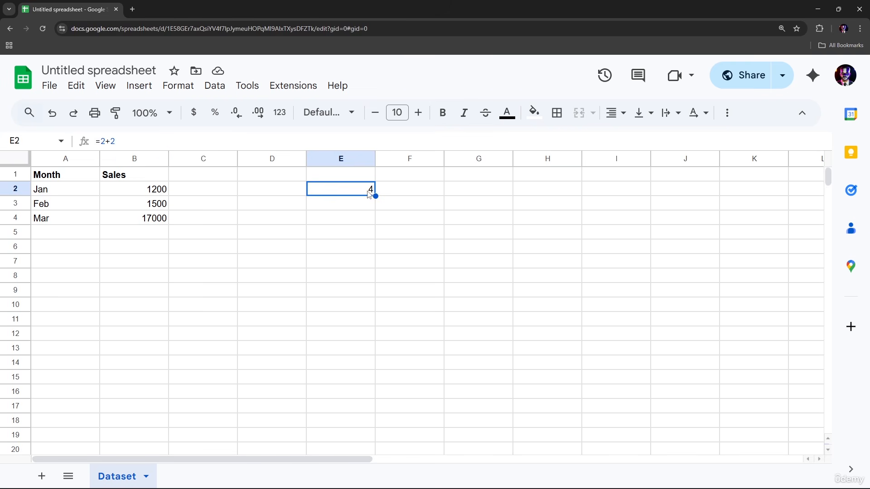
pyautogui.press('Delete')
pyautogui.click(164, 236)
pyautogui.click(146, 264)
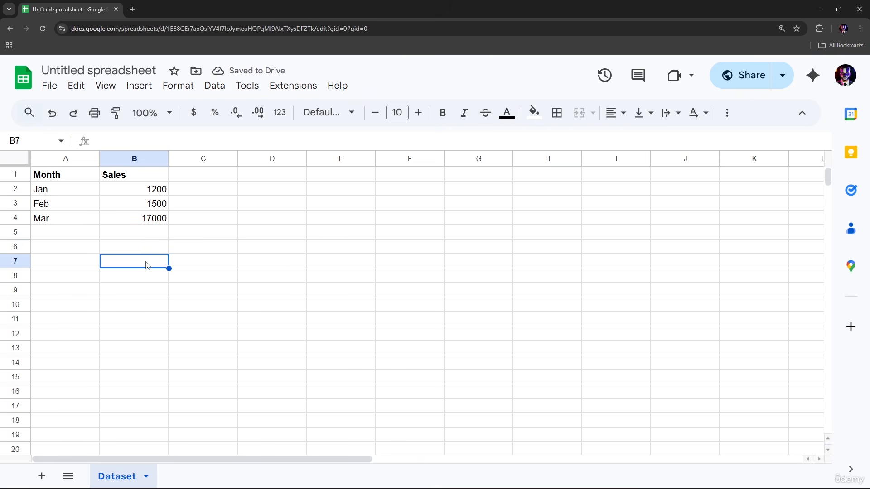
pyautogui.write('=')
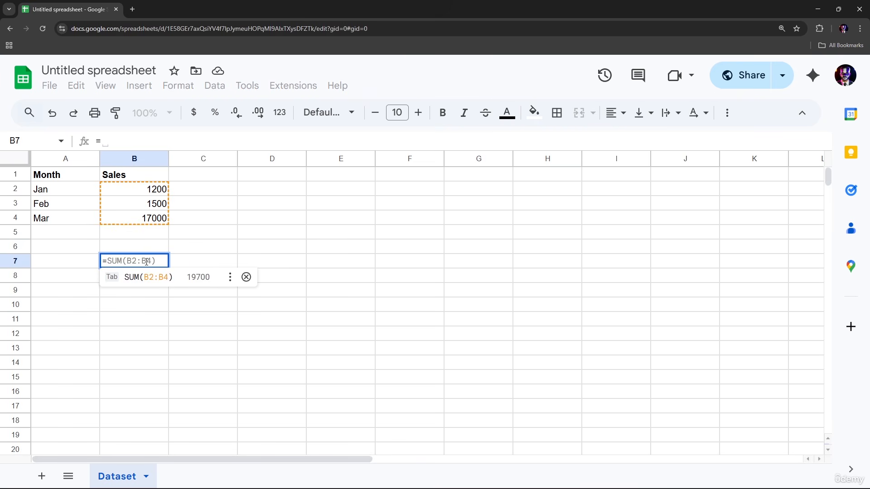
pyautogui.write('1200')
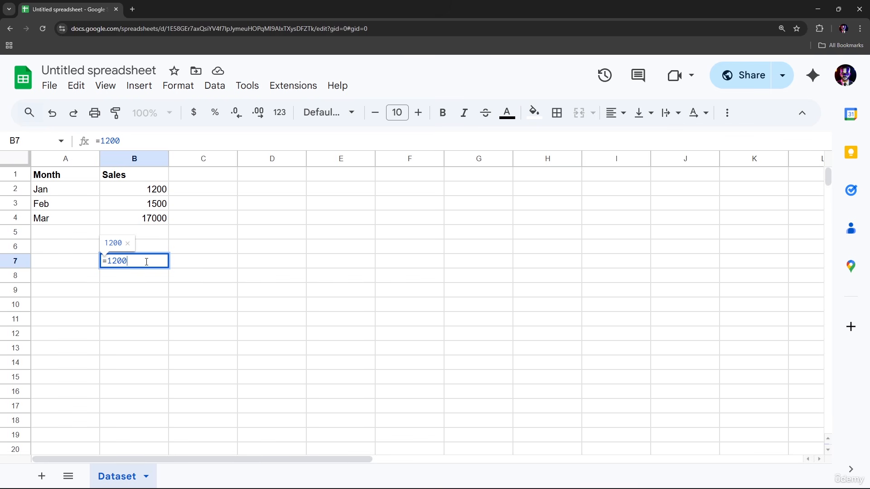
pyautogui.write('+1500')
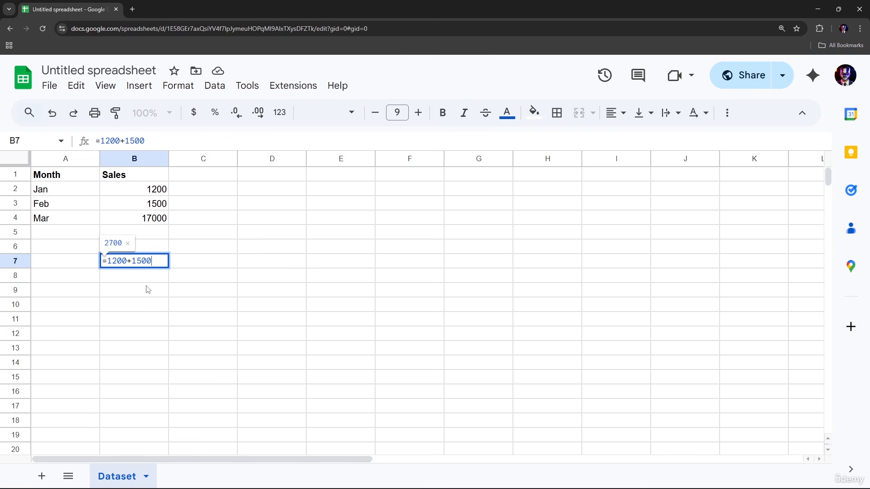
pyautogui.press('BackSpace')
pyautogui.press('BackSpace')
pyautogui.press('BackSpace')
pyautogui.press('BackSpace')
pyautogui.press('BackSpace')
pyautogui.press('BackSpace')
pyautogui.press('BackSpace')
pyautogui.press('BackSpace')
pyautogui.press('BackSpace')
pyautogui.press('BackSpace')
# - Add the January and February sales in cell B6 with the cell-reference formula =B2+B3
pyautogui.click(140, 247)
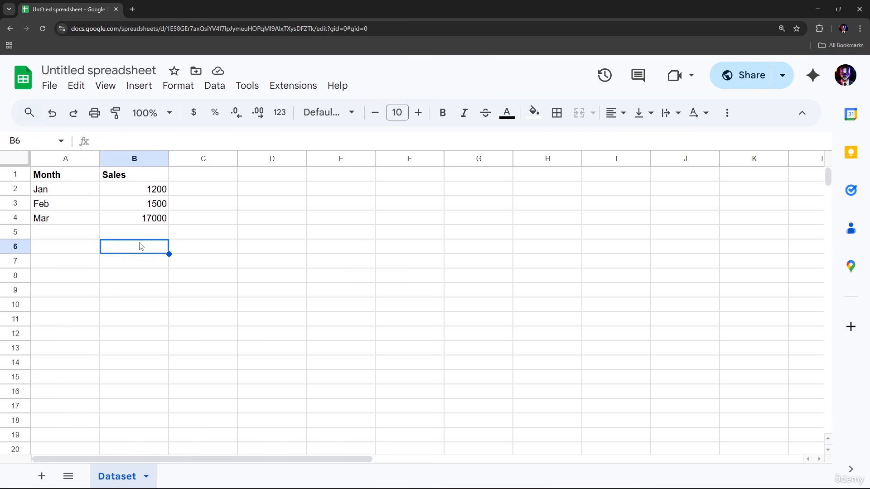
pyautogui.write('=')
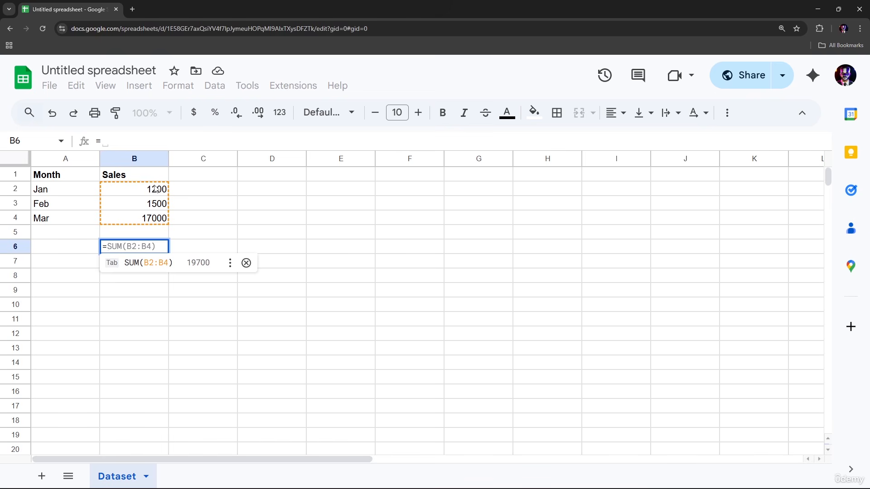
pyautogui.click(155, 192)
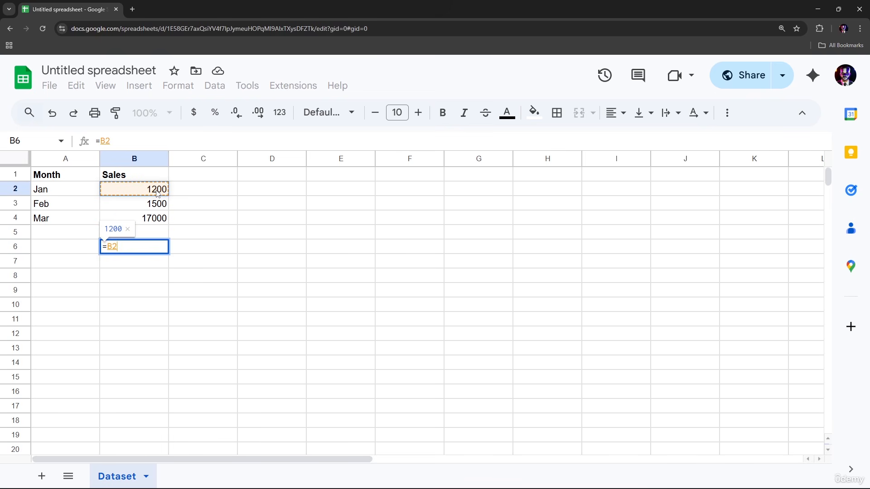
pyautogui.write('+')
pyautogui.click(159, 208)
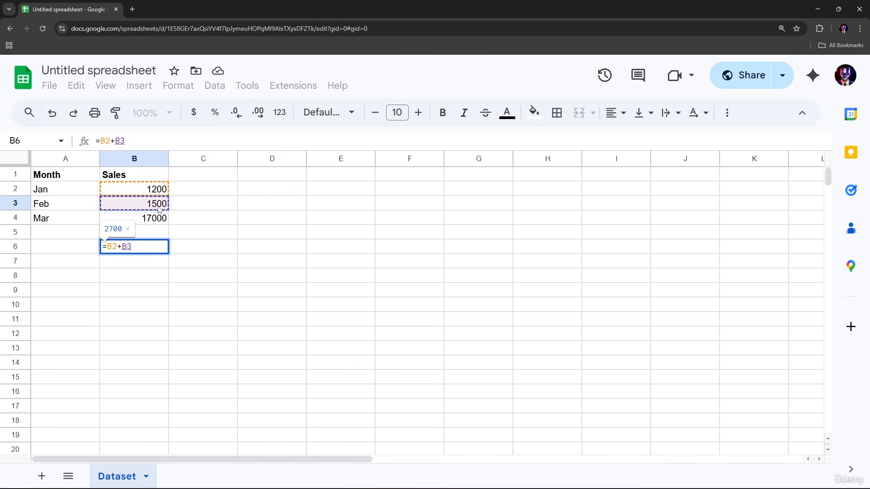
pyautogui.press('Return')
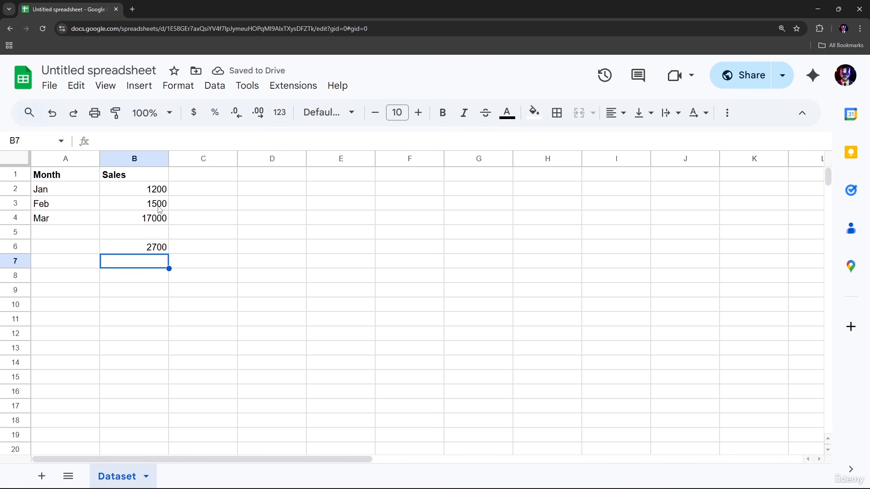
# - Set the February sales in B3 to 1400 and inspect the formula in cell B6
pyautogui.click(159, 209)
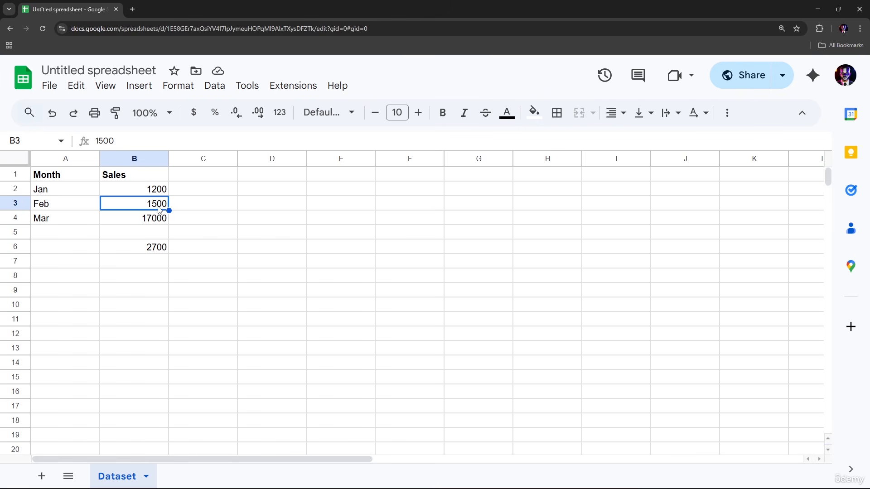
pyautogui.write('1')
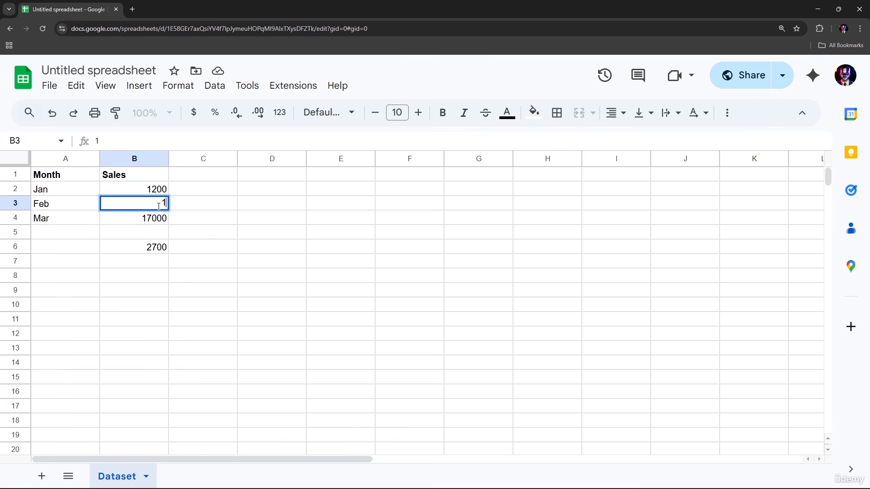
pyautogui.write('400')
pyautogui.press('Return')
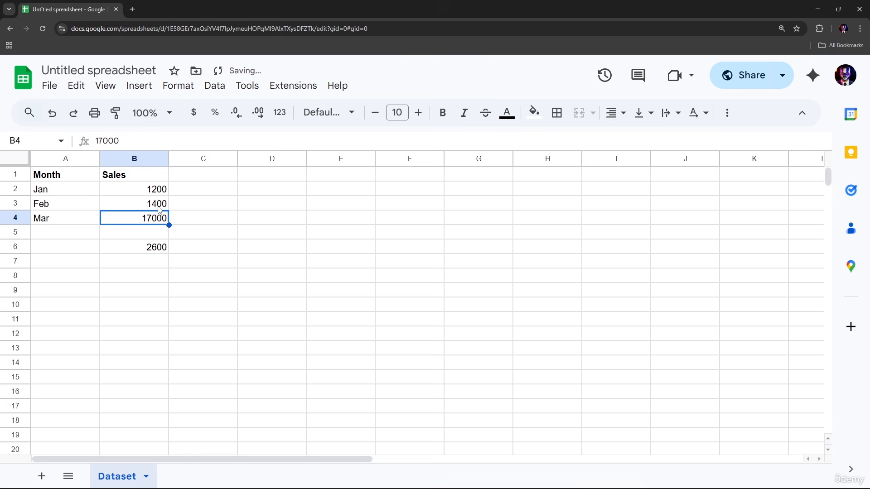
pyautogui.click(157, 251)
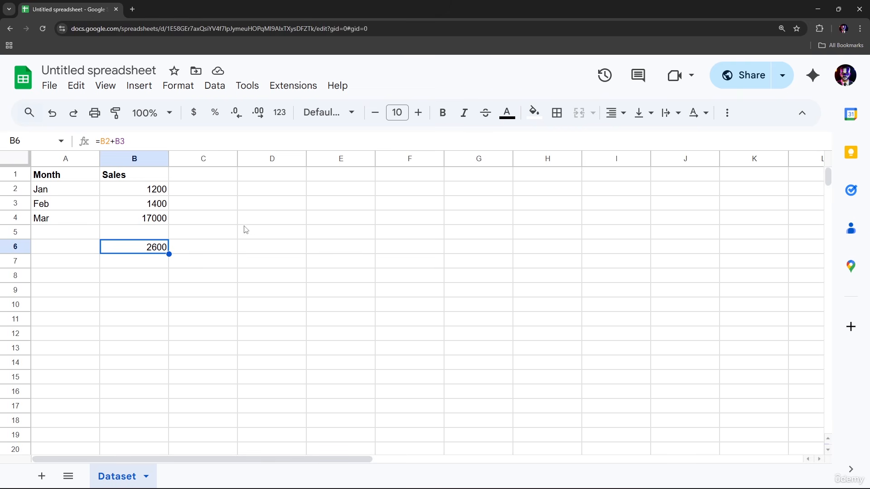
# - Enter the header Addition in cell D1
pyautogui.click(283, 178)
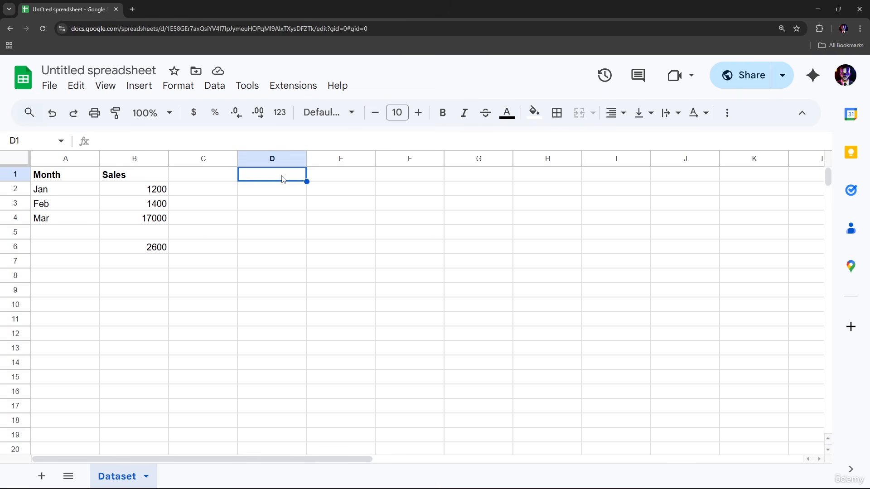
pyautogui.write('Addition')
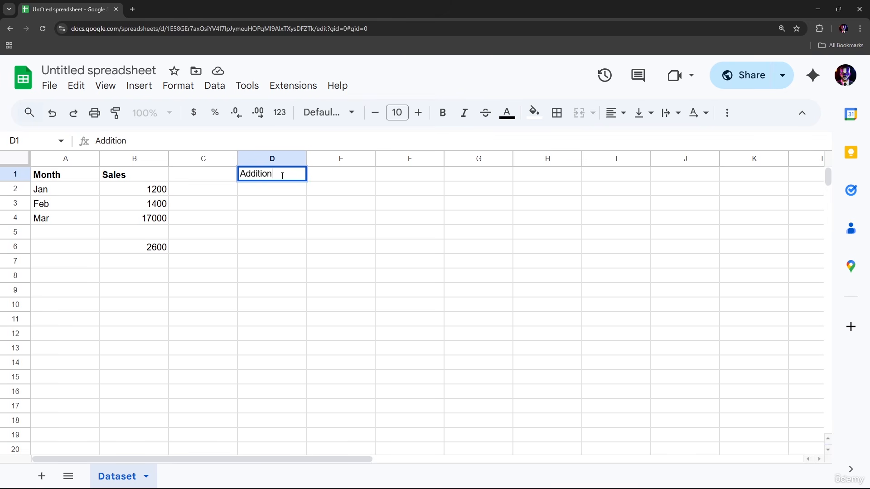
pyautogui.press('Return')
pyautogui.click(283, 178)
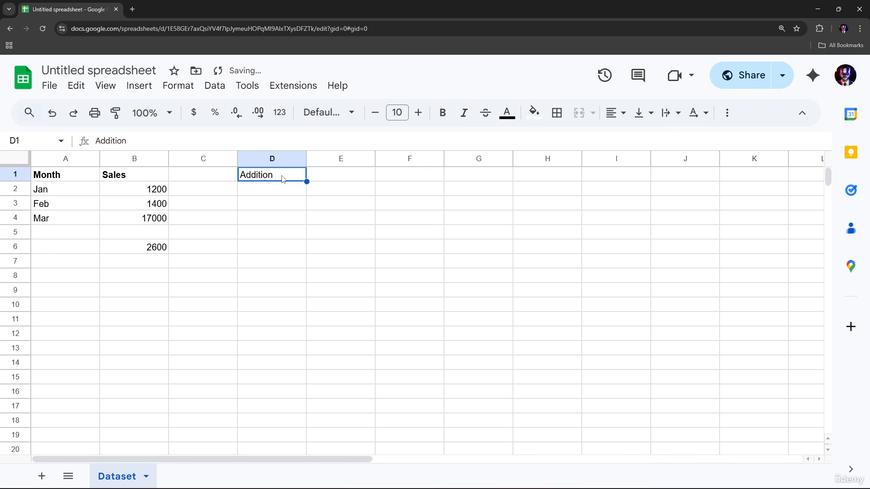
pyautogui.write('+')
pyautogui.press('BackSpace')
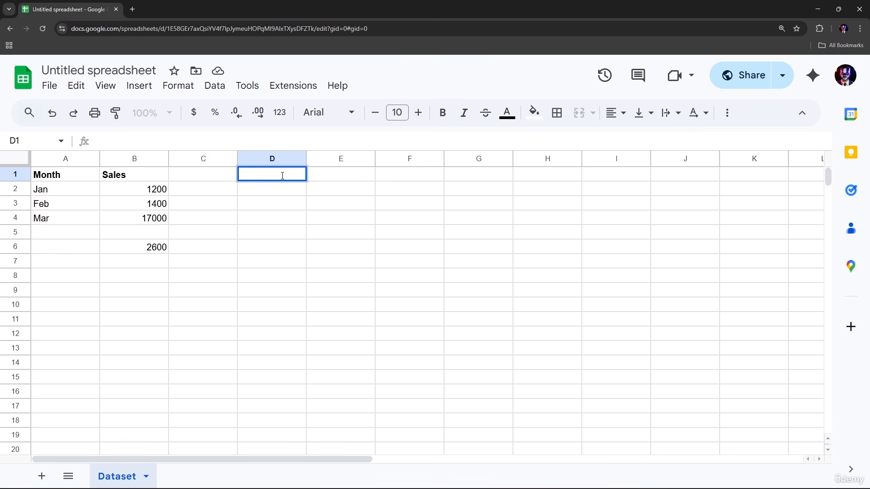
pyautogui.click(309, 230)
pyautogui.hotkey('ctrl', 'z')
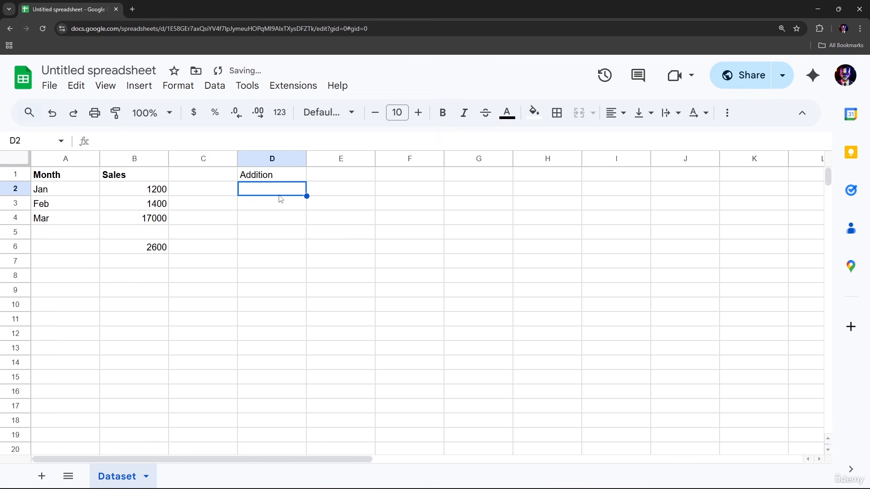
# - Add the January and February sales under the Addition header in D2 with the formula =B2+B3
pyautogui.write('=')
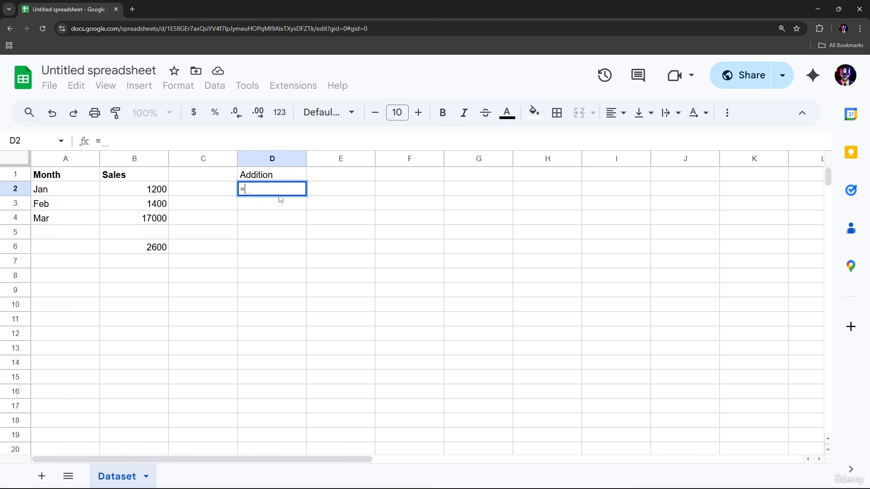
pyautogui.click(153, 194)
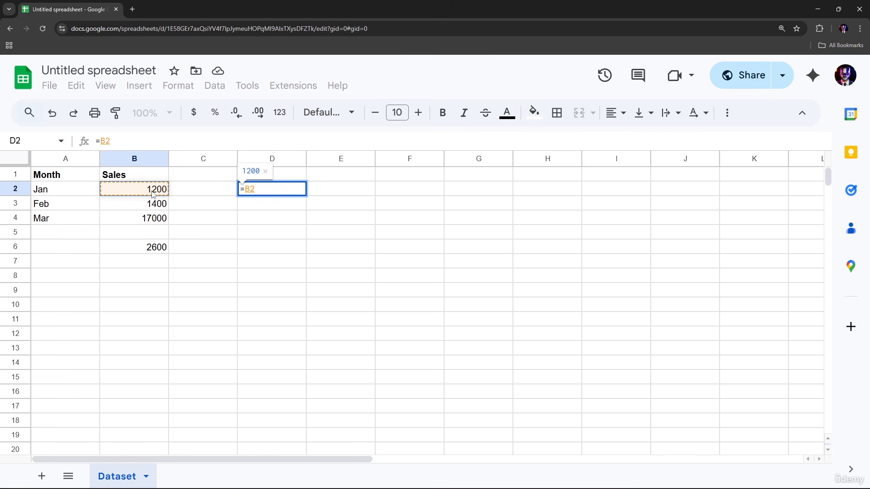
pyautogui.write('+')
pyautogui.click(153, 205)
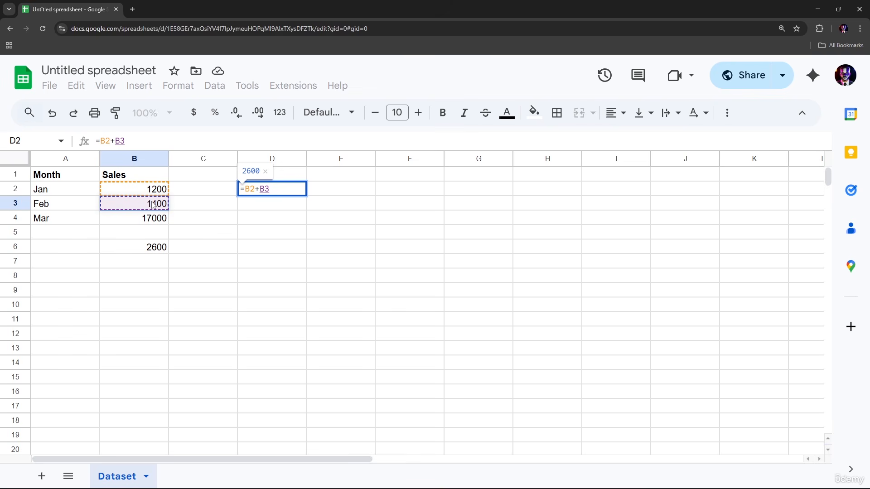
pyautogui.press('Return')
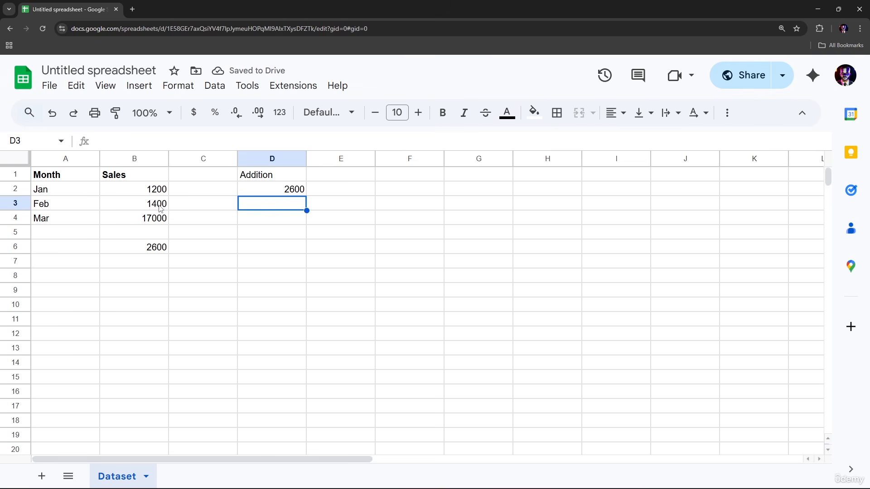
# - Set the February sales in cell B3 to 1500
pyautogui.click(160, 209)
pyautogui.write('15')
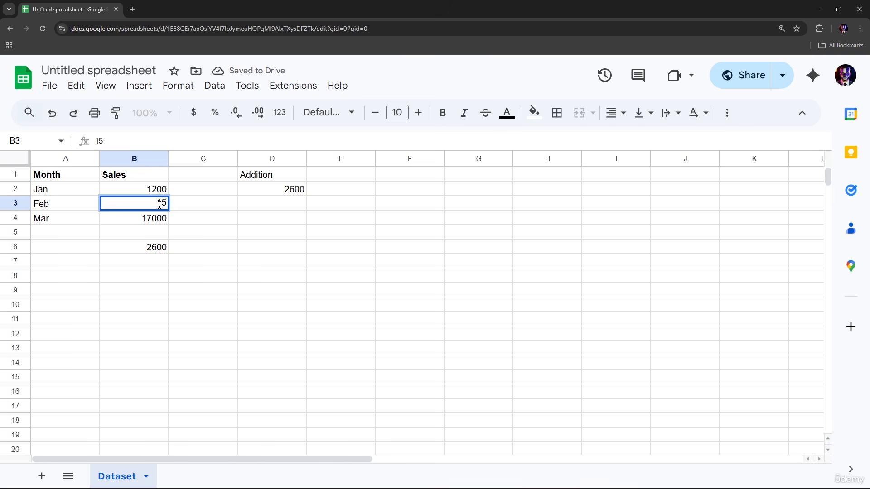
pyautogui.write('00')
pyautogui.press('Return')
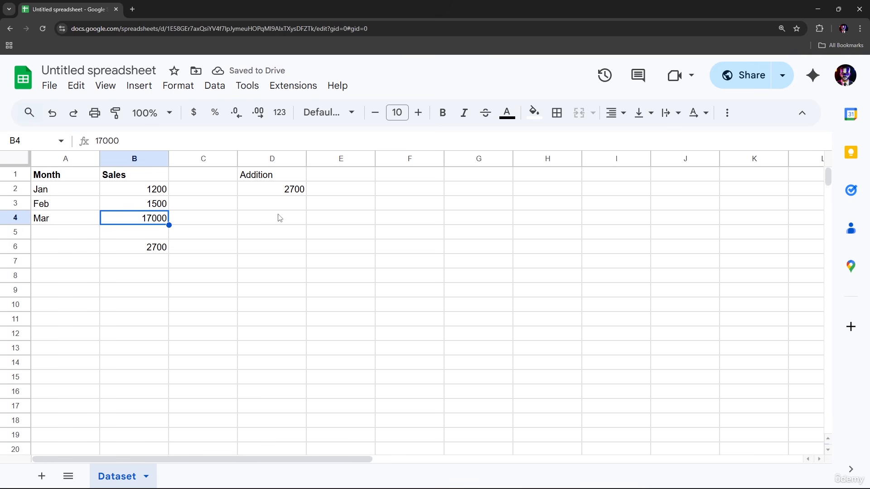
# - Enter the header Subtraction in cell E1
pyautogui.click(333, 176)
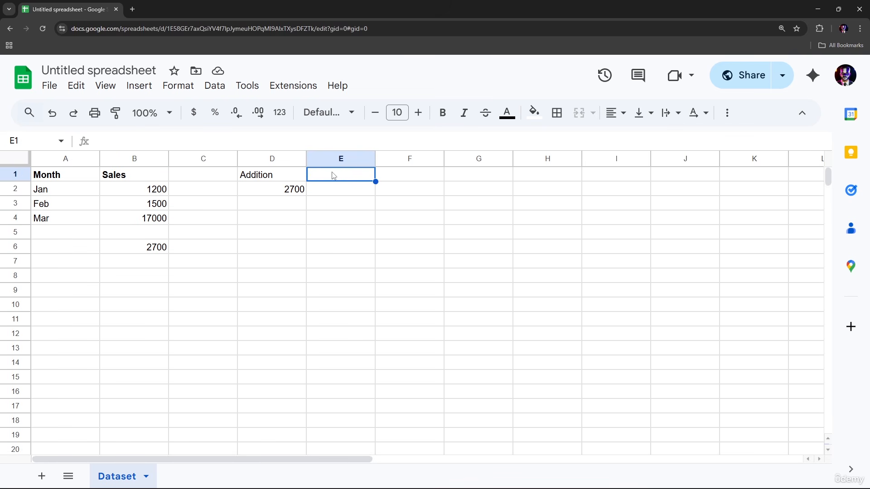
pyautogui.write('Sub')
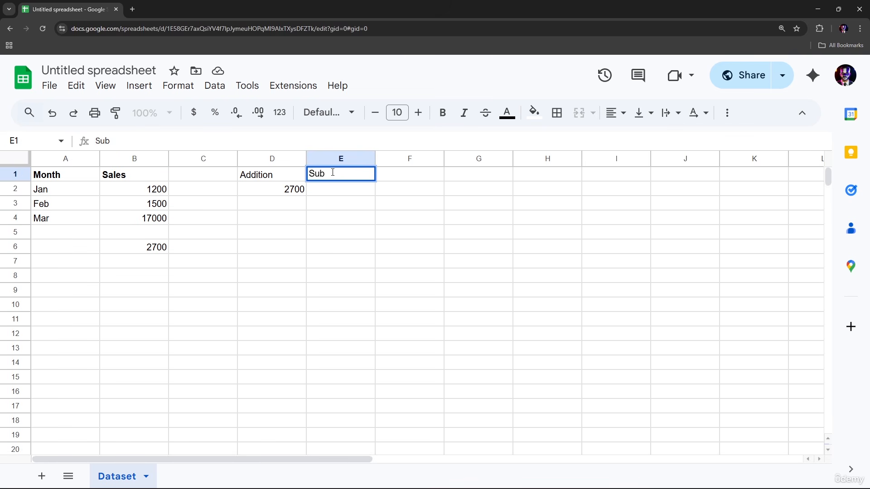
pyautogui.write('traction')
# - Subtract the January sales from the February sales in cell E2 with the formula =B3-B2
pyautogui.click(337, 197)
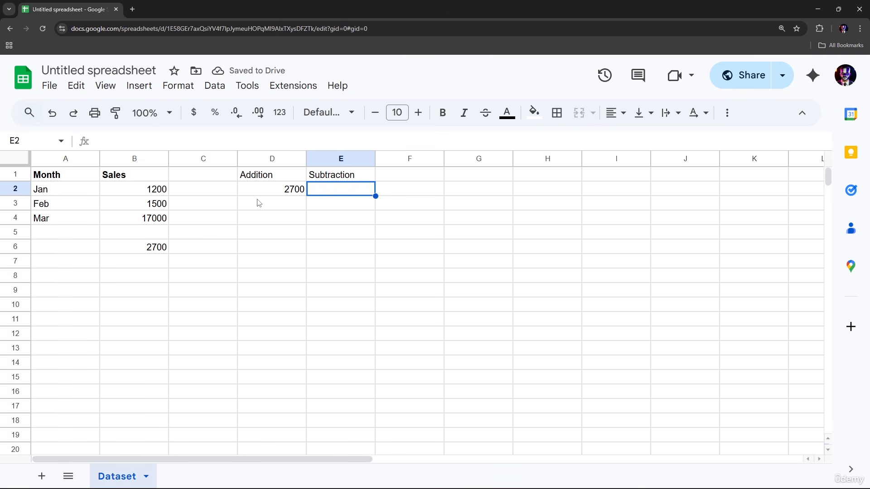
pyautogui.write('=')
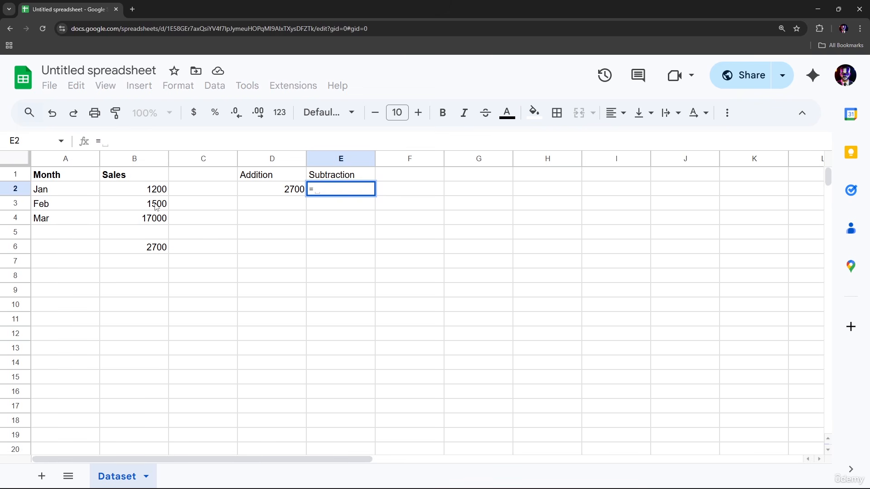
pyautogui.click(156, 205)
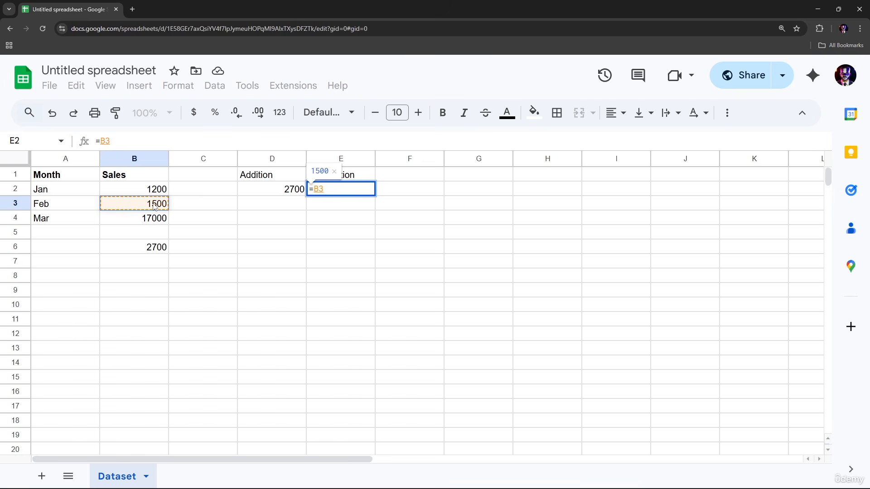
pyautogui.write('-')
pyautogui.click(156, 193)
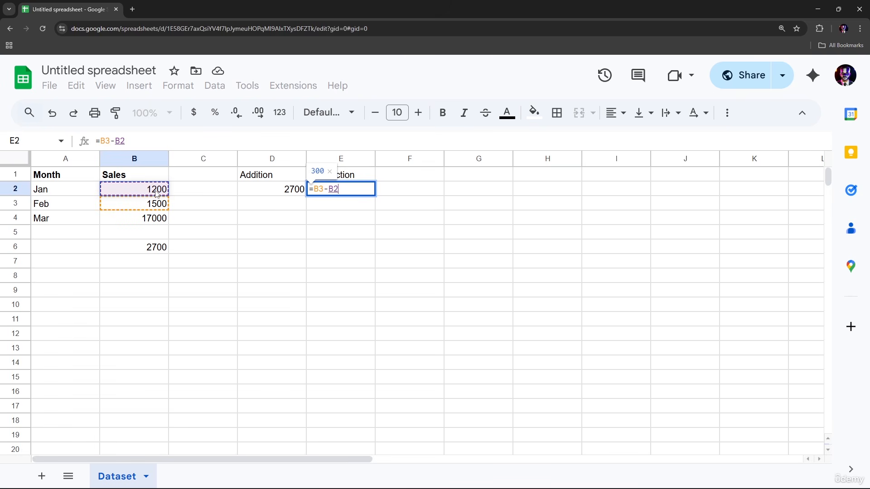
pyautogui.press('Return')
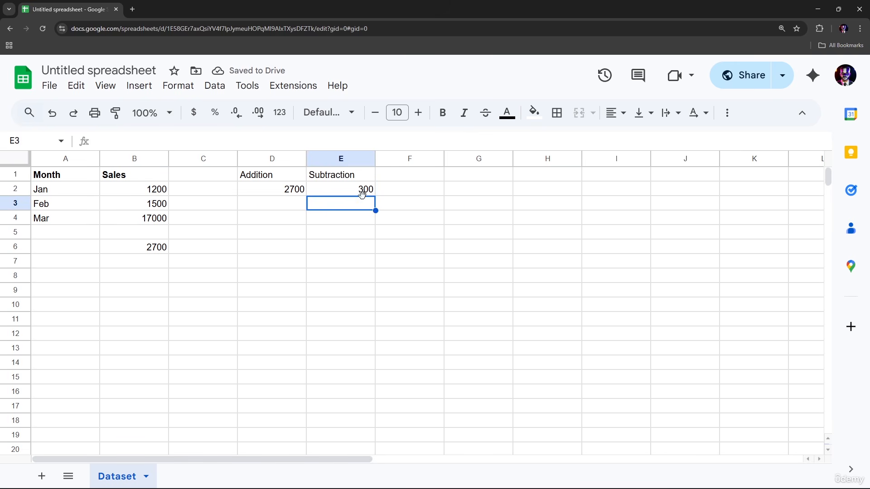
# - Enter the header Multiplication in cell F1
pyautogui.click(421, 177)
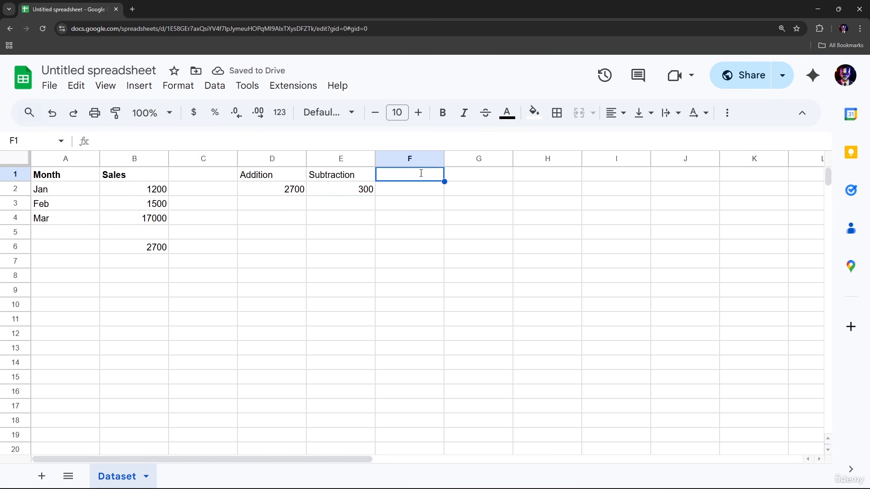
pyautogui.write('Multip')
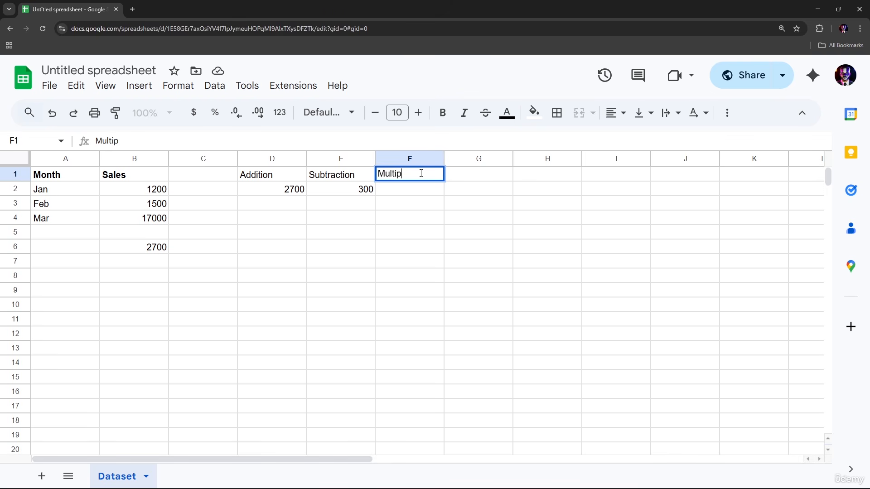
pyautogui.write('lication')
# - Multiply the January sales by 2 in cell F2 with the formula =B2*2
pyautogui.click(430, 192)
pyautogui.write('=')
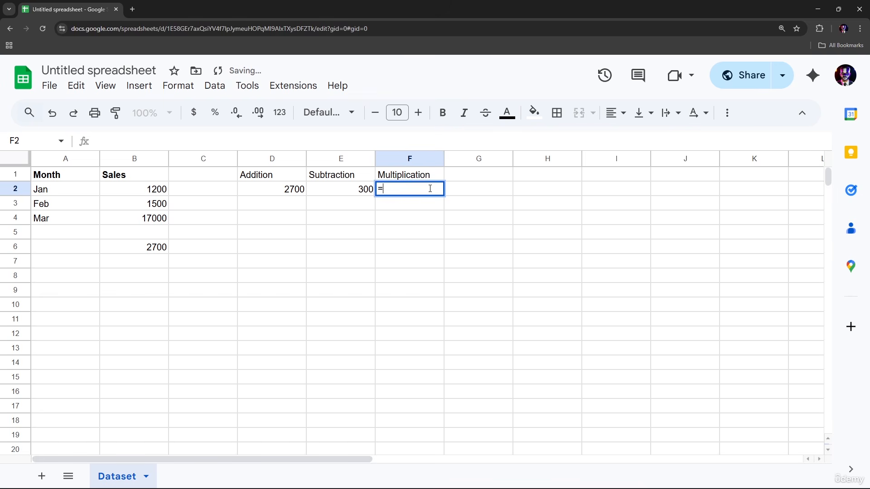
pyautogui.click(157, 193)
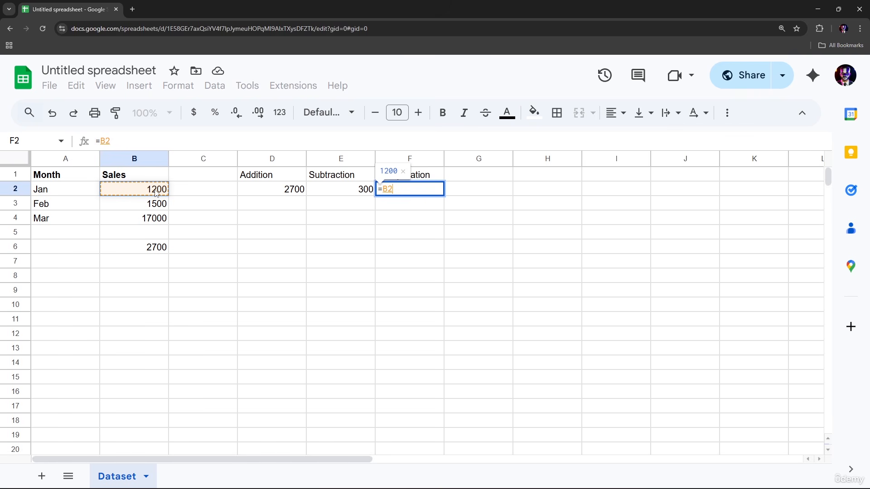
pyautogui.write('*')
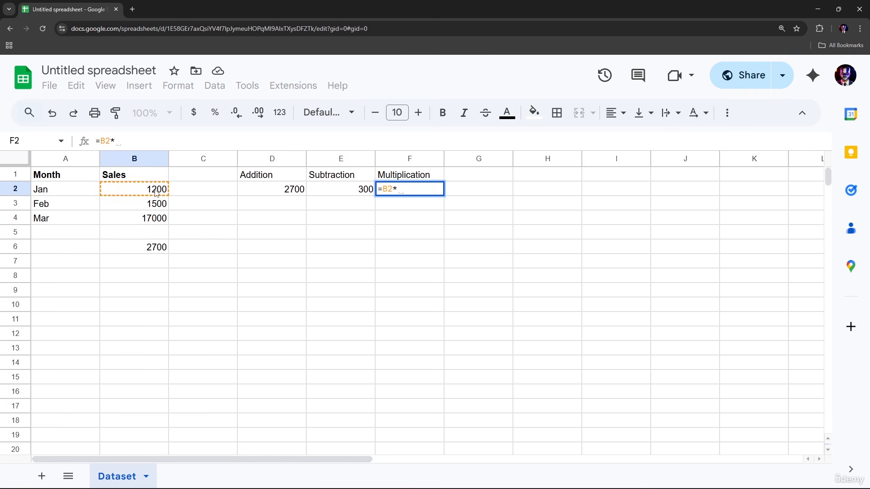
pyautogui.write('2')
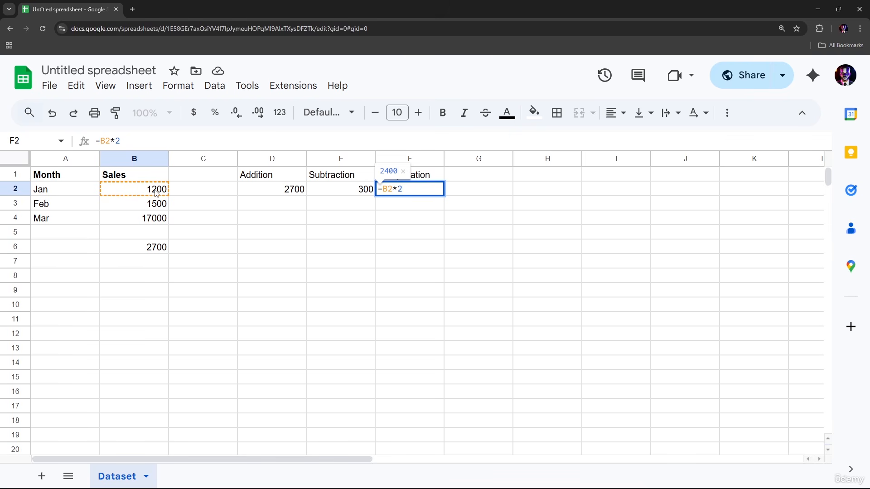
pyautogui.press('Return')
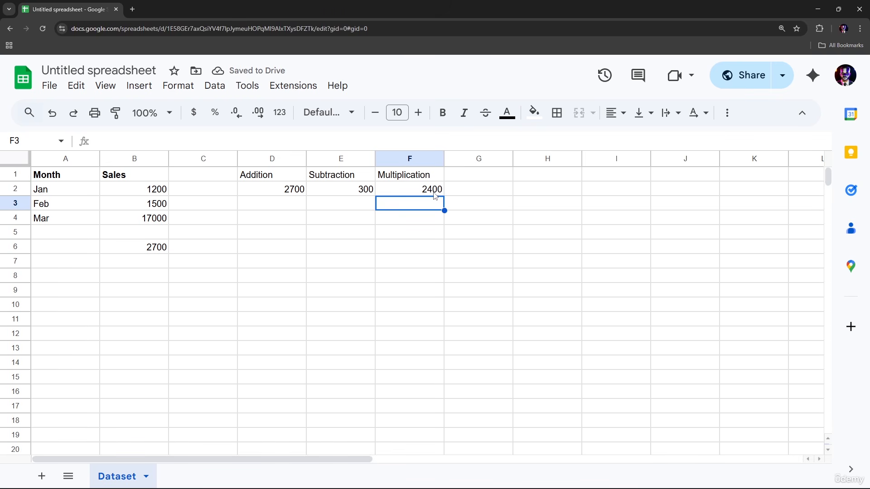
# - Enter the header Division/ in cell G1
pyautogui.click(473, 179)
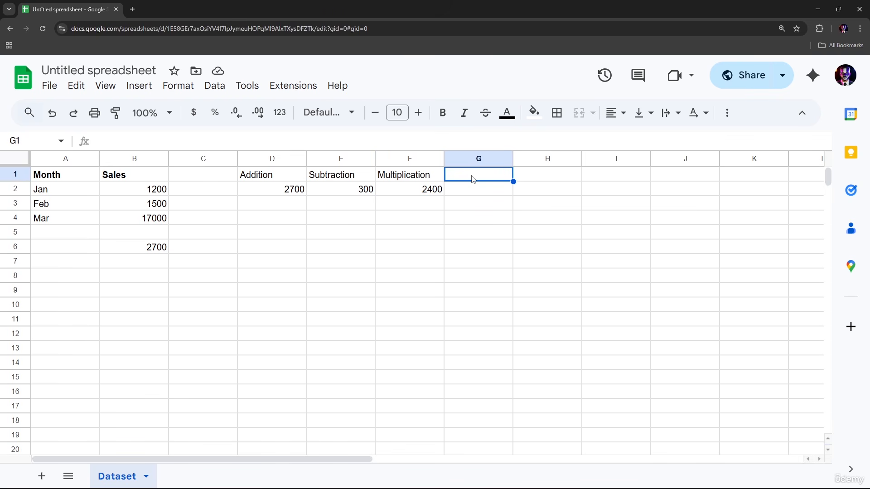
pyautogui.write('Divi')
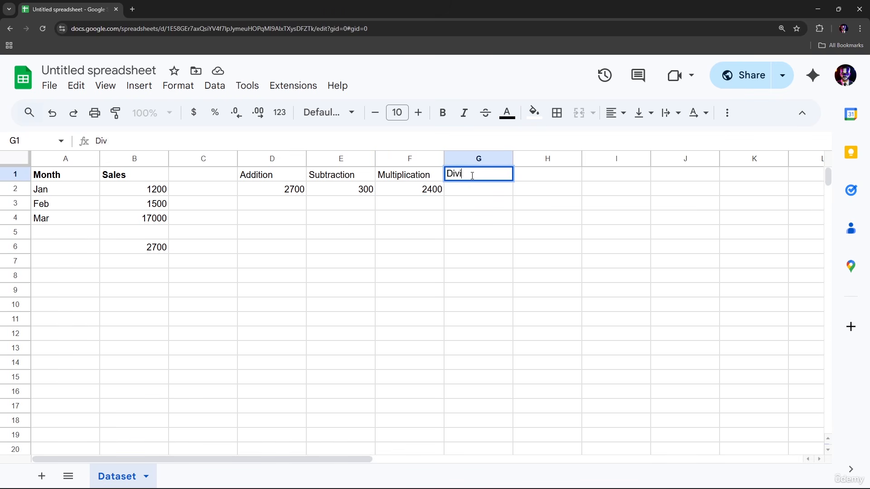
pyautogui.write('sion')
pyautogui.write('/')
pyautogui.click(490, 203)
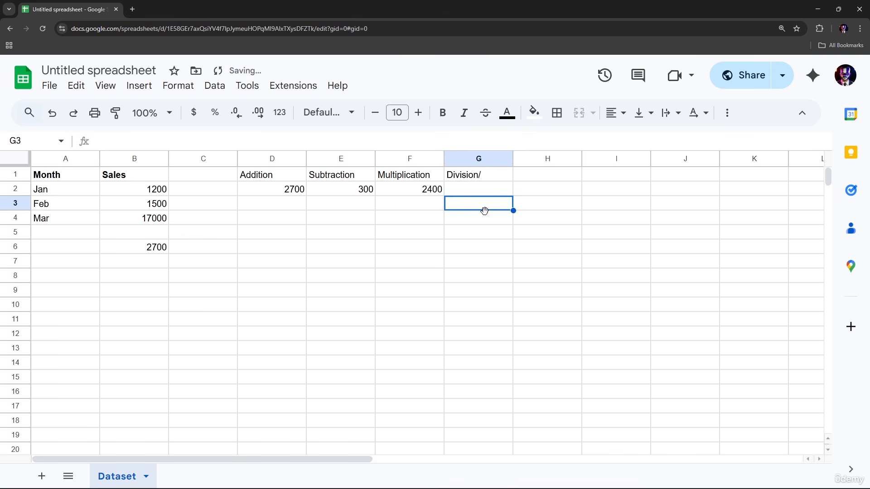
# - Divide the February sales by the January sales in cell G2 with the formula =B3/B2
pyautogui.click(479, 194)
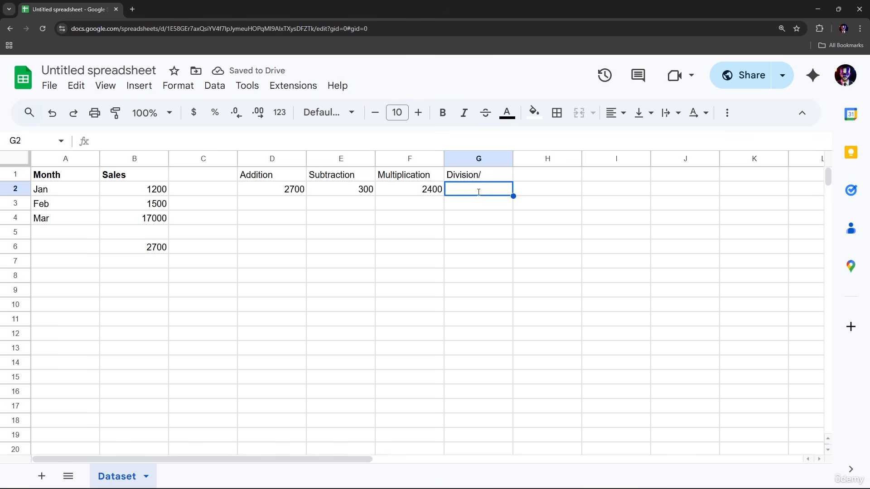
pyautogui.write('=')
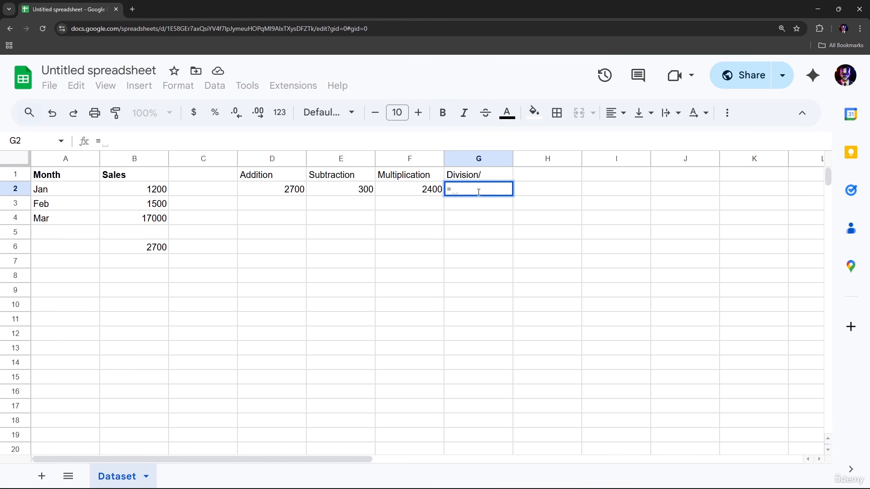
pyautogui.click(162, 205)
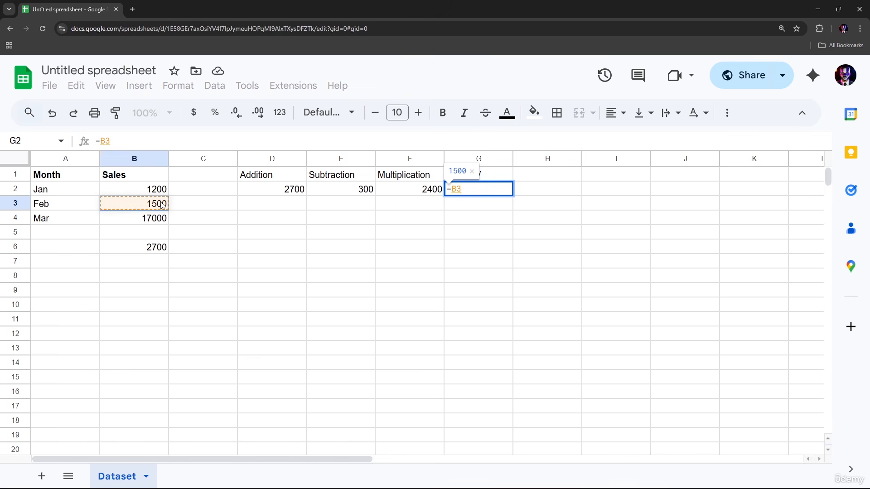
pyautogui.write('/')
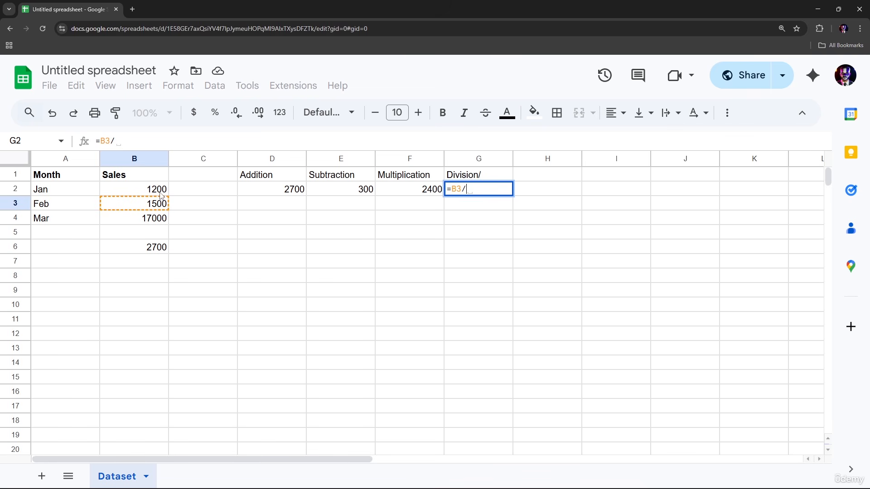
pyautogui.click(162, 194)
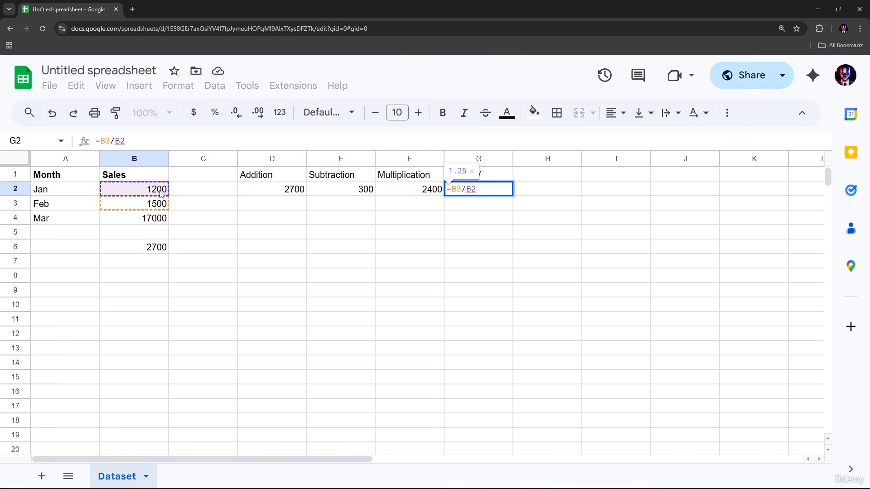
pyautogui.press('Return')
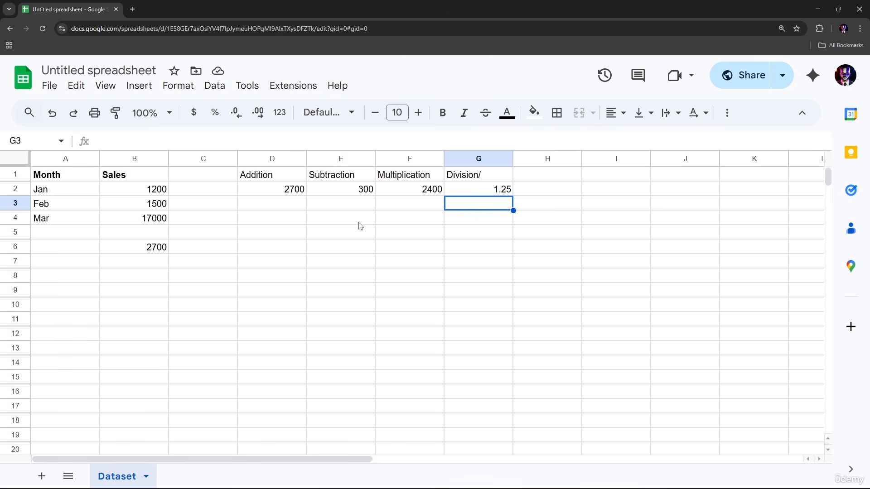
pyautogui.click(489, 191)
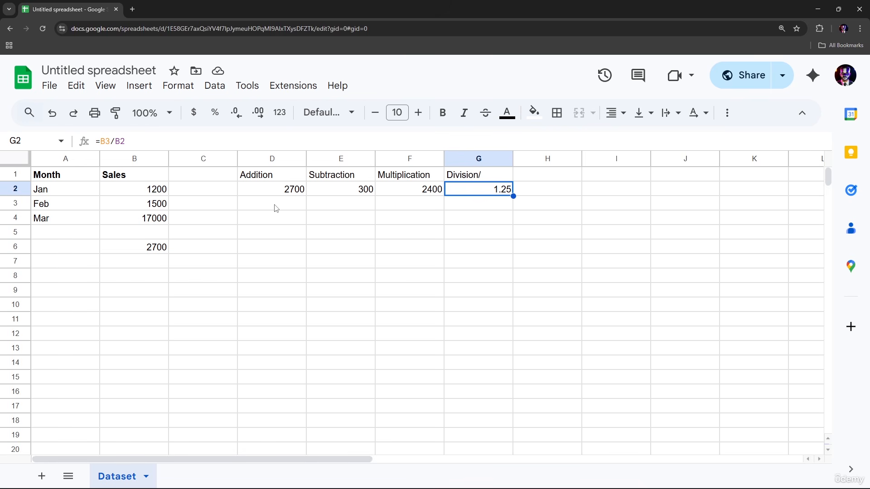
# - Enter the label SUM in cell D5
pyautogui.click(260, 237)
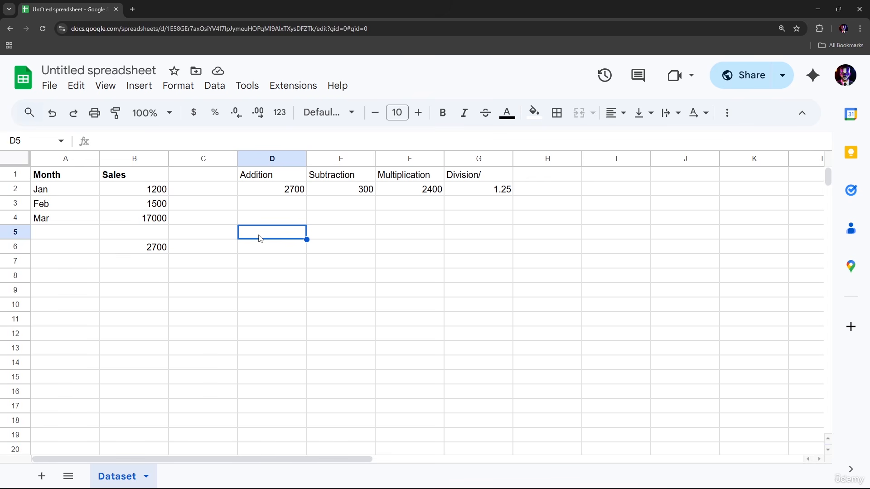
pyautogui.write('SUM')
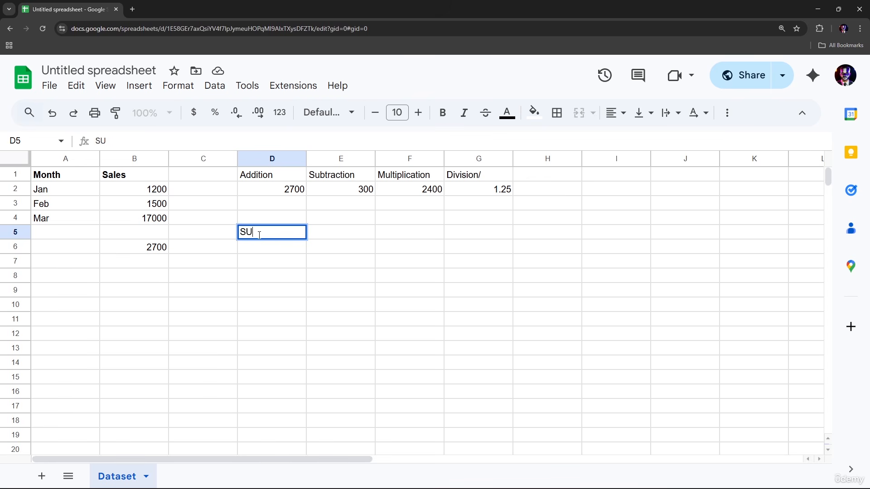
pyautogui.press('BackSpace')
pyautogui.write('M')
pyautogui.press('Return')
pyautogui.press('Down')
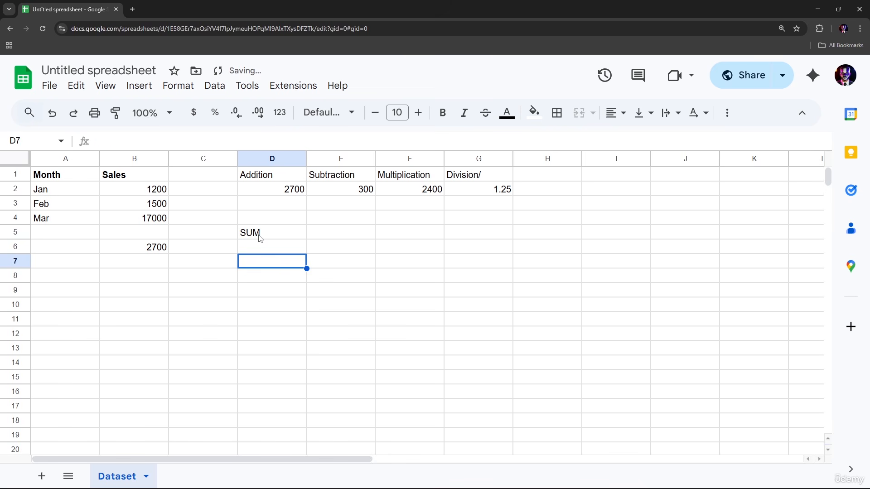
# - Add an Apr row to the sales table in row 5 with sales of 2000
pyautogui.click(59, 234)
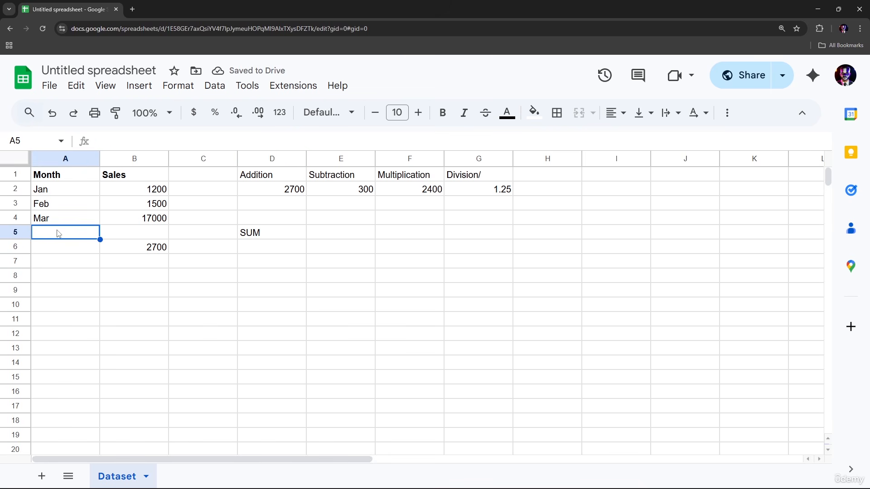
pyautogui.write('Apr')
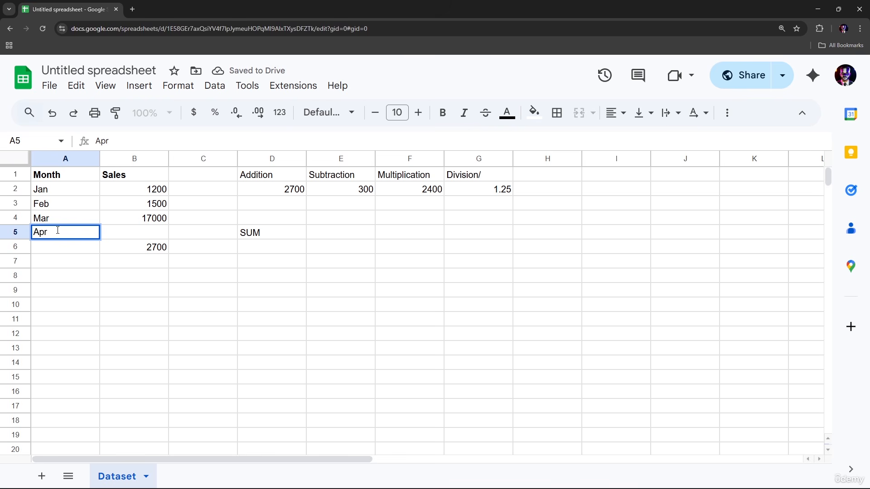
pyautogui.press('Tab')
pyautogui.write('2')
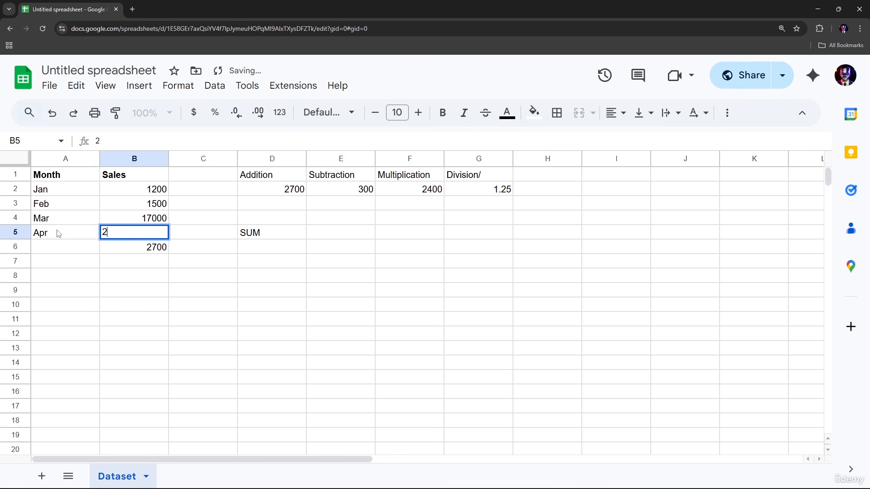
pyautogui.write('000')
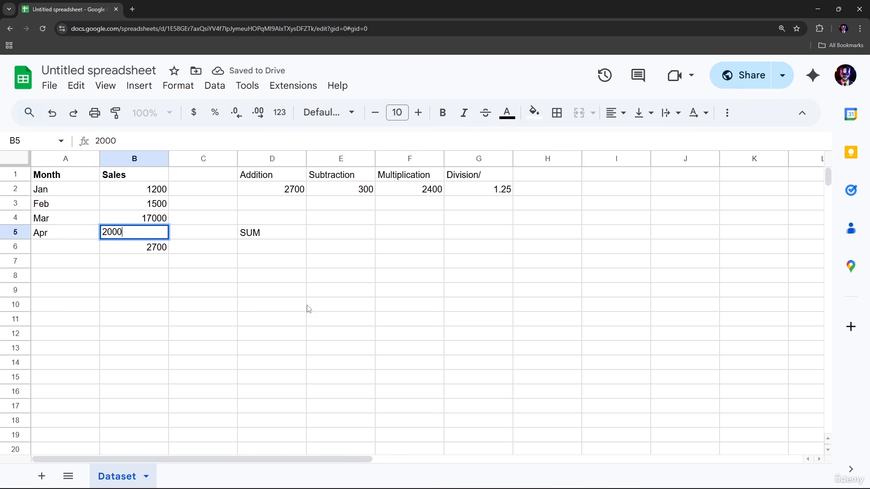
pyautogui.click(299, 304)
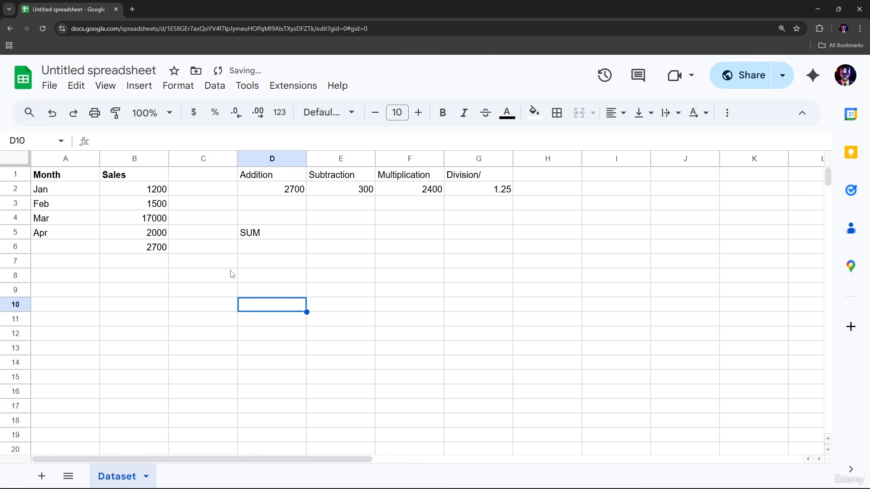
# - Make the SUM label in cell D5 bold
pyautogui.click(264, 236)
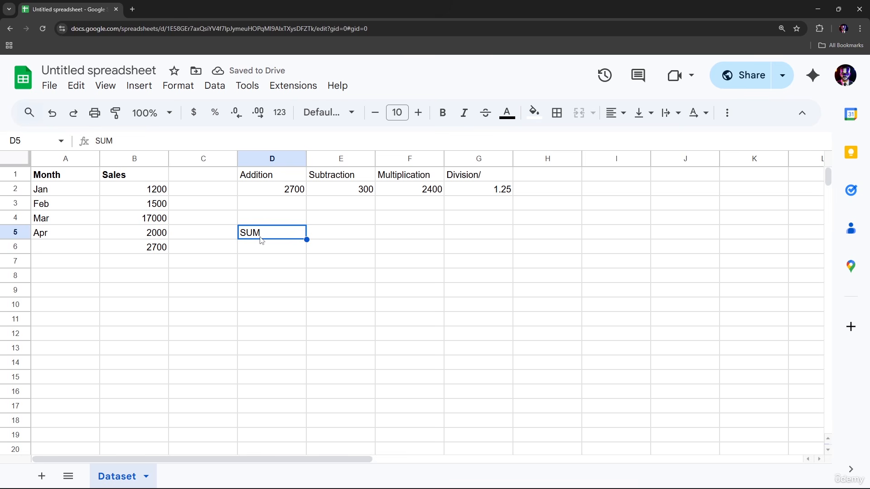
pyautogui.hotkey('ctrl', 'b')
pyautogui.click(263, 251)
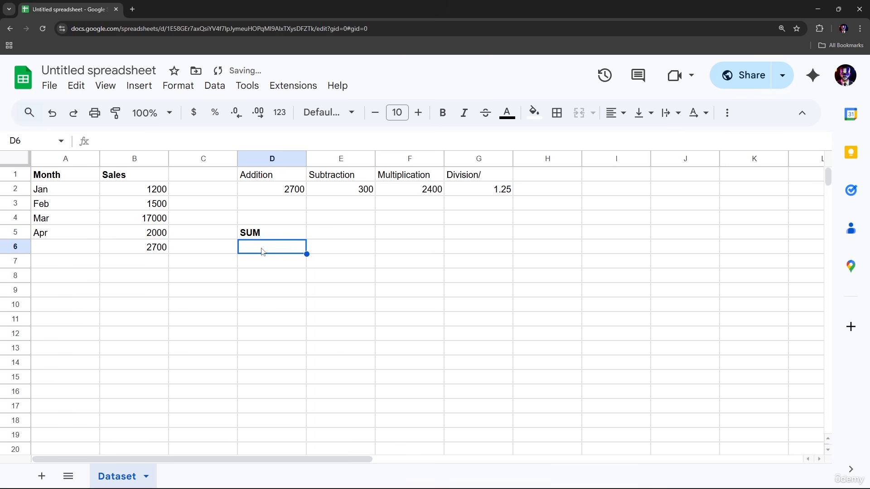
# - Total the January to April sales in cell D6 with the formula =SUM(B2:B5)
pyautogui.click(278, 275)
pyautogui.click(266, 249)
pyautogui.write('=')
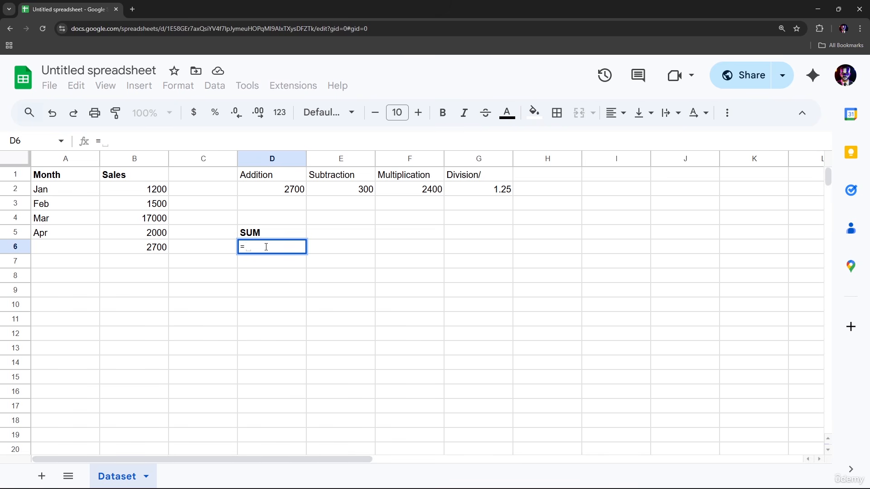
pyautogui.write('sum')
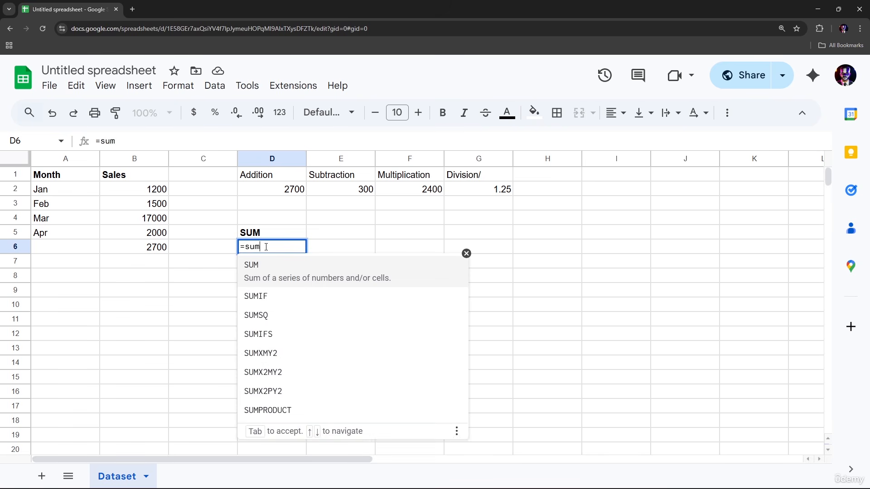
pyautogui.press('Tab')
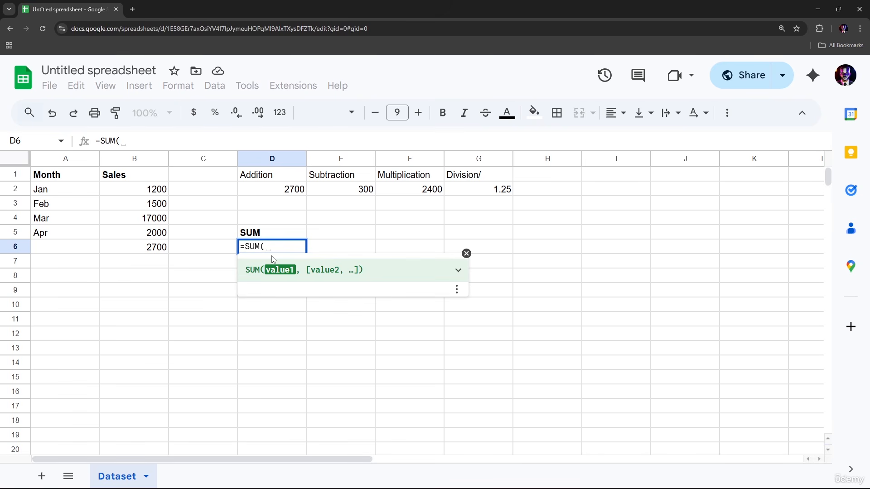
pyautogui.moveTo(149, 191); pyautogui.dragTo(148, 240)
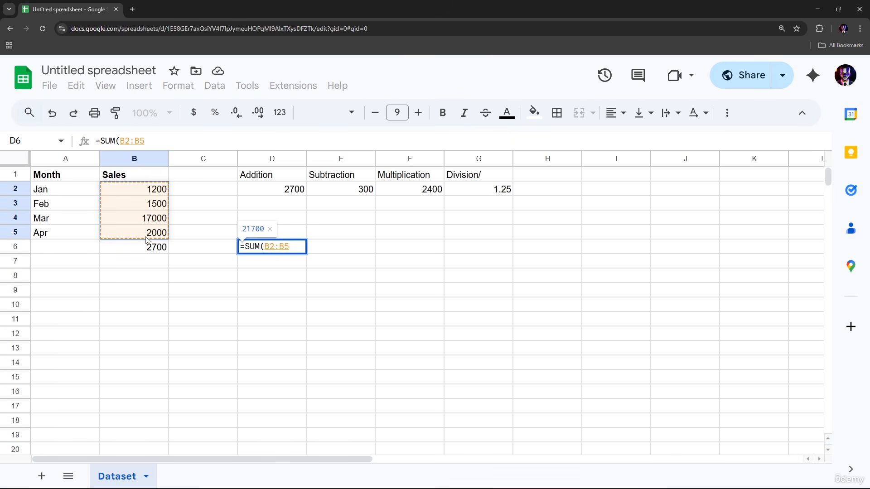
pyautogui.write(')')
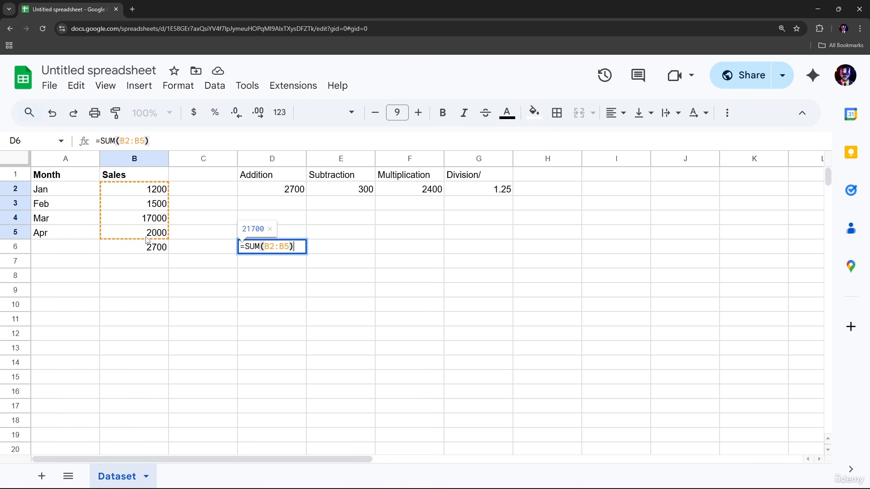
pyautogui.press('Return')
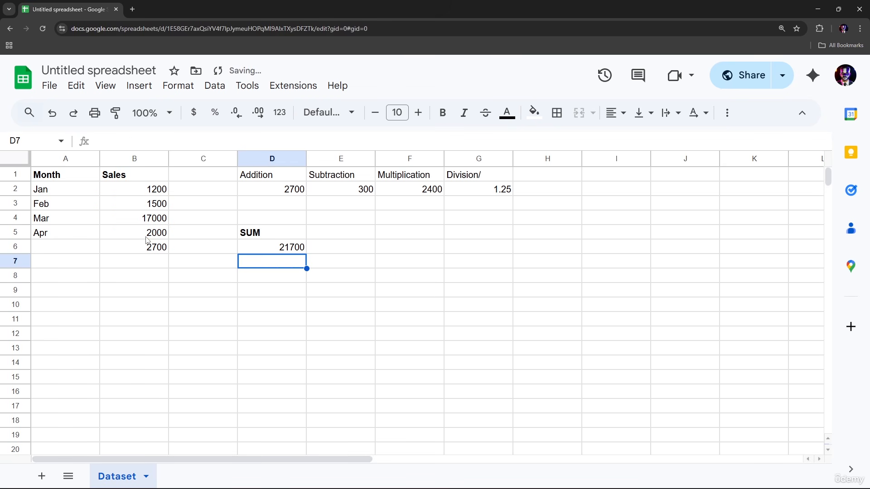
pyautogui.click(278, 249)
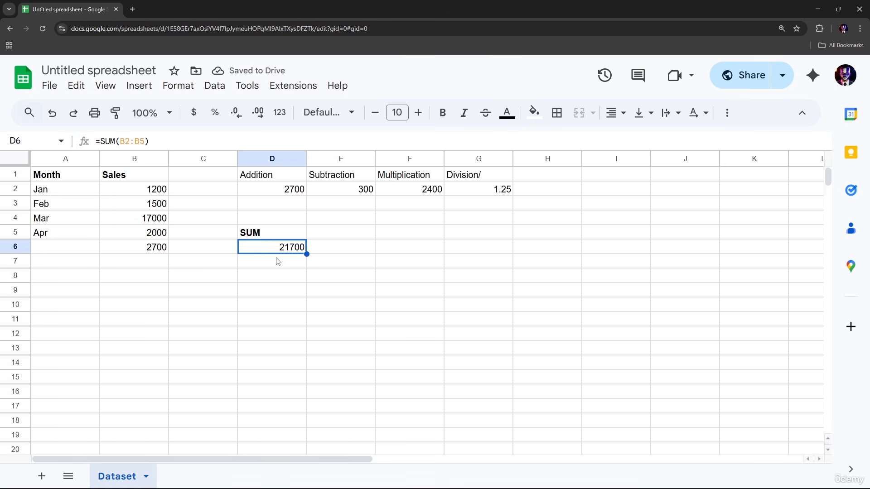
# - Add the four monthly sales individually in cell D7 with the formula =B2+B3+B4+B5
pyautogui.click(276, 267)
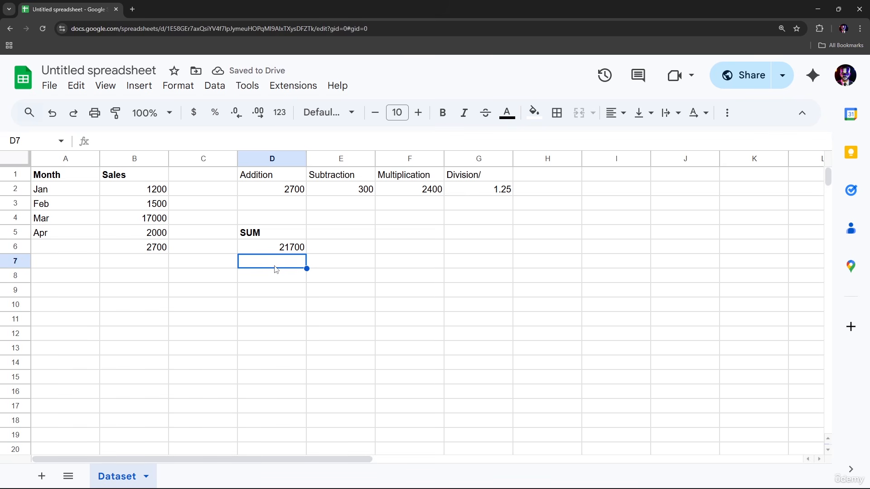
pyautogui.write('=')
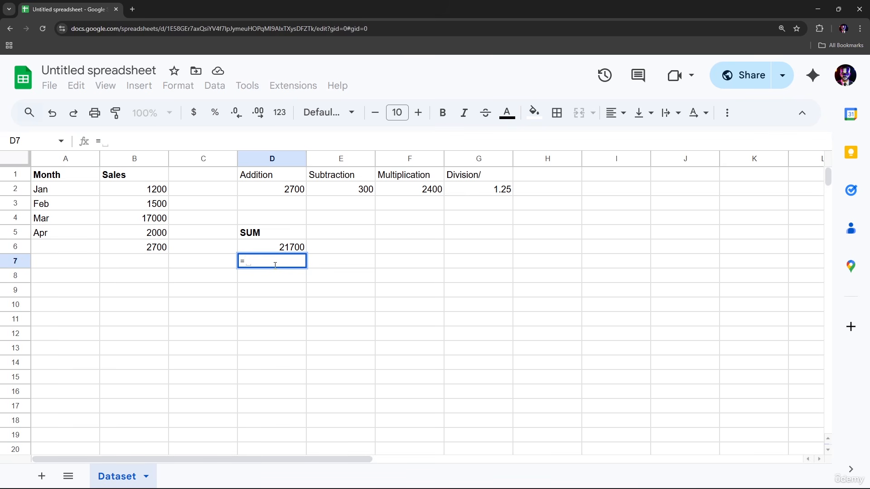
pyautogui.click(145, 190)
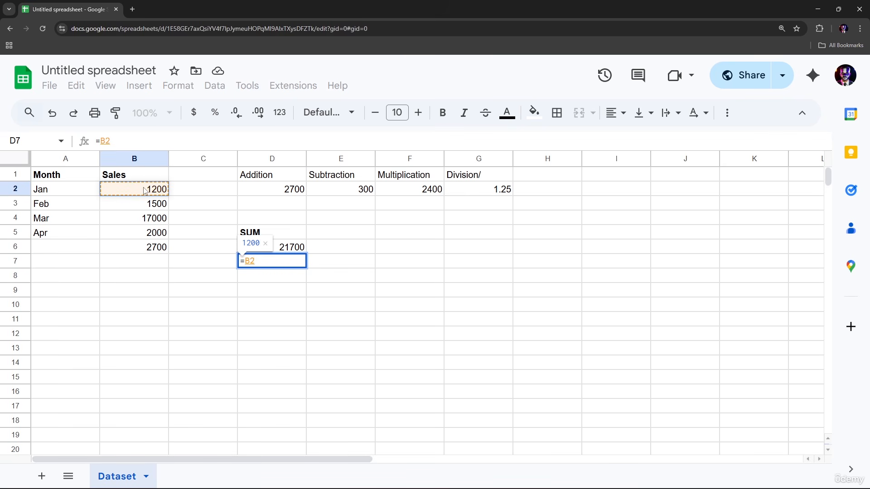
pyautogui.write('+')
pyautogui.click(165, 208)
pyautogui.write('+')
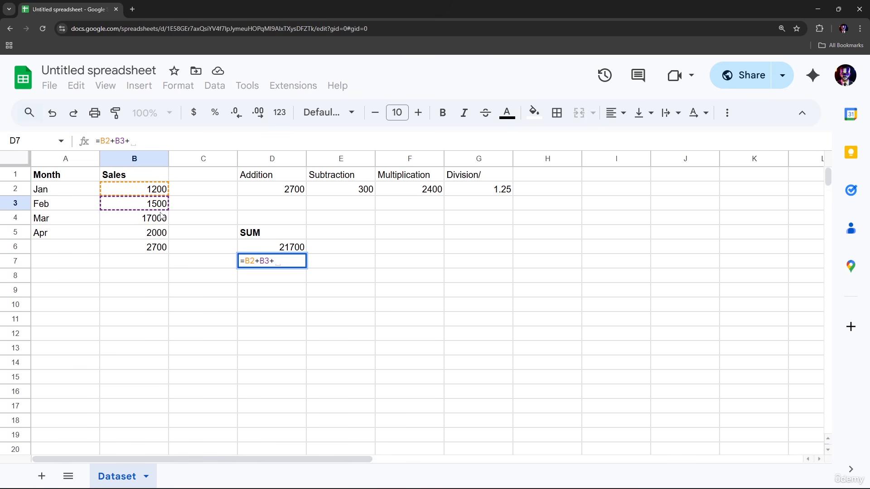
pyautogui.click(161, 217)
pyautogui.write('+')
pyautogui.click(160, 233)
pyautogui.write('+')
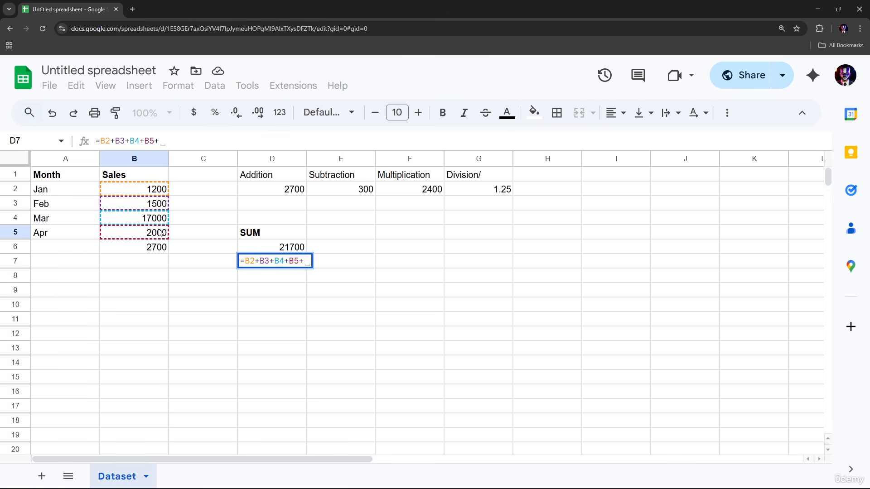
pyautogui.press('BackSpace')
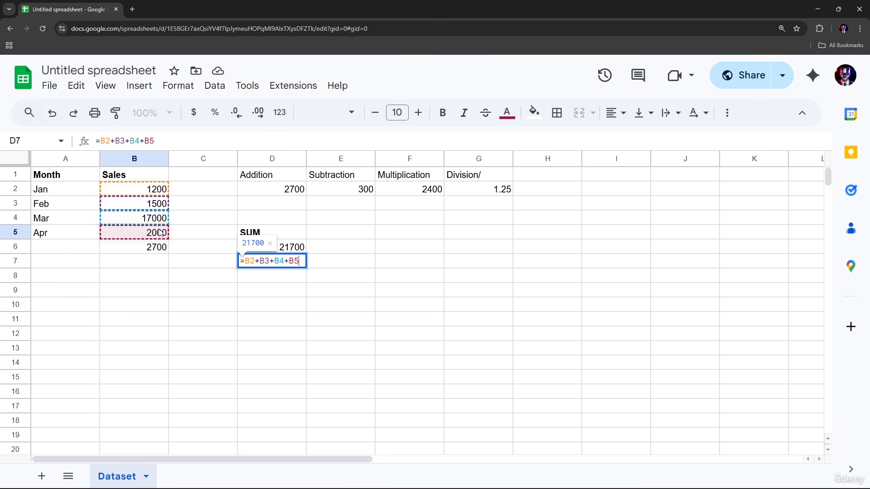
pyautogui.press('Return')
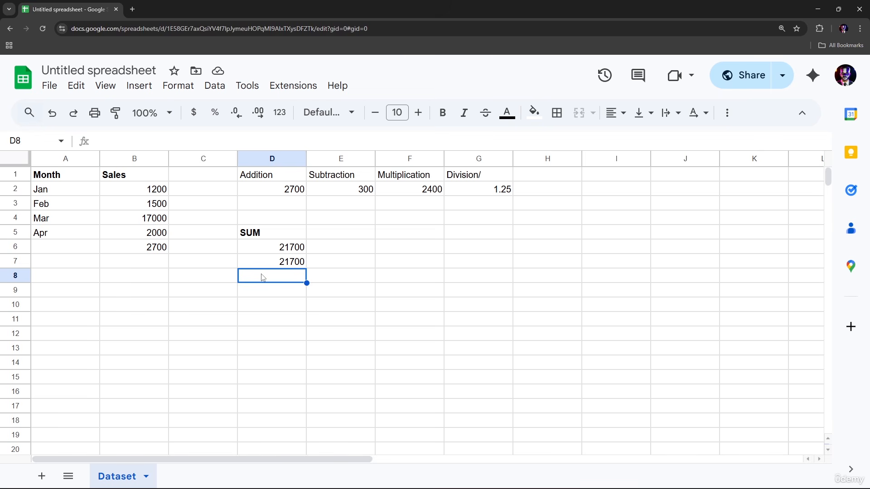
# - Enter the label Average in cell D8
pyautogui.write('Aver')
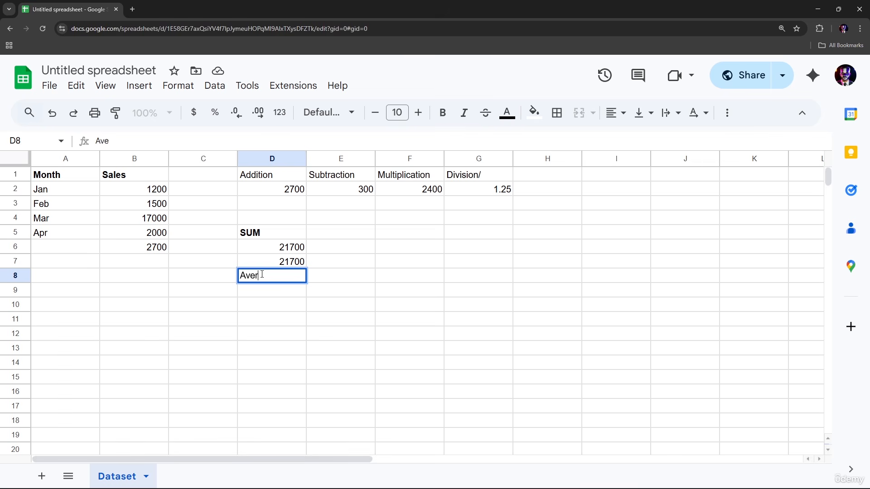
pyautogui.write('e')
pyautogui.press('BackSpace')
pyautogui.write('age')
pyautogui.press('Return')
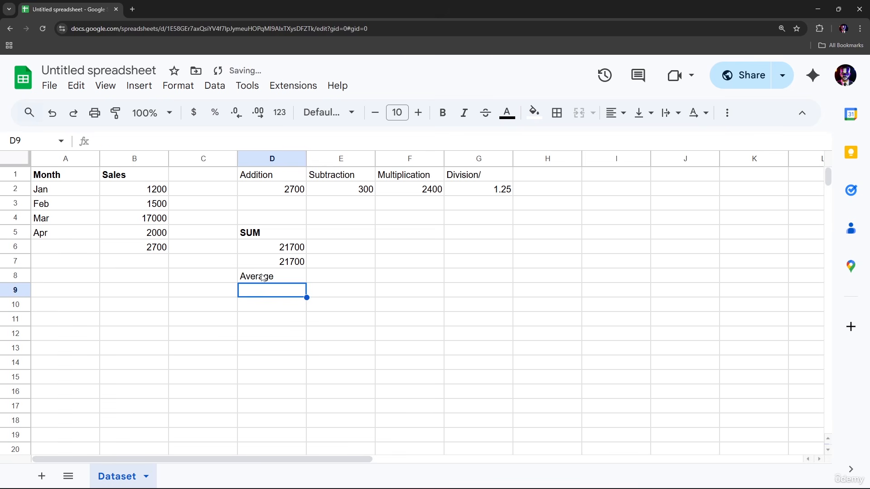
# - Average the January to April sales in cell D9 with the formula =AVERAGE(B2:B5)
pyautogui.write('=aver')
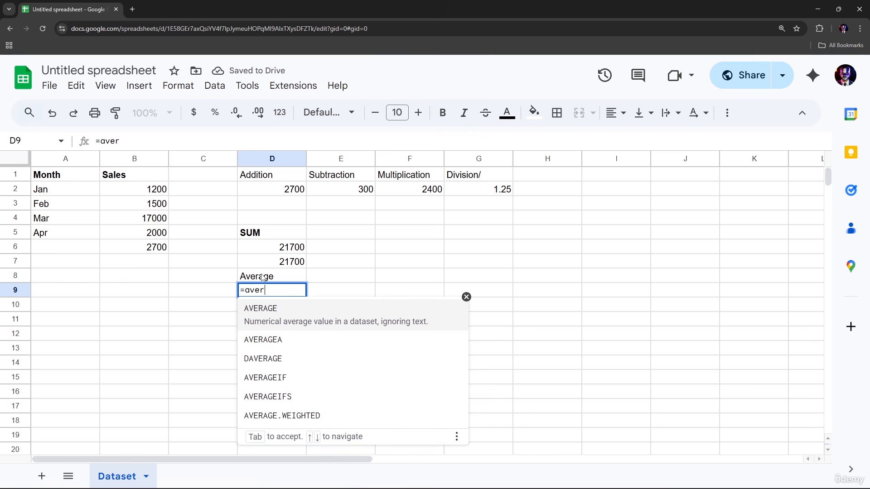
pyautogui.press('Tab')
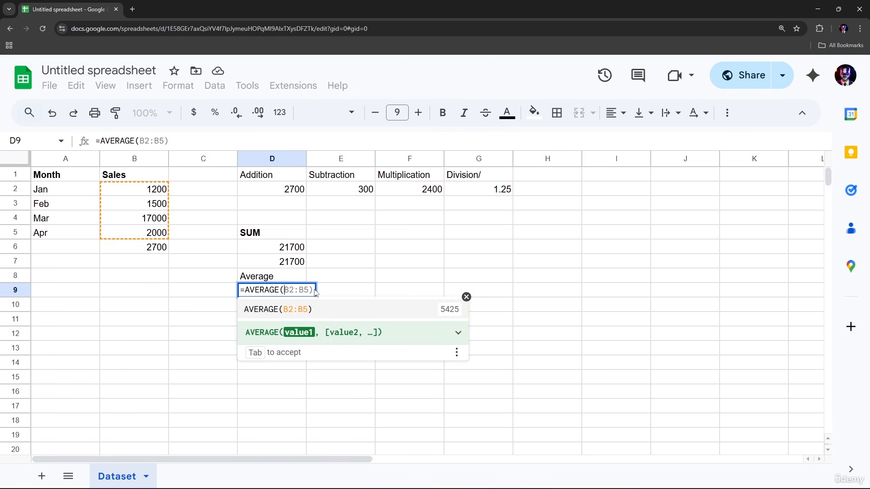
pyautogui.press('Tab')
pyautogui.click(292, 311)
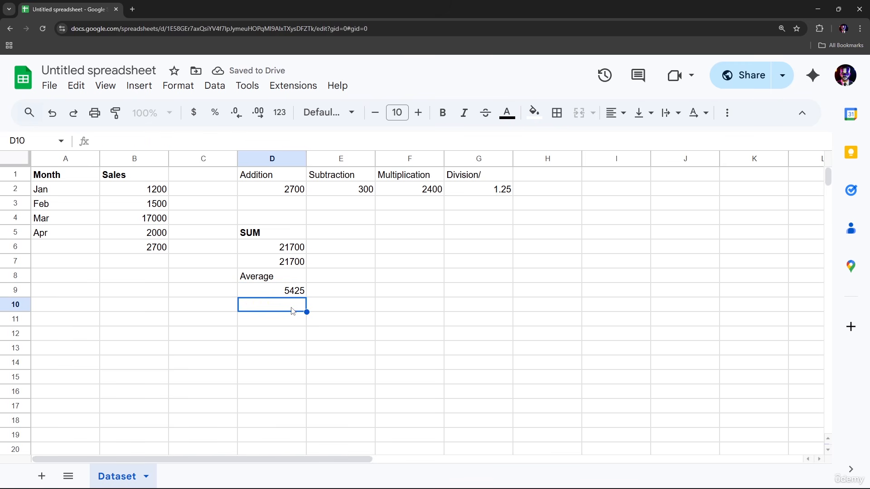
# - Calculate the average manually in cell D10 with the formula =(1200+1500+1700+2000)/4
pyautogui.write('=re')
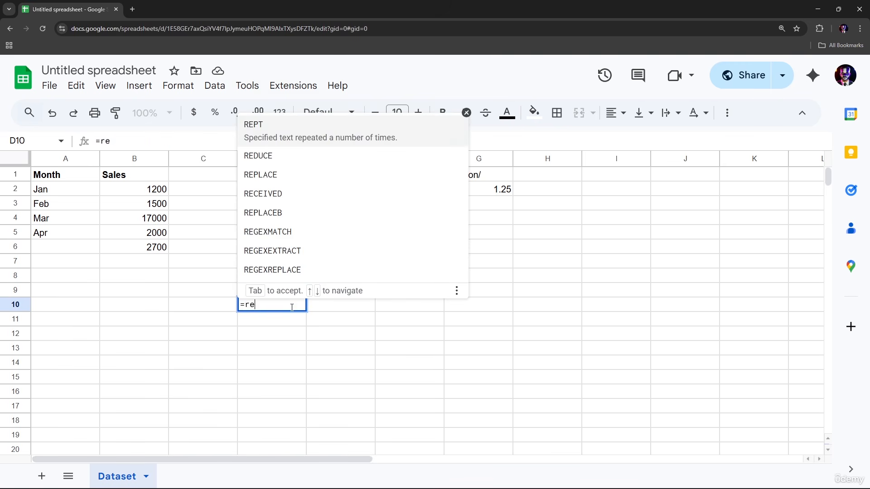
pyautogui.press('BackSpace')
pyautogui.press('BackSpace')
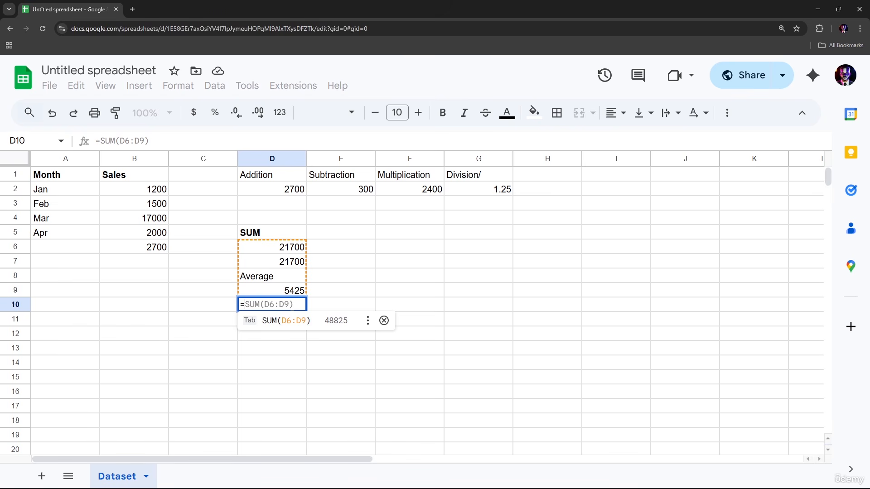
pyautogui.write('1')
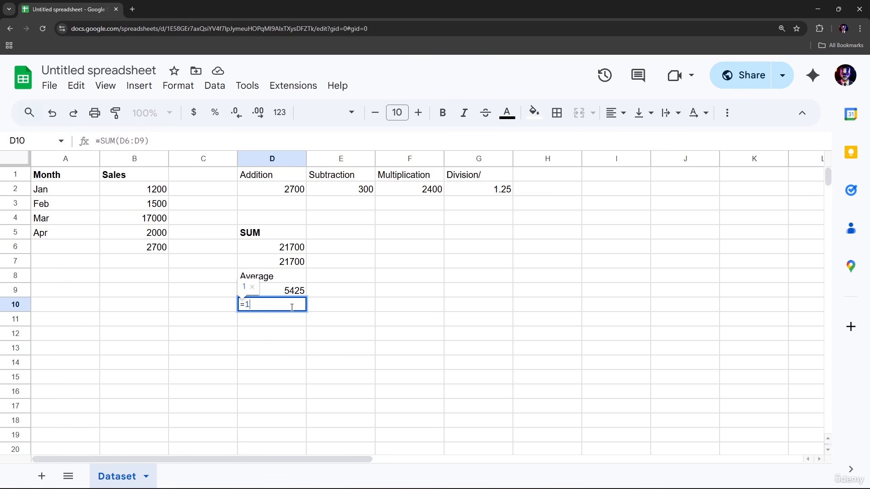
pyautogui.write('2')
pyautogui.press('BackSpace')
pyautogui.press('BackSpace')
pyautogui.write('(1200')
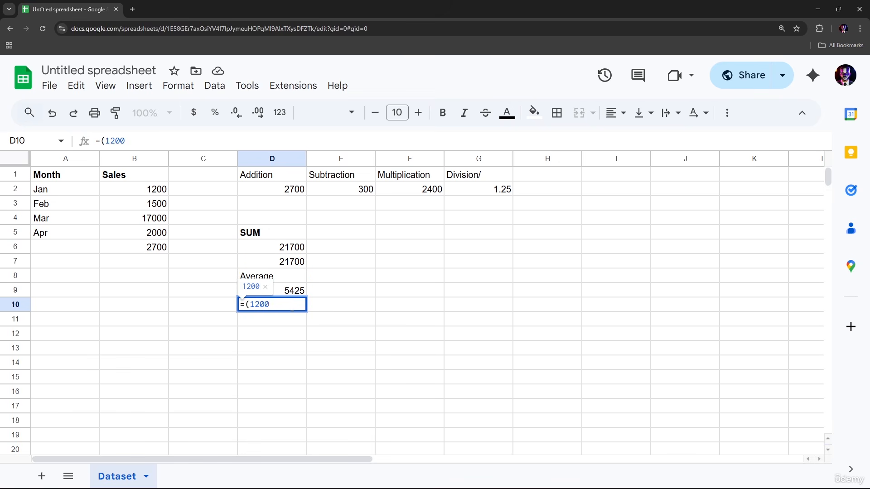
pyautogui.write('+1500+1700+')
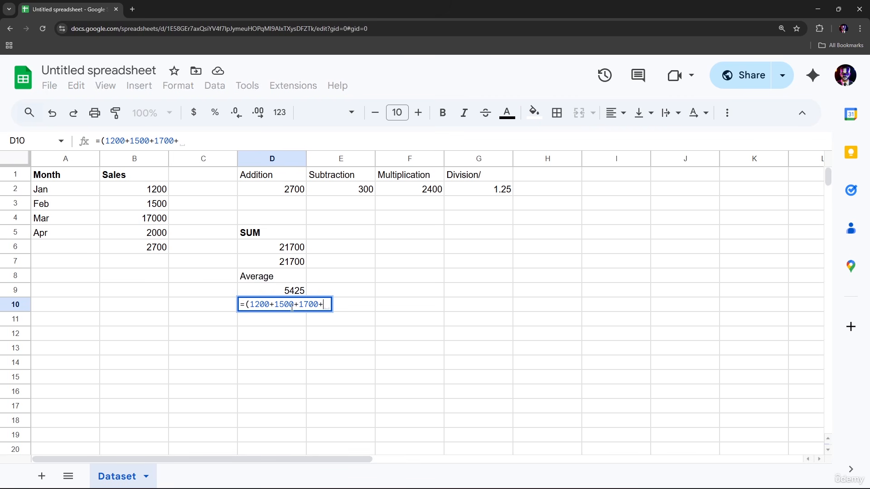
pyautogui.write('2000')
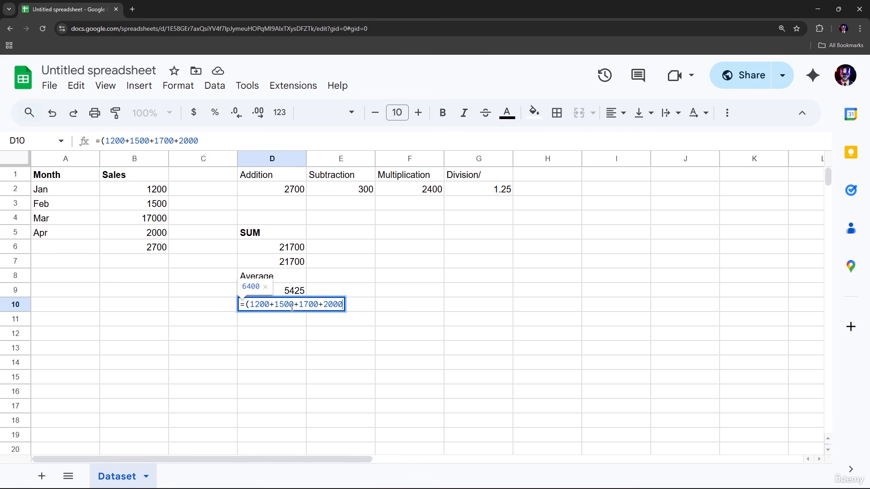
pyautogui.write(')/4')
pyautogui.press('Return')
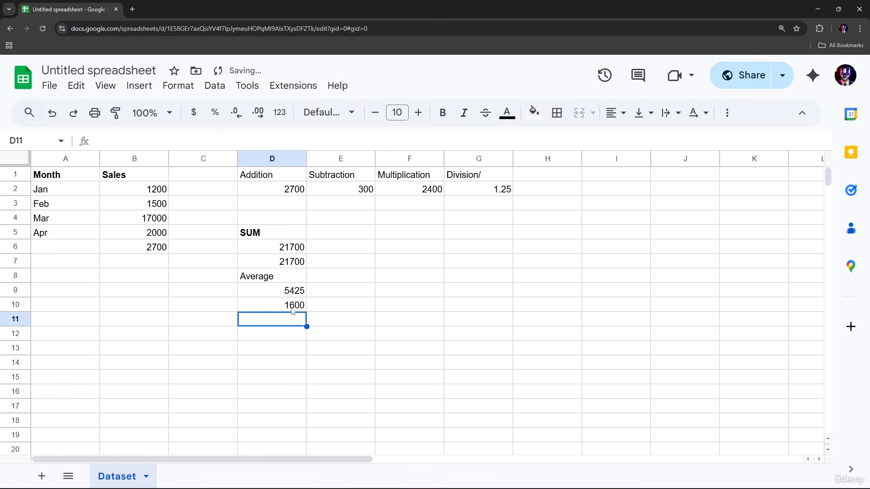
# - Compare the manual average formula in cell D10 with the AVERAGE formula in cell D9
pyautogui.click(292, 292)
pyautogui.click(292, 304)
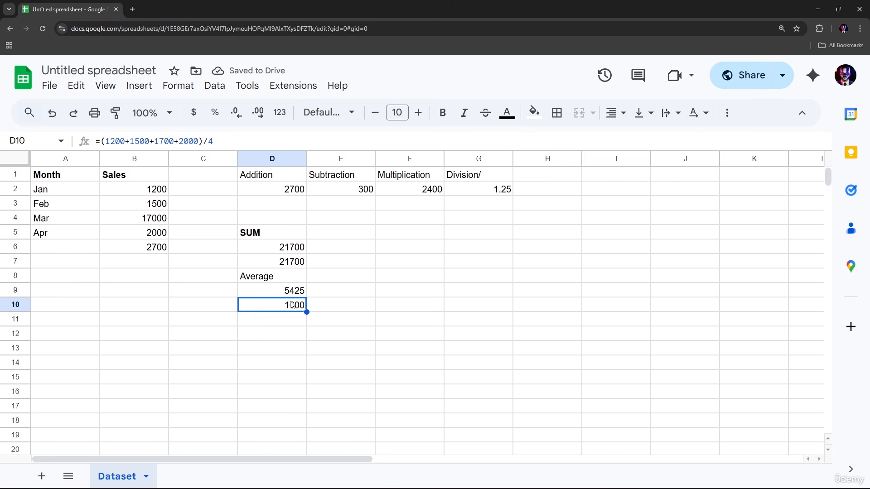
pyautogui.click(217, 141)
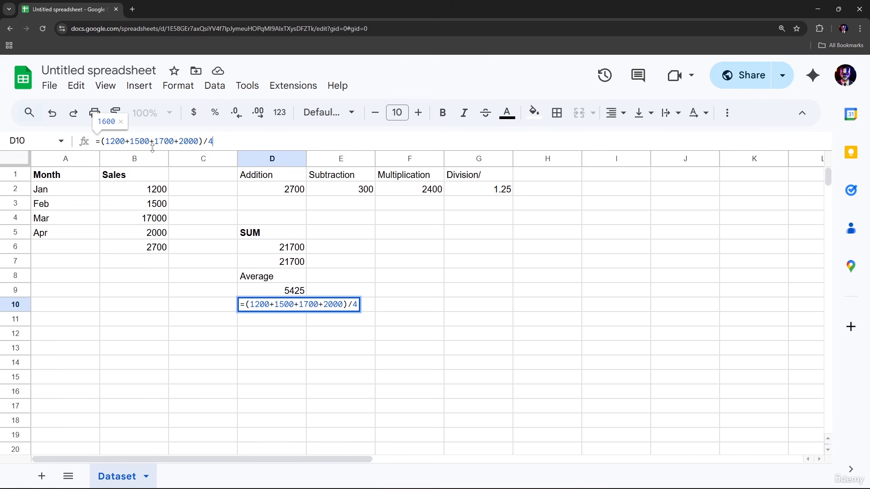
pyautogui.press('Return')
pyautogui.click(285, 286)
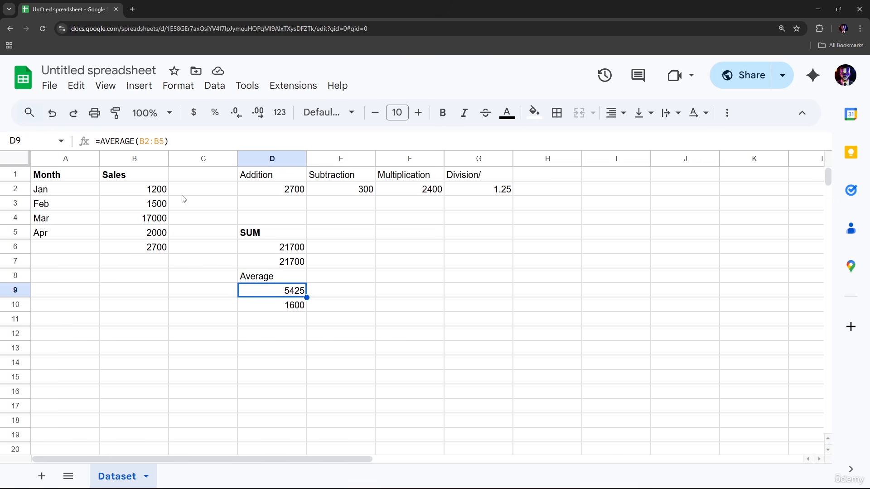
pyautogui.click(156, 141)
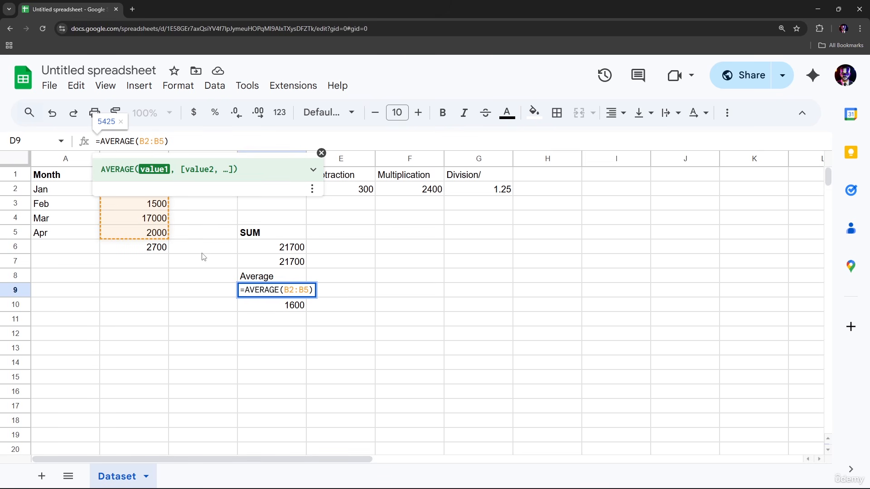
pyautogui.press('Return')
# - Correct the March sales value in cell B4 to 1700 and check both average results
pyautogui.click(152, 218)
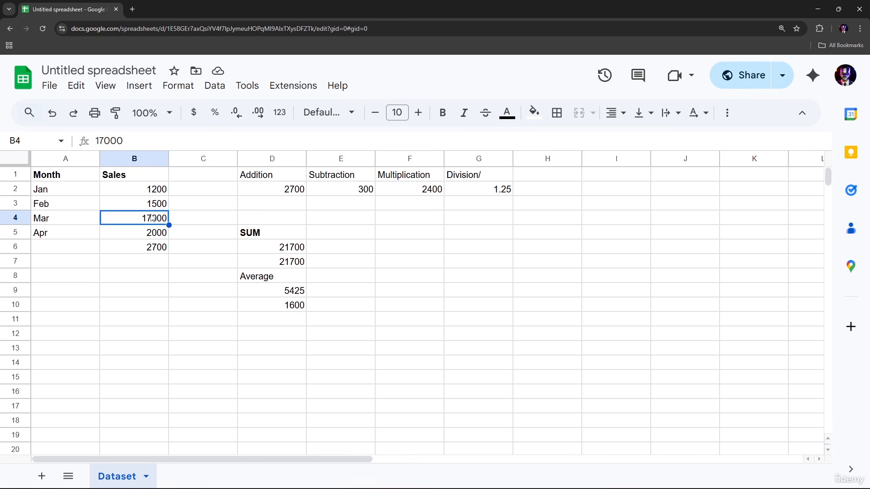
pyautogui.click(137, 142)
pyautogui.press('BackSpace')
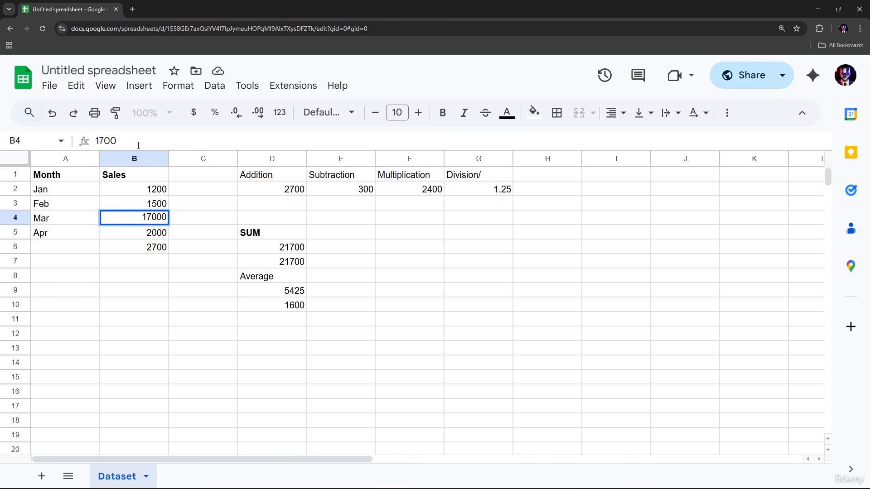
pyautogui.press('Return')
pyautogui.moveTo(295, 293); pyautogui.dragTo(294, 309)
pyautogui.click(293, 307)
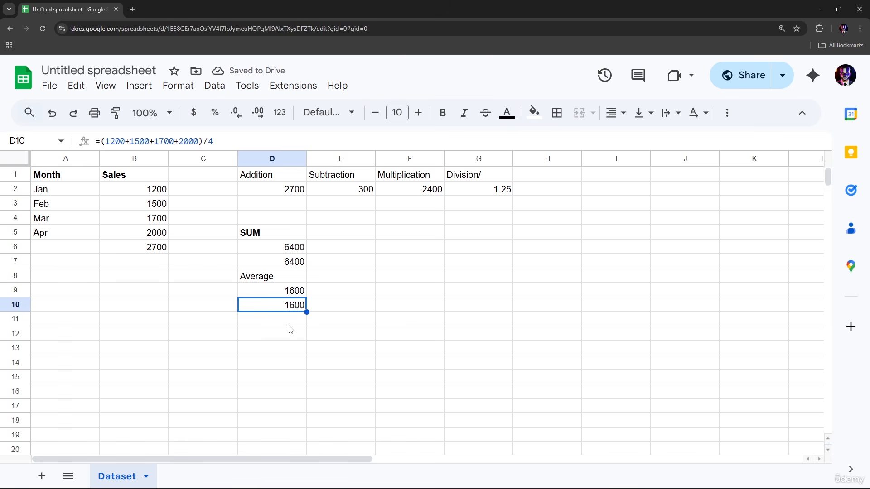
# - Enter the label MIN in cell D11
pyautogui.click(279, 325)
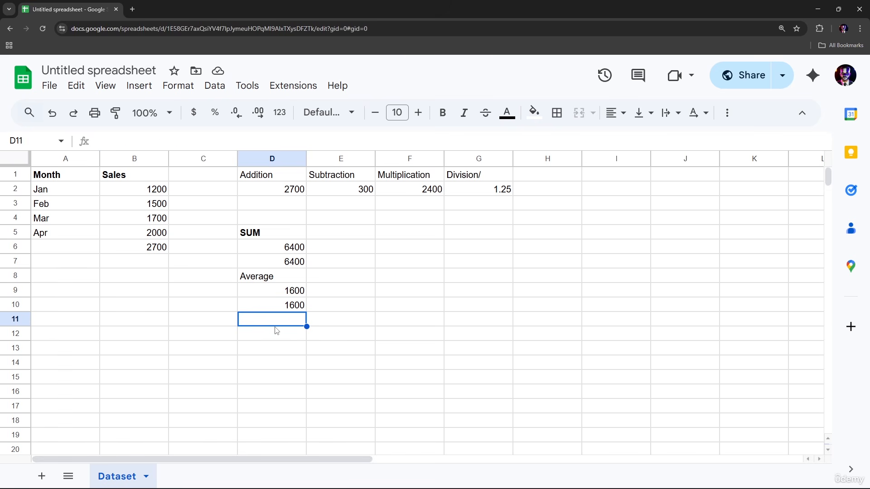
pyautogui.write('MIn')
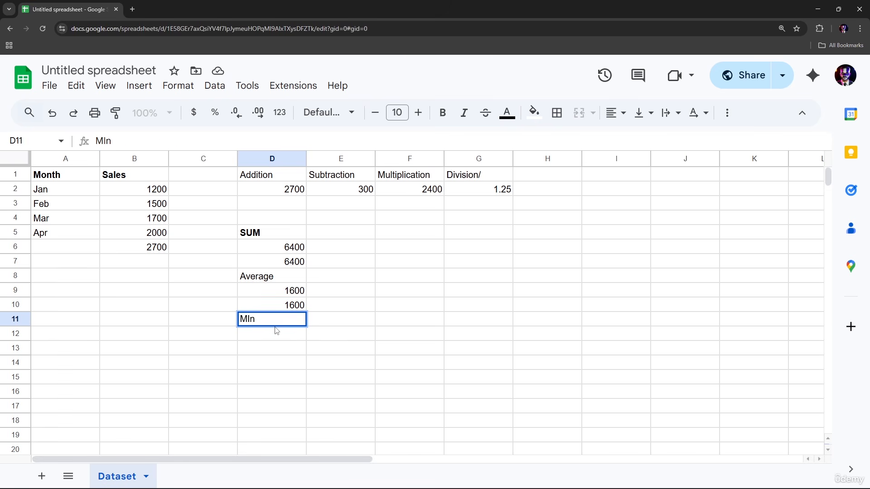
pyautogui.press('BackSpace')
pyautogui.write('N')
pyautogui.press('Return')
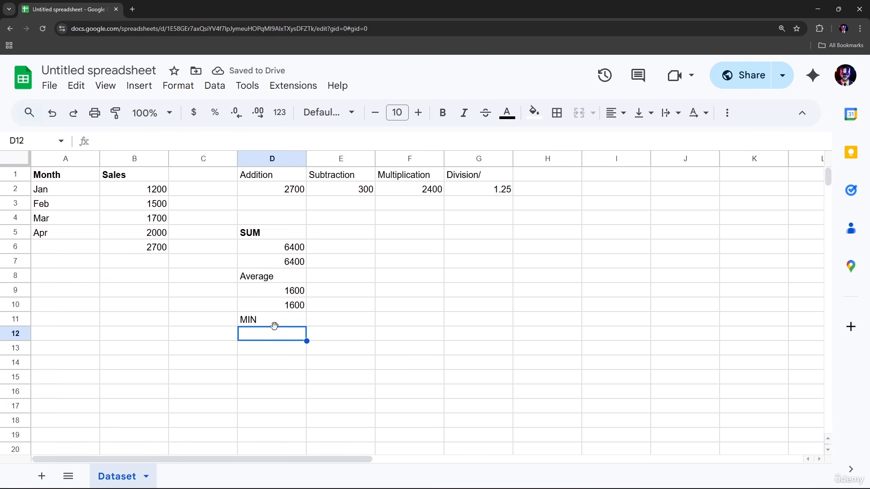
# - Find the lowest of the January to April sales in cell D12 with the formula =MIN(B2:B5)
pyautogui.write('=min')
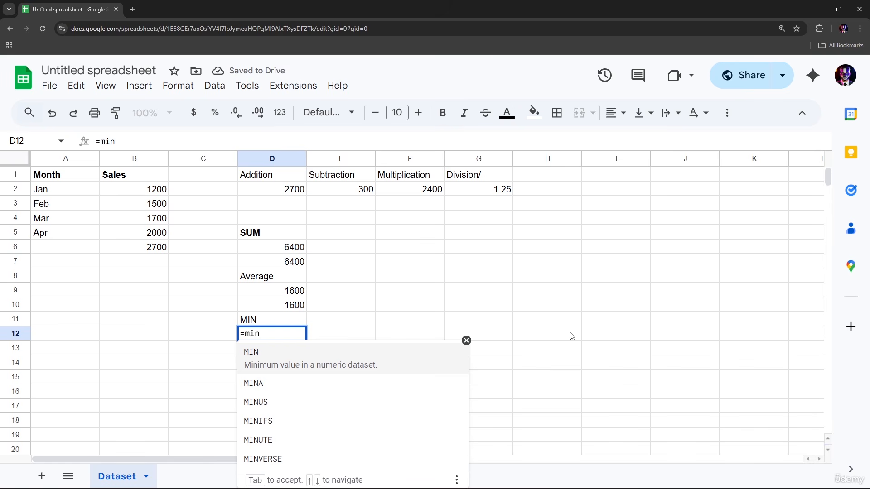
pyautogui.press('Tab')
pyautogui.moveTo(157, 190); pyautogui.dragTo(163, 233)
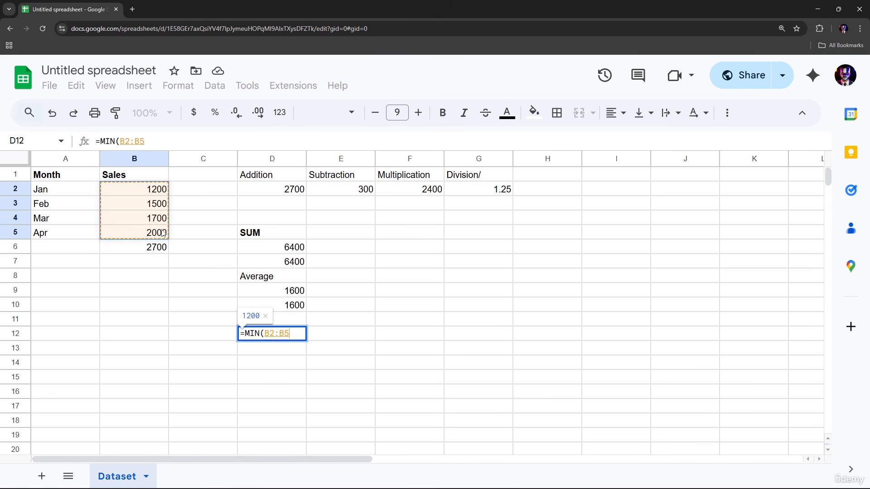
pyautogui.write(')')
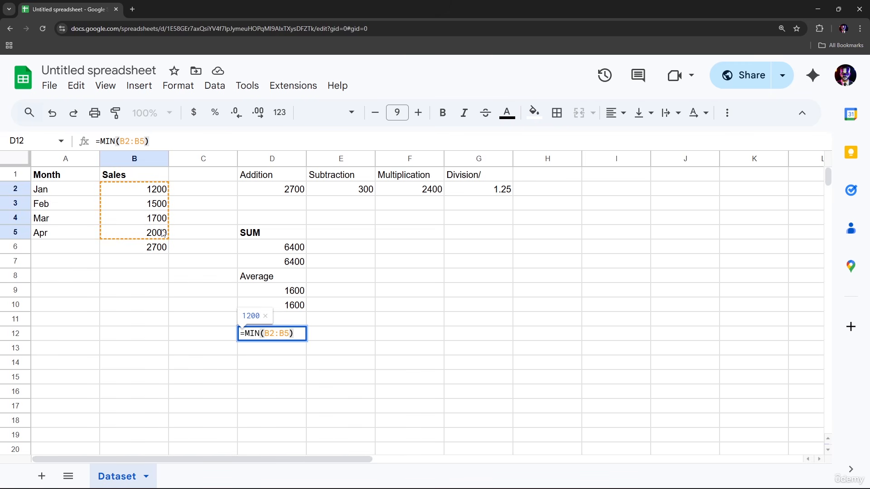
pyautogui.press('Return')
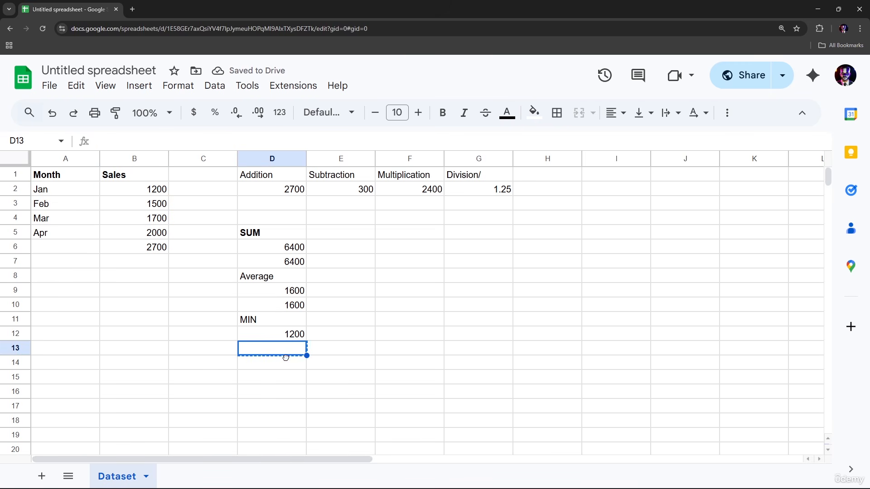
# - Enter the label MAX in cell D14
pyautogui.click(288, 362)
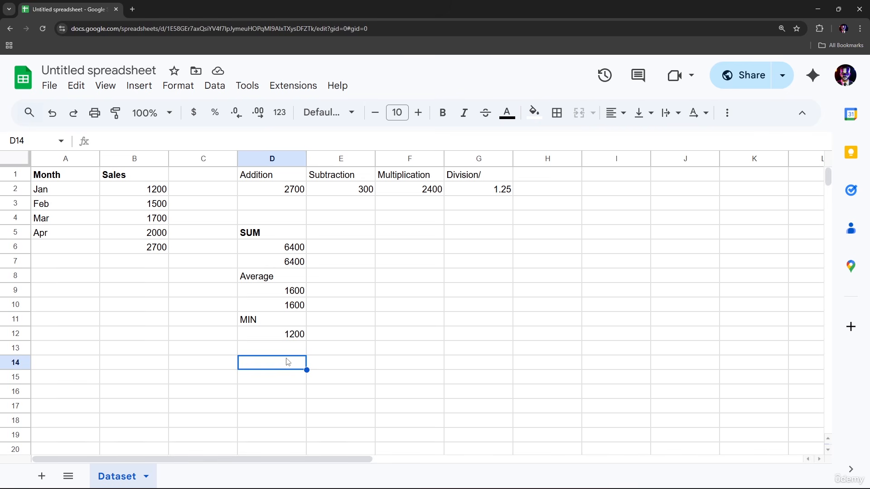
pyautogui.write('Mar')
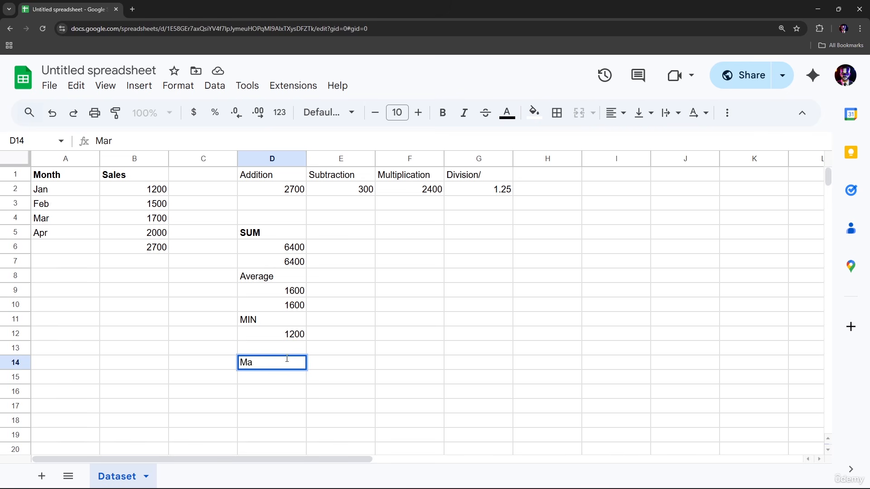
pyautogui.press('BackSpace')
pyautogui.write('Ax')
pyautogui.press('BackSpace')
pyautogui.write('X')
pyautogui.press('Return')
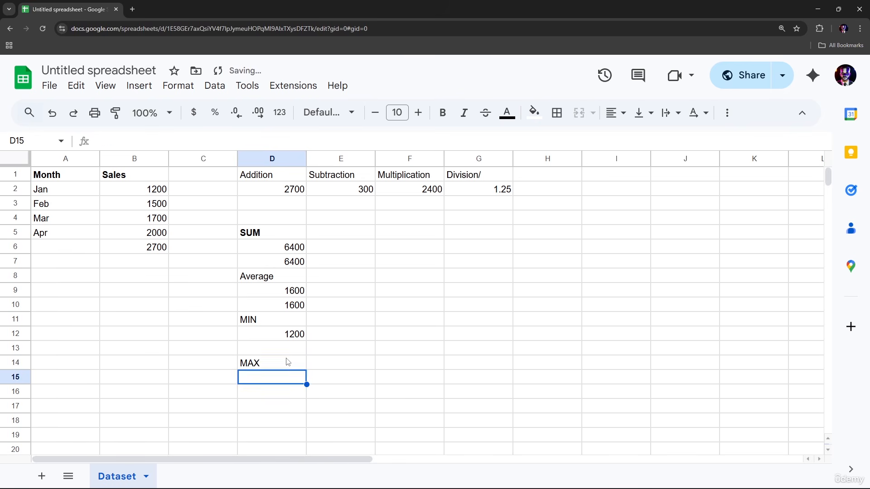
# - Find the highest of the January to April sales in cell D15 with the formula =MAX(B2:B5)
pyautogui.write('=max')
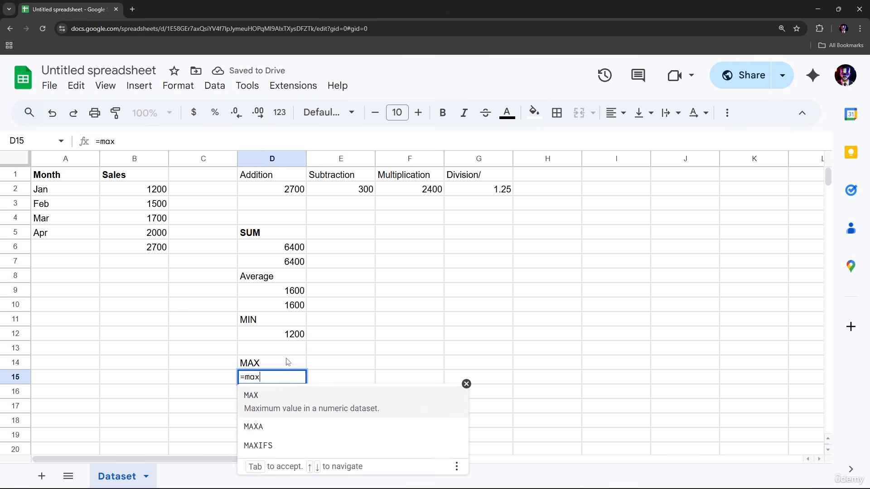
pyautogui.press('Tab')
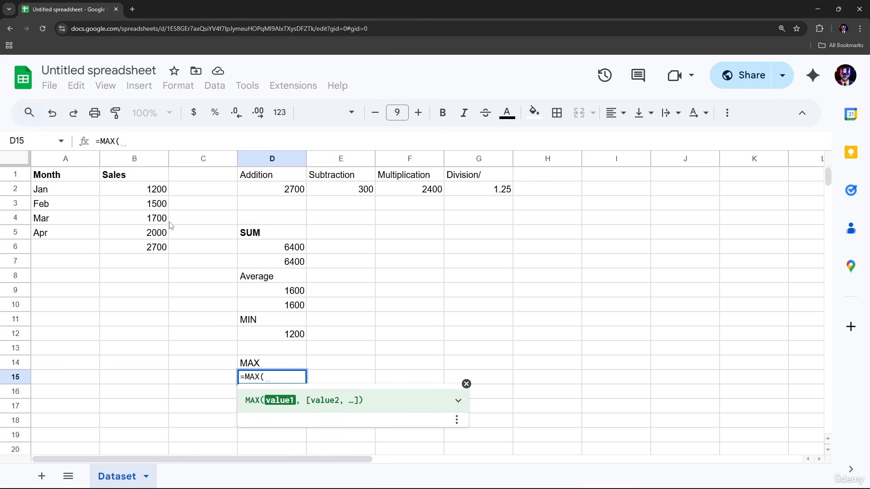
pyautogui.moveTo(157, 192); pyautogui.dragTo(154, 235)
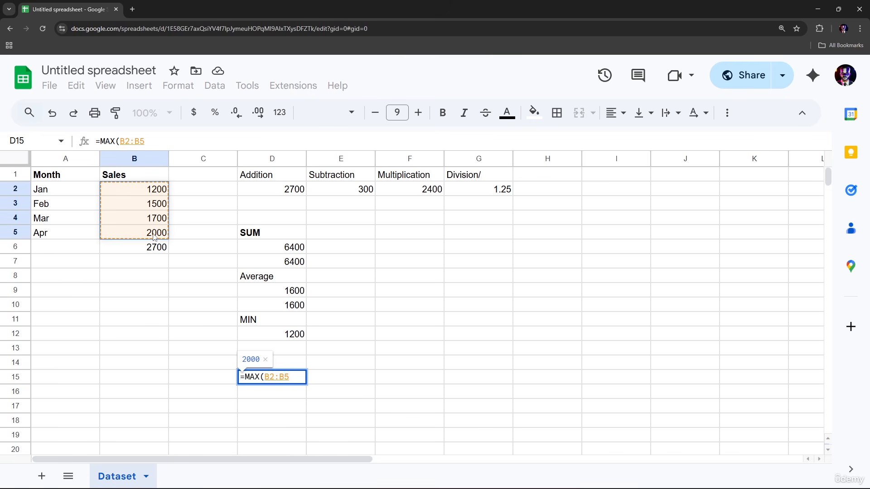
pyautogui.write(')')
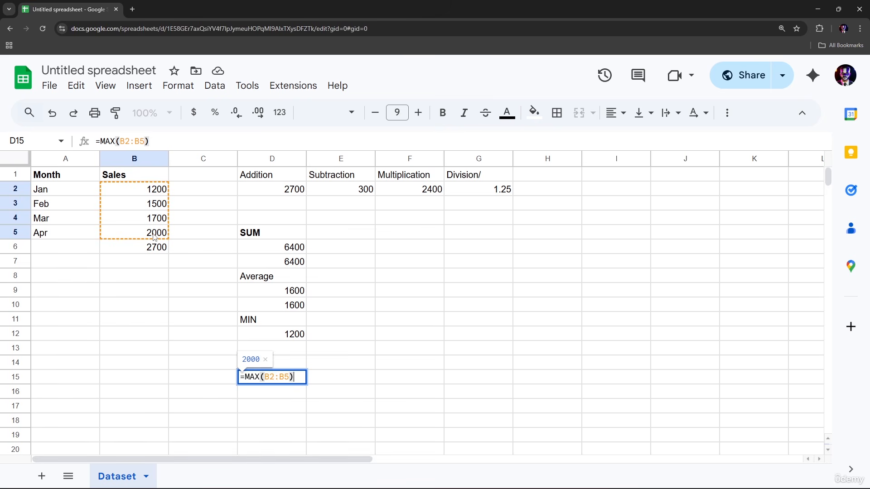
pyautogui.press('Return')
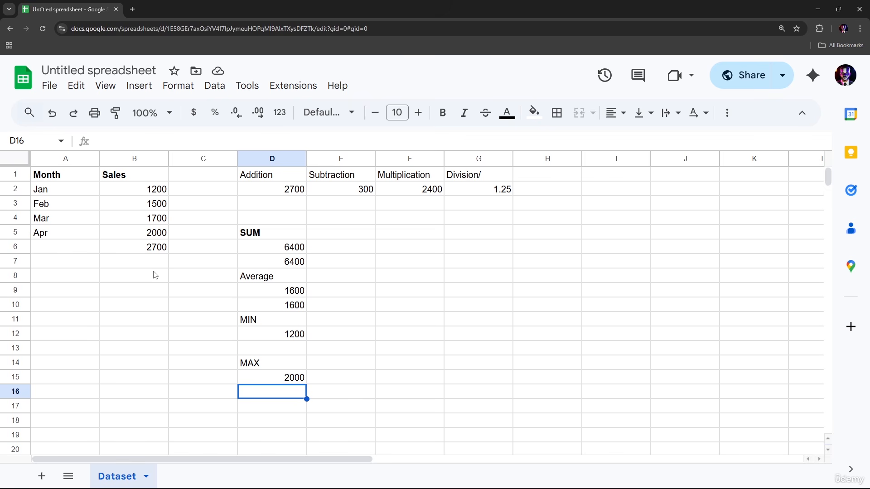
# - Clear the March sales value from cell B4
pyautogui.click(158, 222)
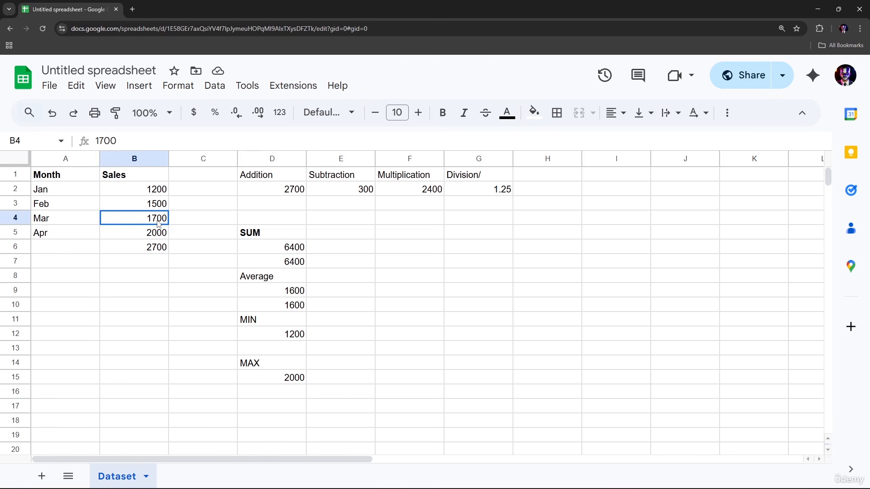
pyautogui.press('Delete')
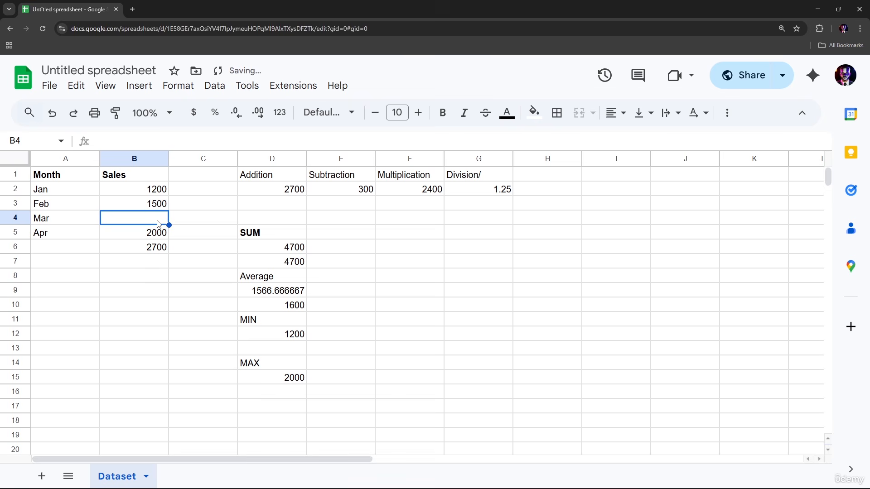
pyautogui.click(156, 278)
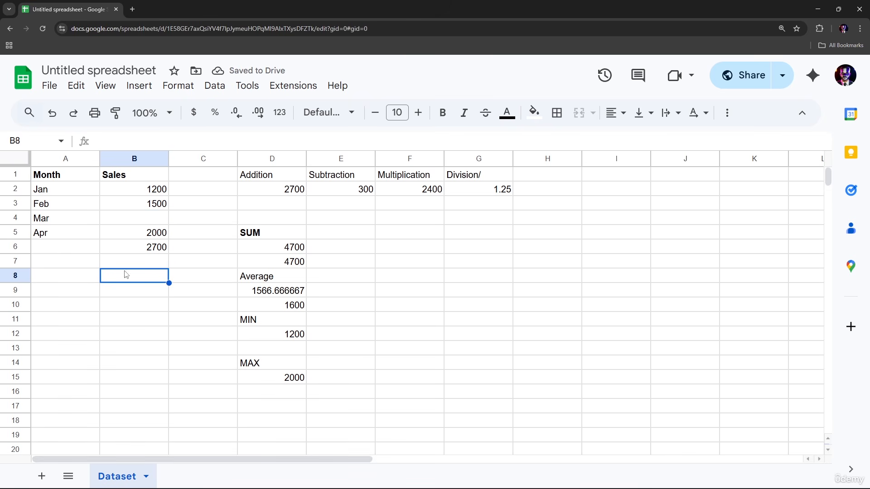
# - Move the January plus February addition formula from cell B6 to cell B8
pyautogui.click(154, 249)
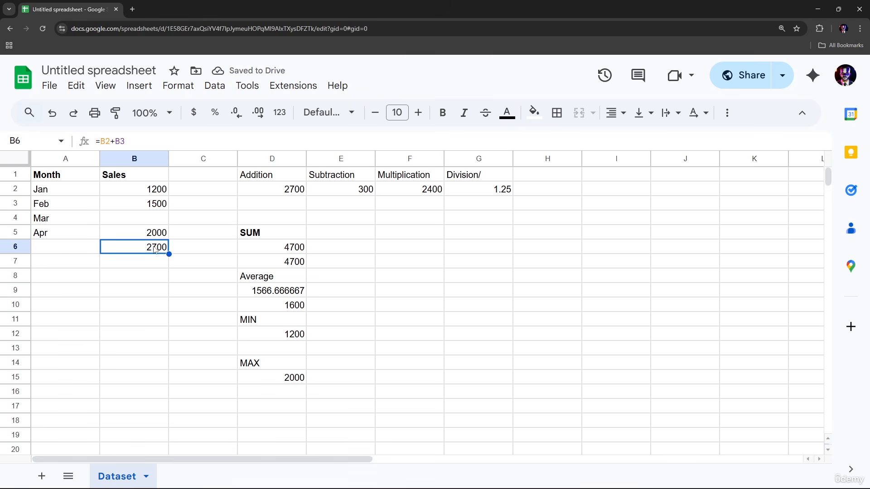
pyautogui.moveTo(154, 239); pyautogui.dragTo(155, 259)
pyautogui.moveTo(157, 276); pyautogui.dragTo(156, 275)
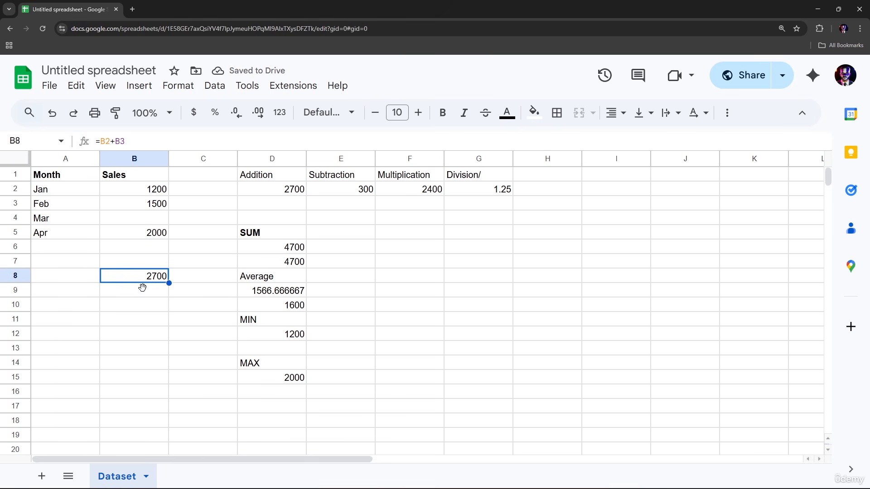
# - Count the numeric entries among the January to April sales in cell B11 with the formula =COUNT(B2:B5)
pyautogui.click(129, 312)
pyautogui.write('=')
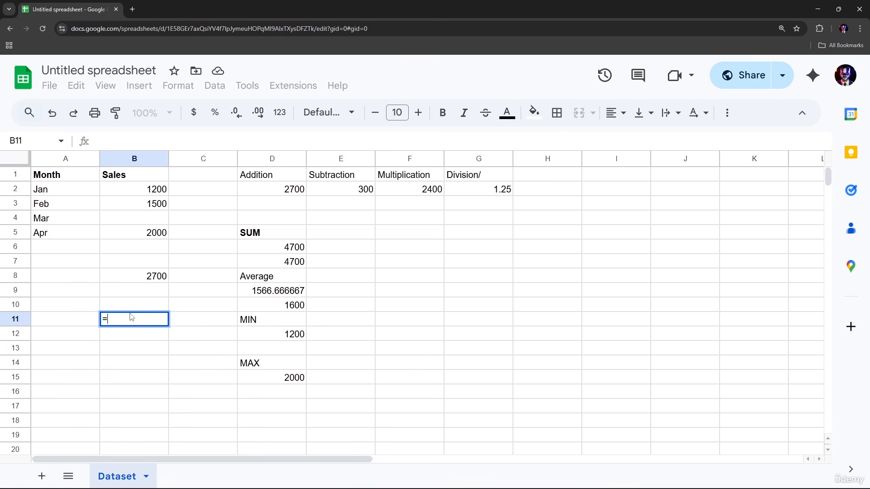
pyautogui.write('co')
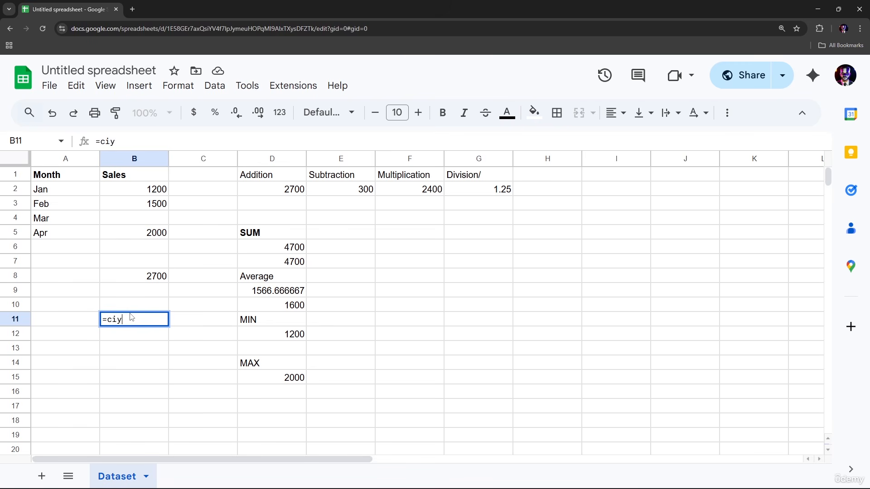
pyautogui.write('unt')
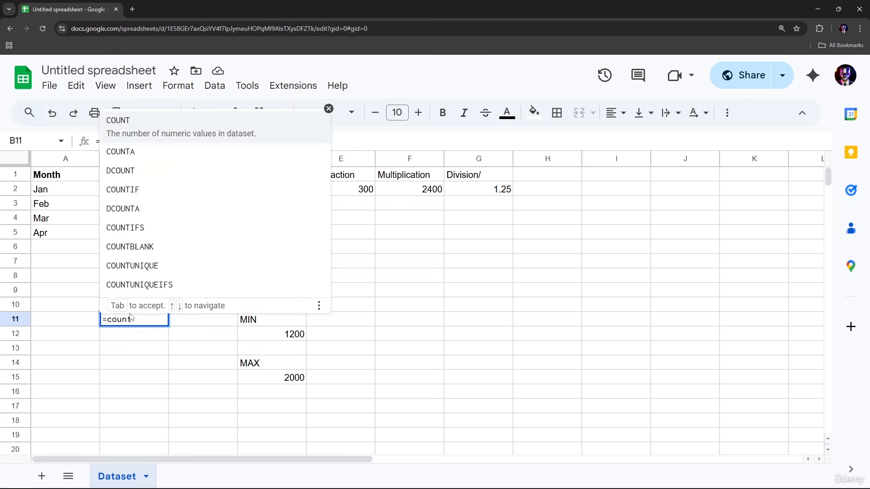
pyautogui.press('Tab')
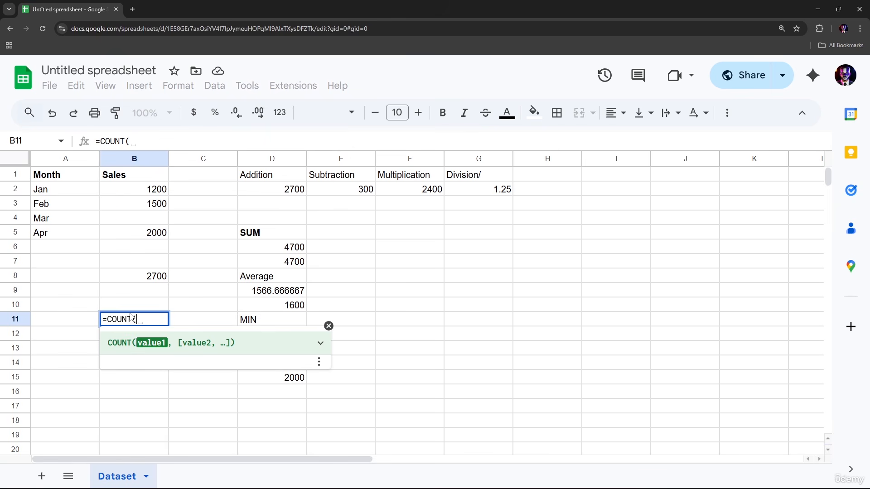
pyautogui.moveTo(156, 190); pyautogui.dragTo(152, 239)
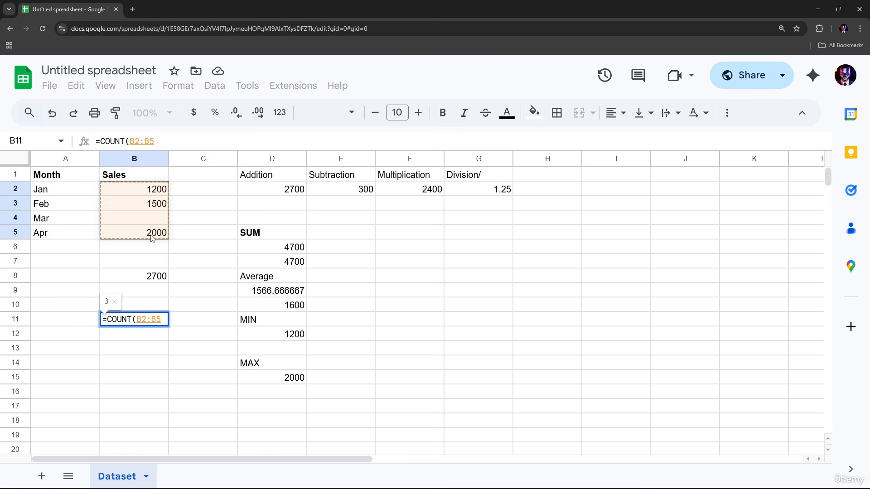
pyautogui.write(')')
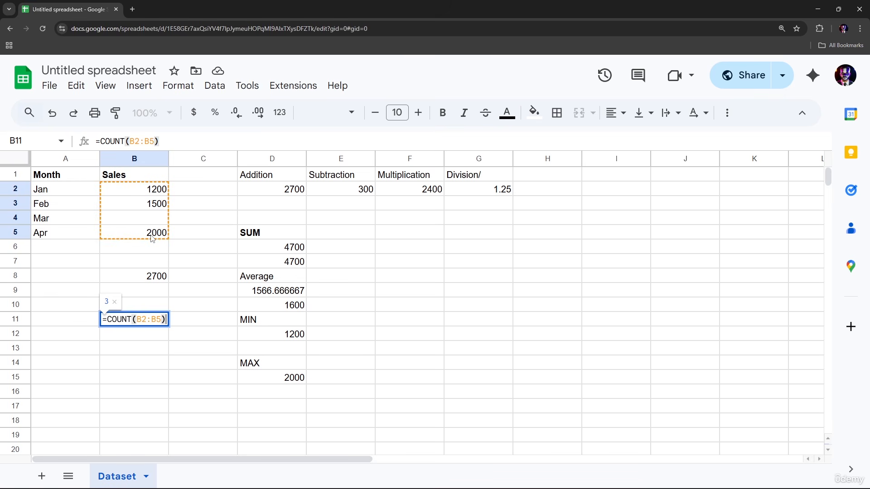
pyautogui.press('Return')
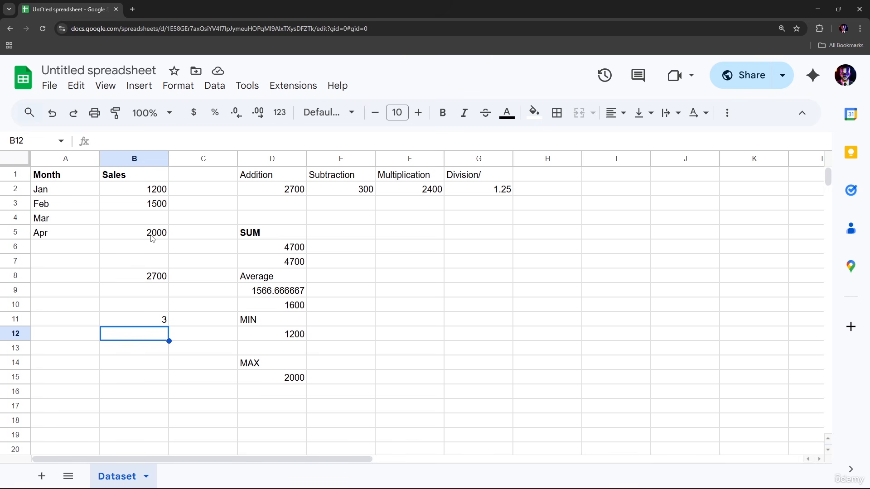
# - Enter the label Count in cell B10, above the COUNT formula
pyautogui.click(144, 308)
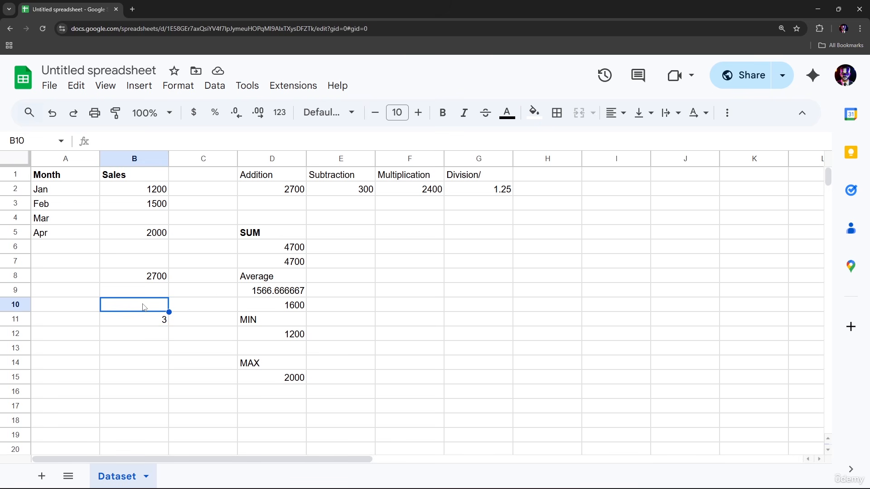
pyautogui.write('Co')
pyautogui.press('BackSpace')
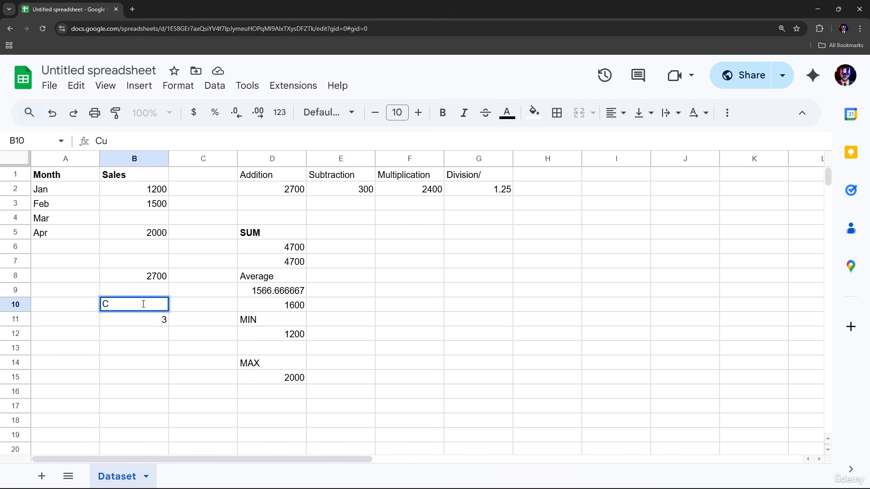
pyautogui.write('ount')
pyautogui.press('Down')
# - Enter the label CountA in cell B12
pyautogui.press('Down')
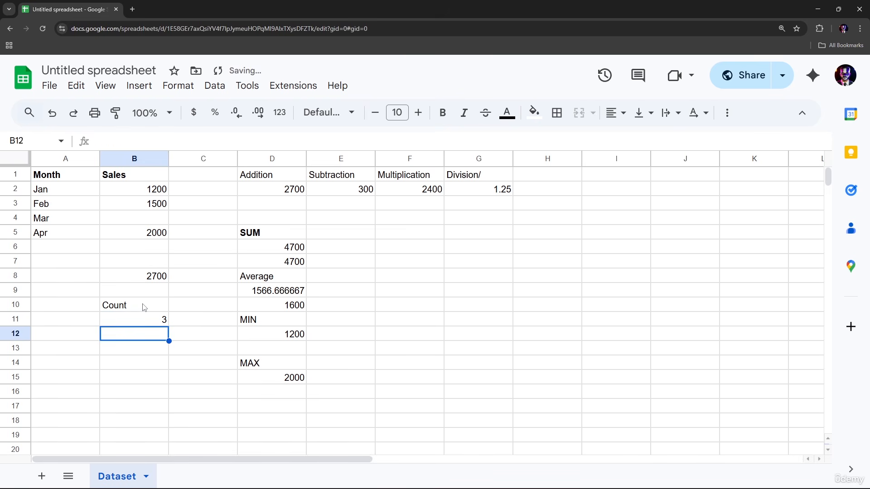
pyautogui.write('Coun')
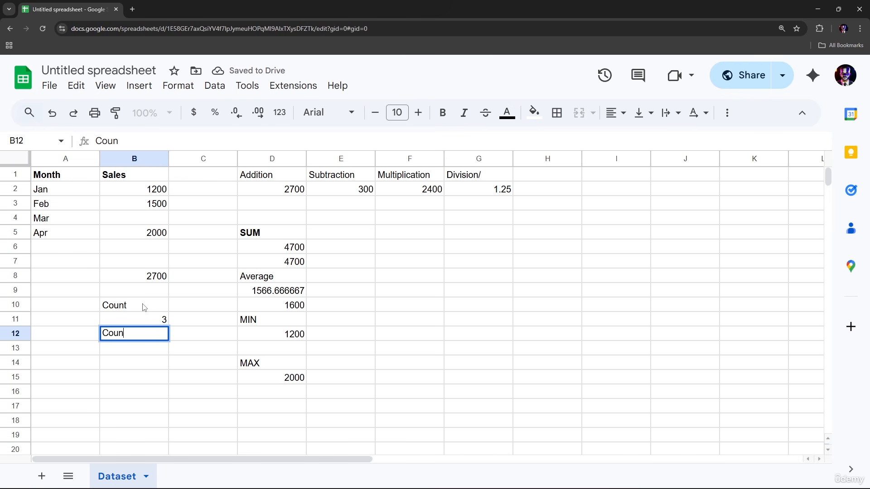
pyautogui.write('tA')
pyautogui.press('Return')
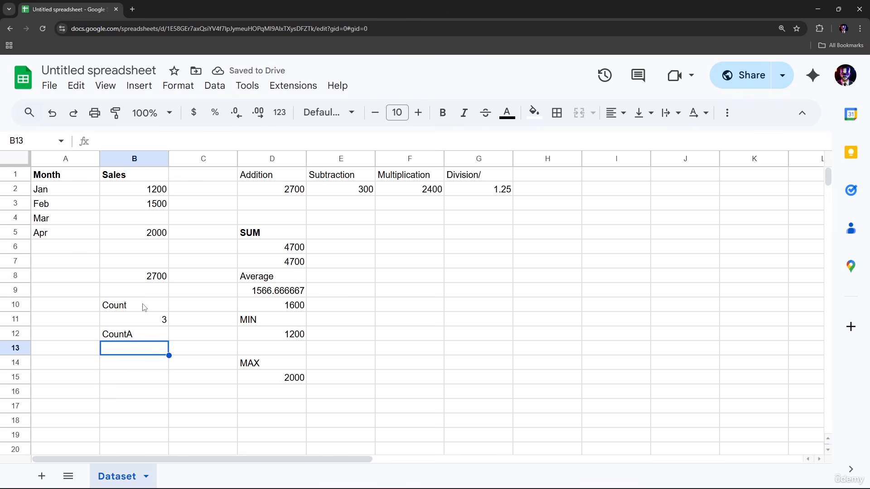
# - Count all non-empty entries among the January to April sales in cell B13 with the formula =COUNTA(B2:B5)
pyautogui.write('=c')
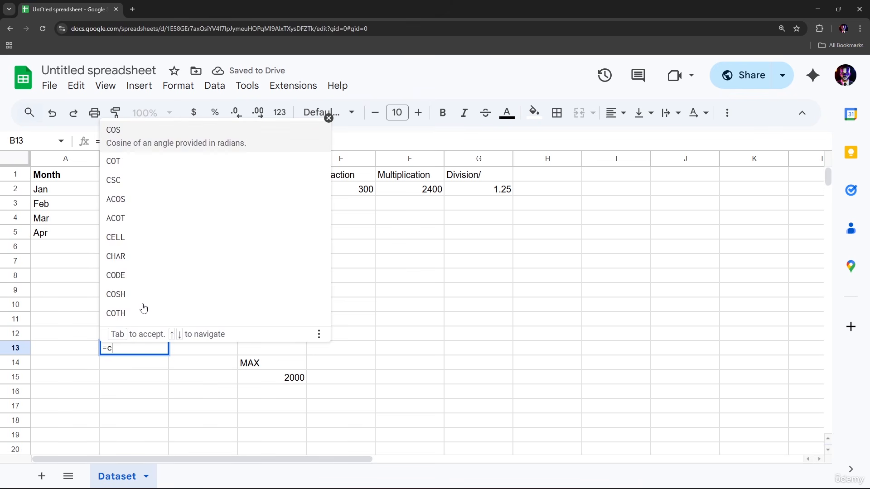
pyautogui.write('ountA')
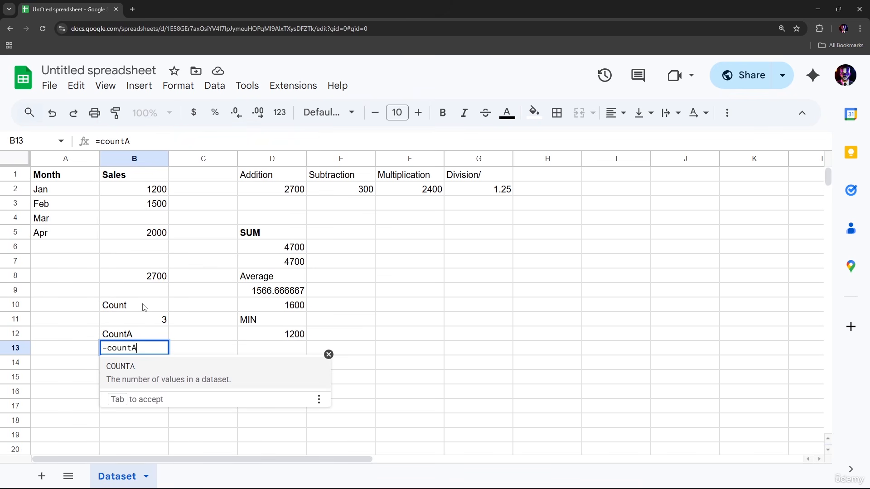
pyautogui.press('Tab')
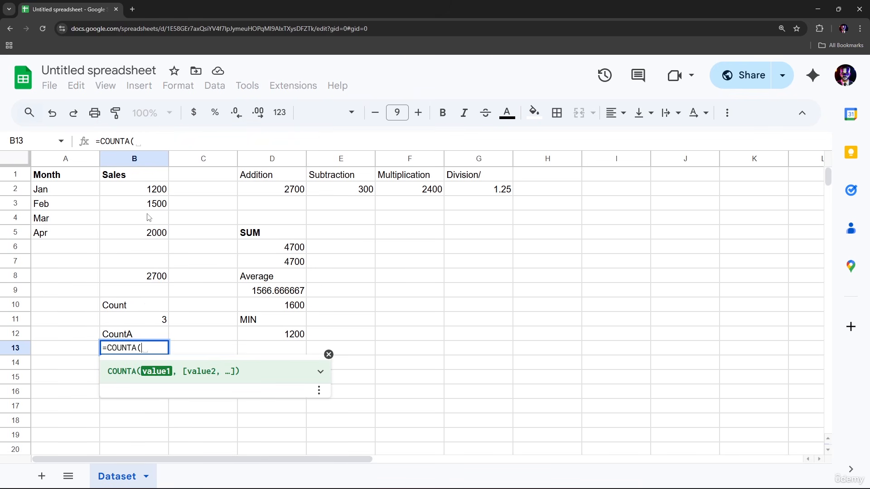
pyautogui.click(150, 194)
pyautogui.moveTo(150, 198); pyautogui.dragTo(152, 238)
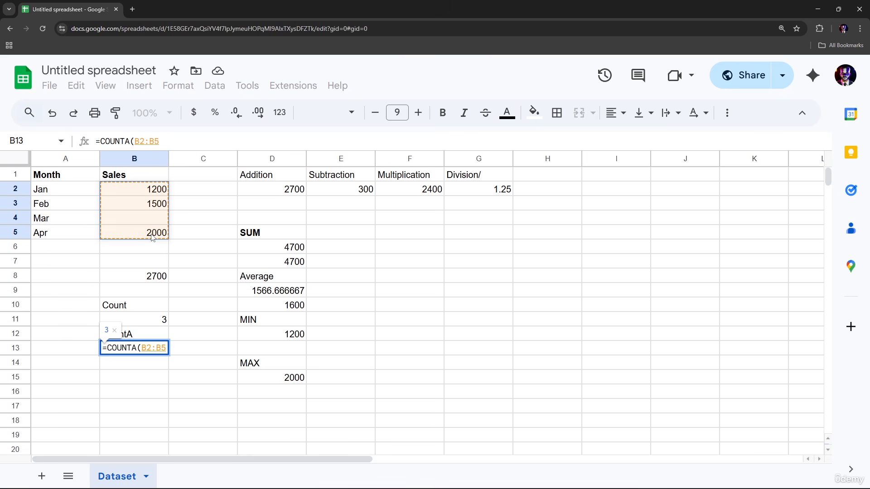
pyautogui.write(')')
pyautogui.press('Return')
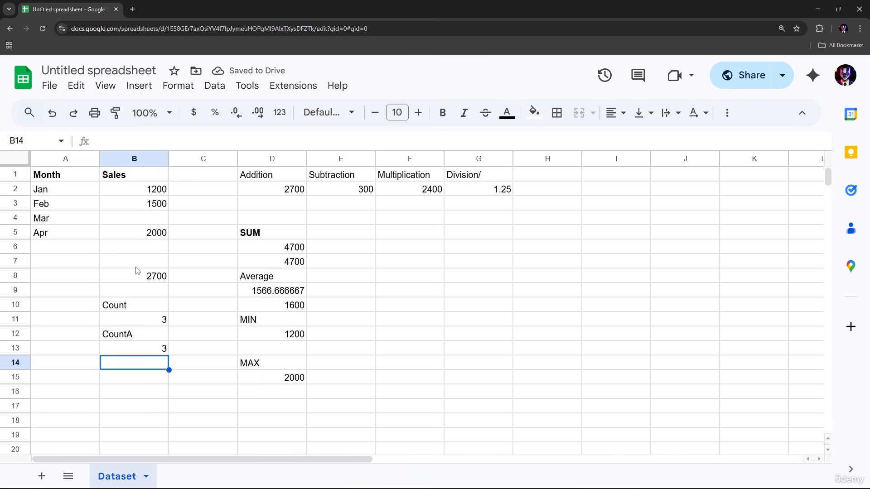
# - Enter the text Nill as the March sales value in cell B4
pyautogui.click(159, 222)
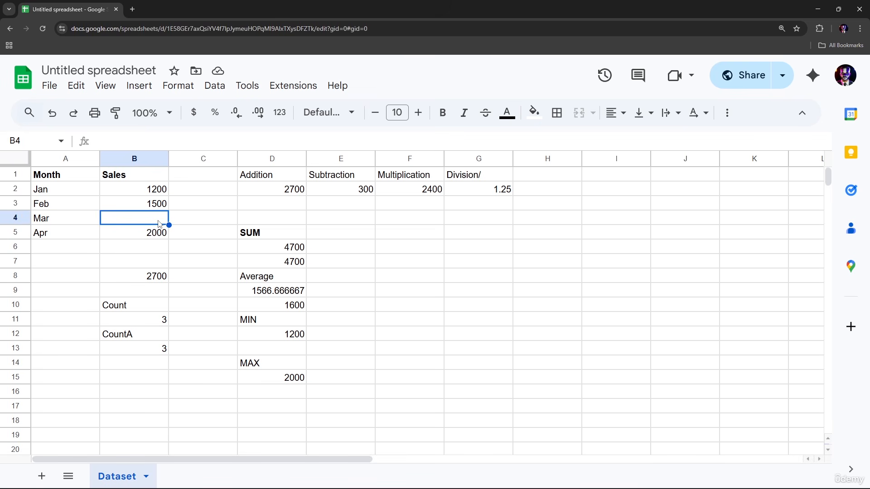
pyautogui.write('Nill')
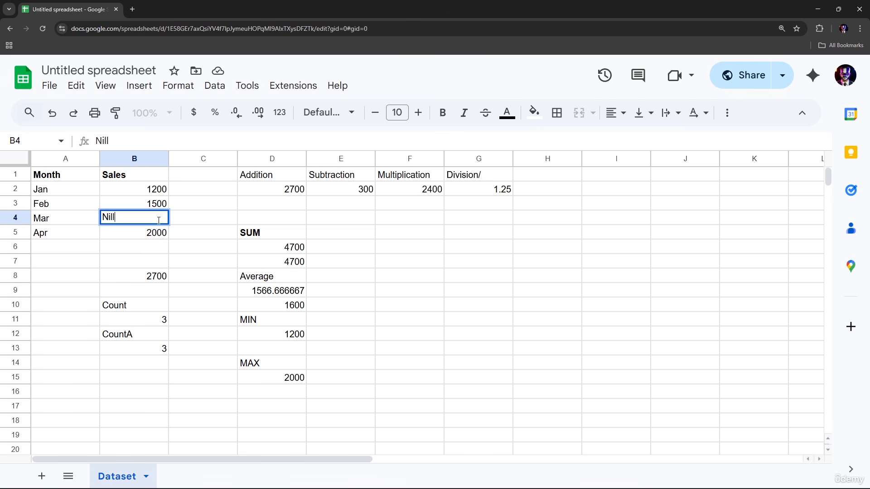
pyautogui.press('Return')
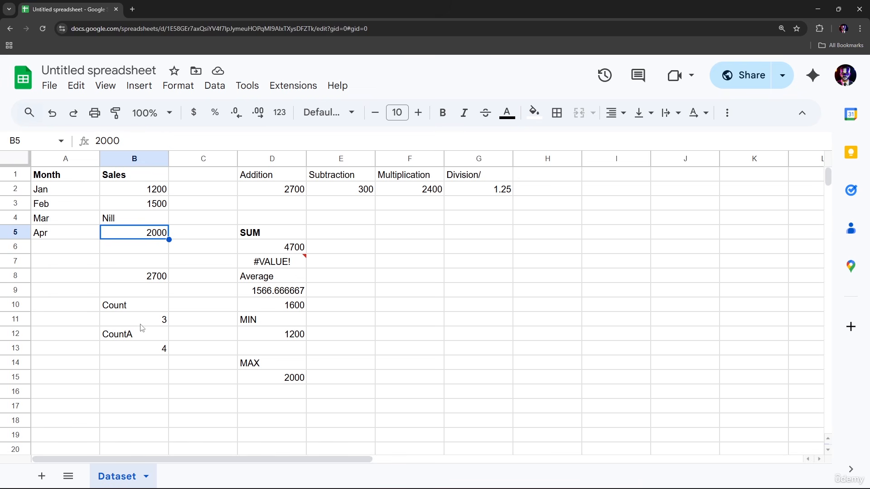
# - Enter the label If in cell F5
pyautogui.click(407, 233)
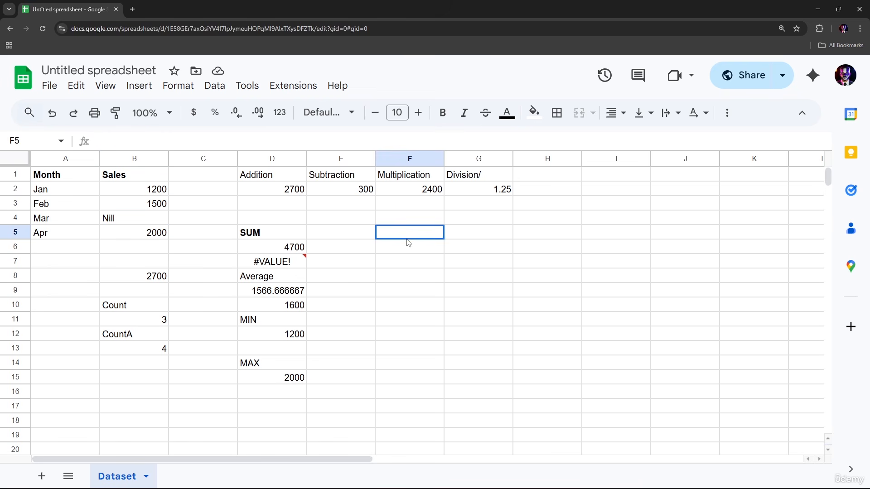
pyautogui.write('If')
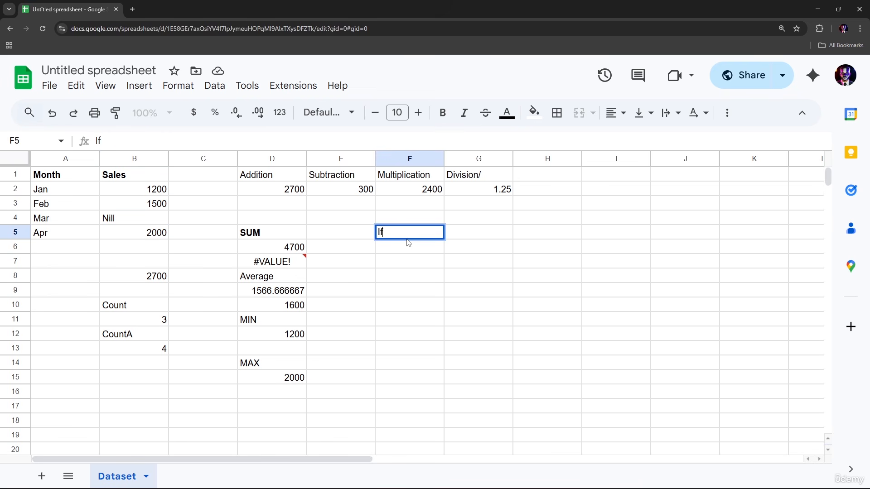
pyautogui.press('Return')
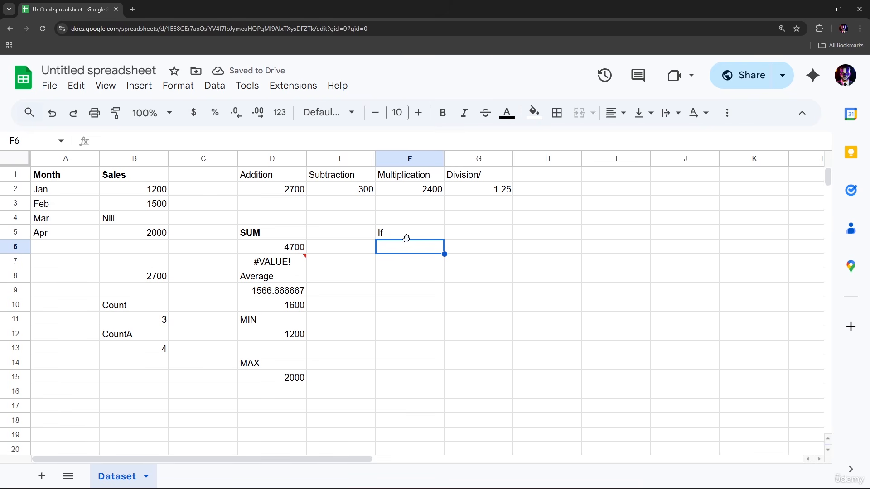
pyautogui.write('=if')
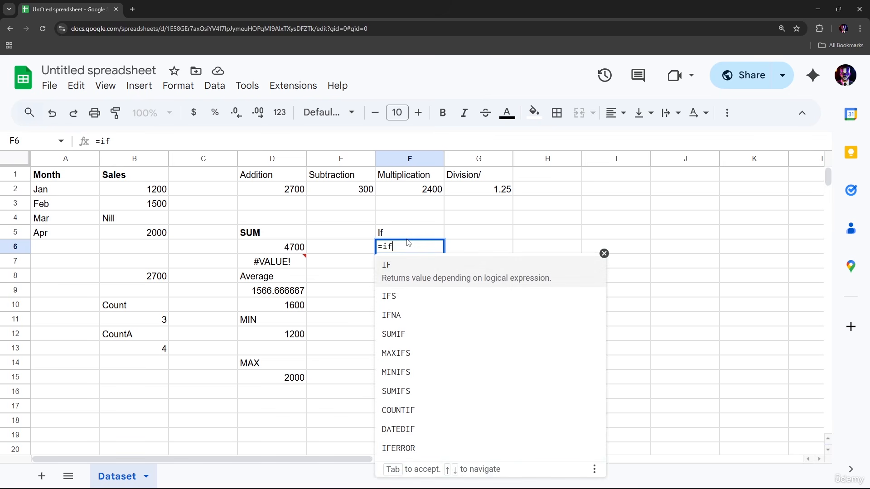
pyautogui.press('Tab')
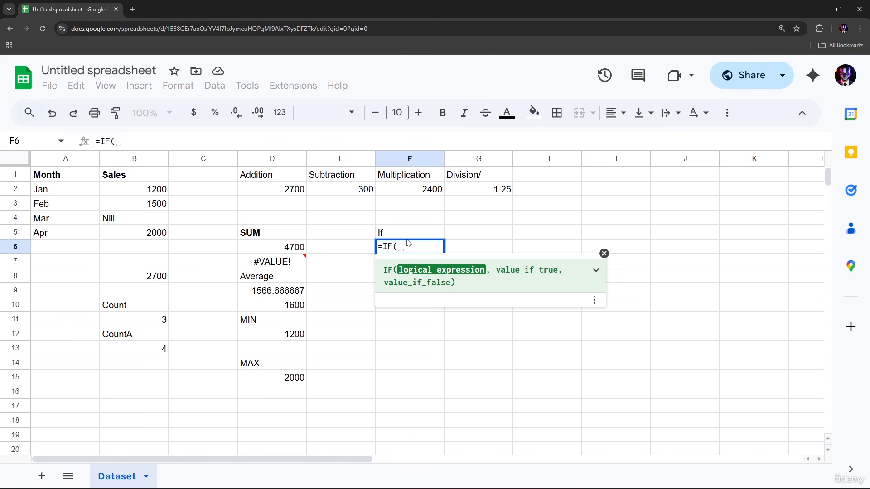
pyautogui.press('BackSpace')
pyautogui.press('BackSpace')
pyautogui.press('BackSpace')
pyautogui.press('BackSpace')
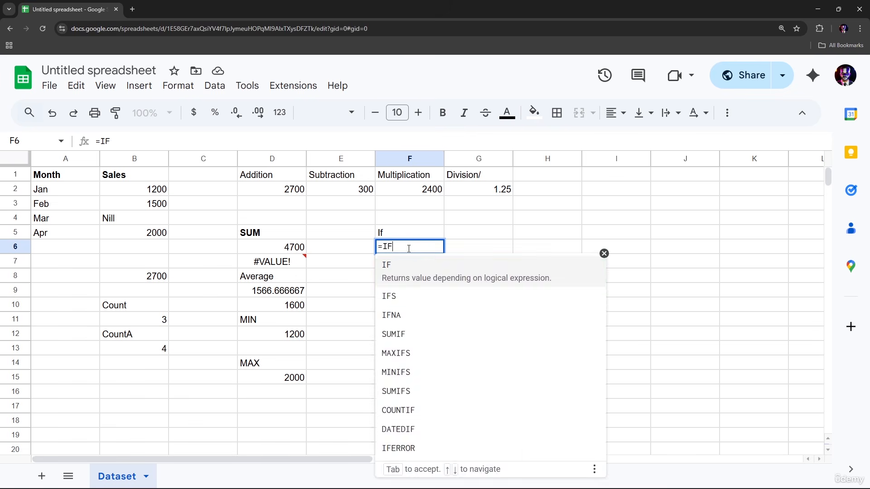
pyautogui.click(389, 362)
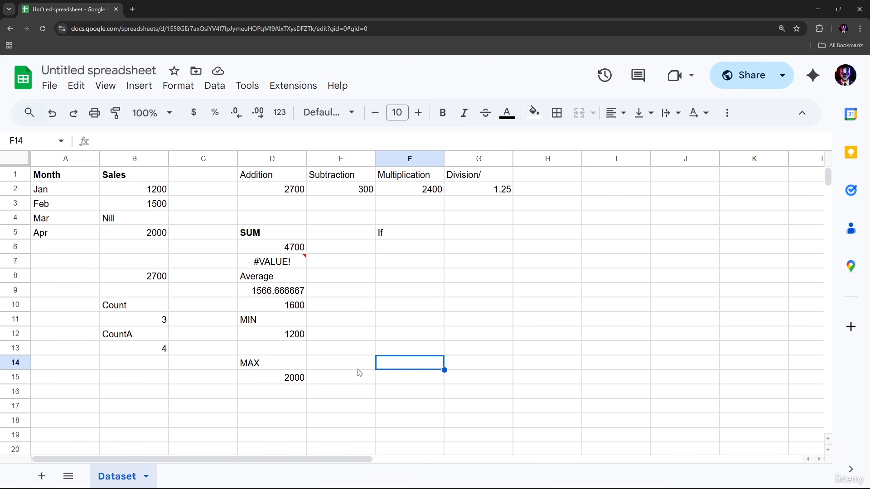
# - Enter the column header Name in cell F8, below the If label
pyautogui.scroll(-1, 437, 317)
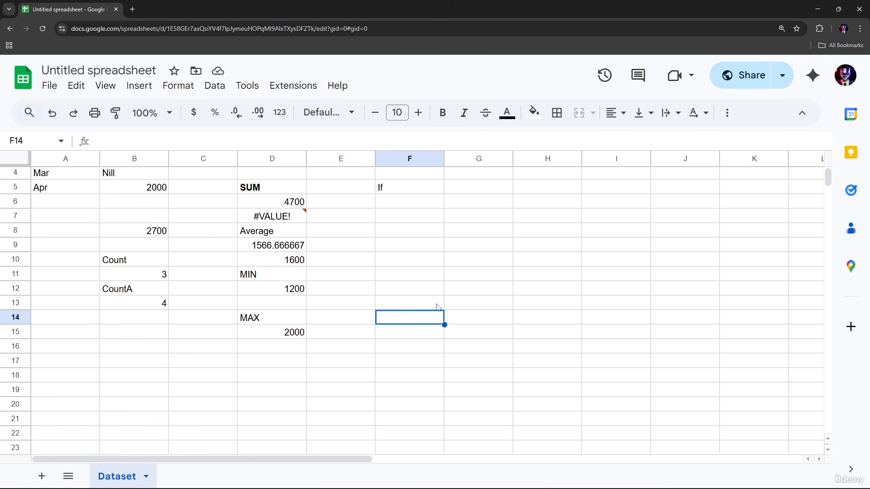
pyautogui.click(412, 217)
pyautogui.click(413, 236)
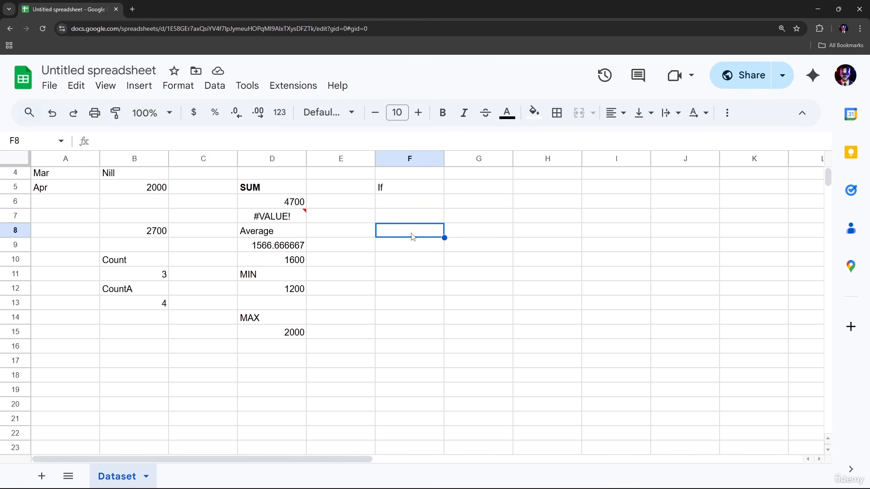
pyautogui.write('Name')
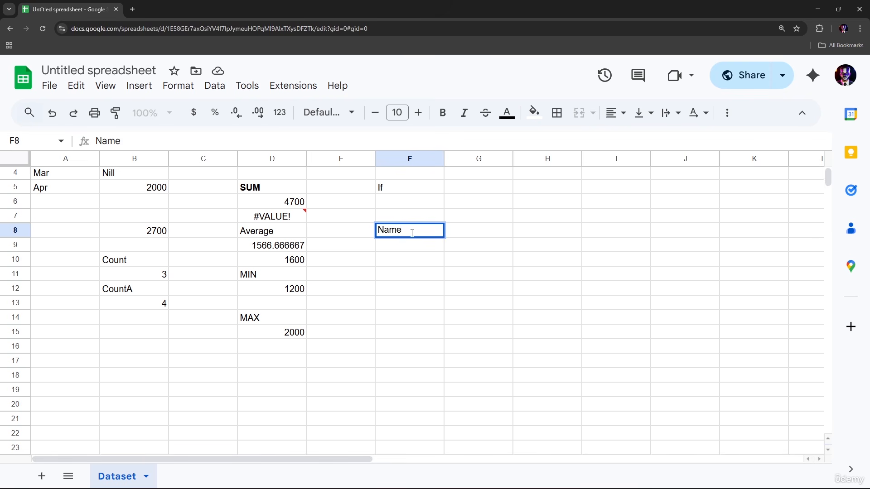
pyautogui.press('Tab')
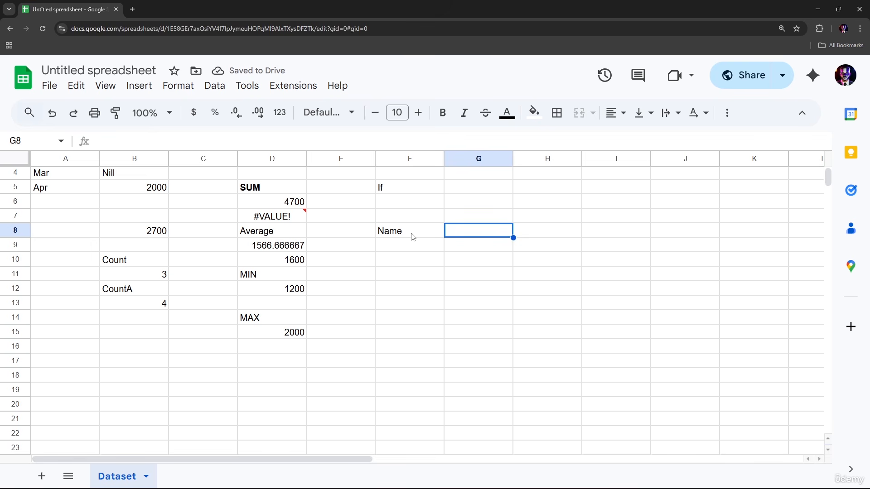
# - Add a new blank sheet to the spreadsheet
pyautogui.click(419, 247)
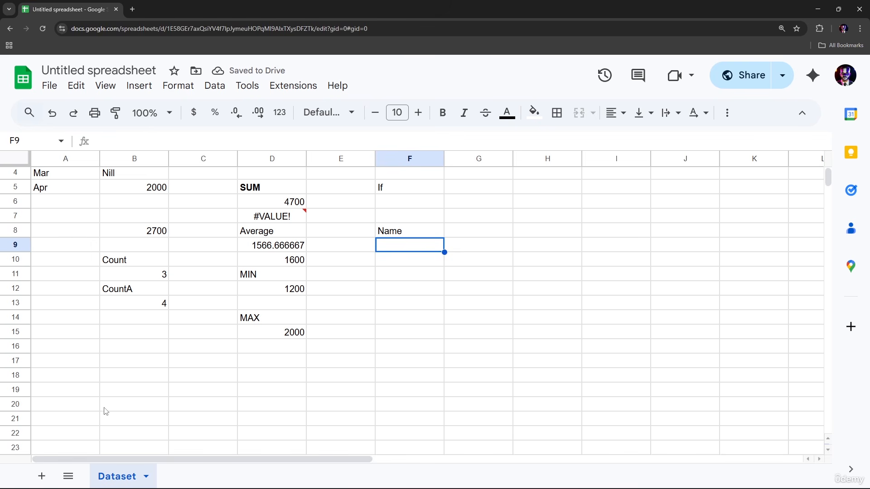
pyautogui.click(41, 477)
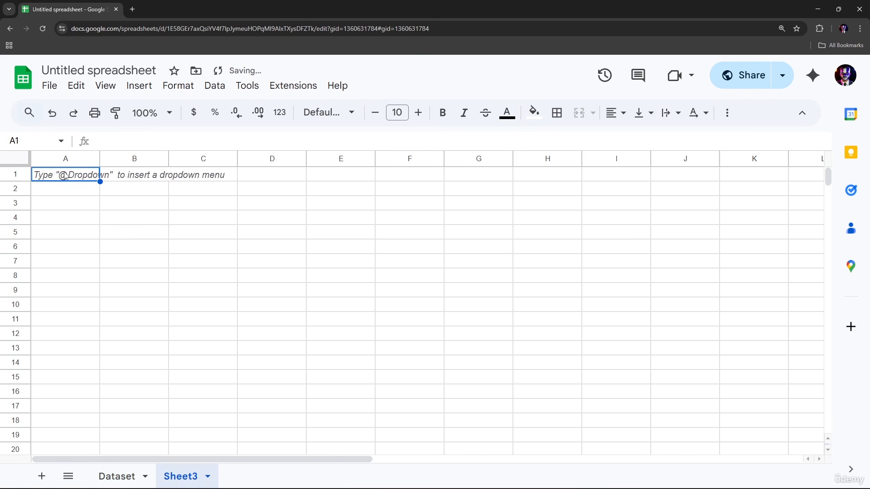
# - Enter the column headers Name in A1 and Score in B1, and make both bold
pyautogui.write('Name')
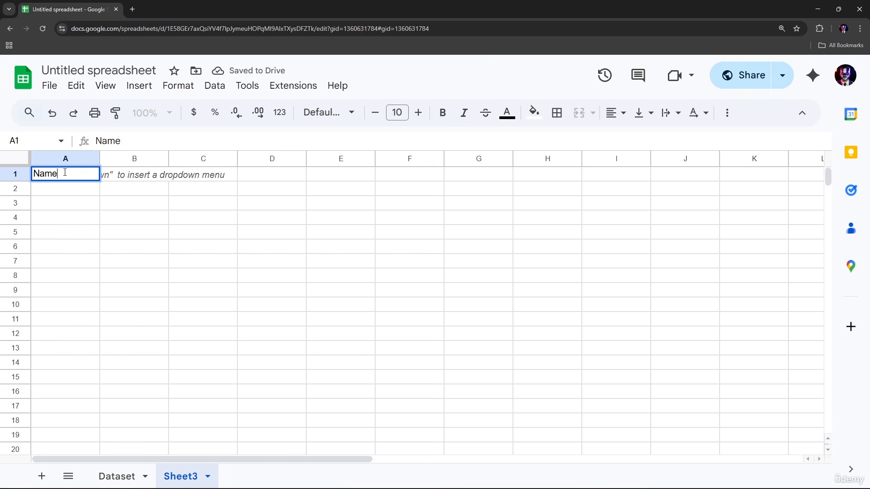
pyautogui.press('Tab')
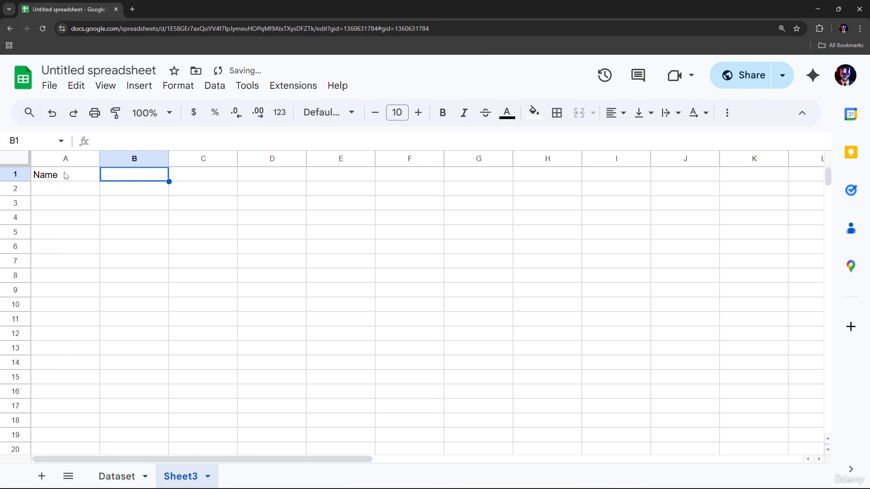
pyautogui.write('Score')
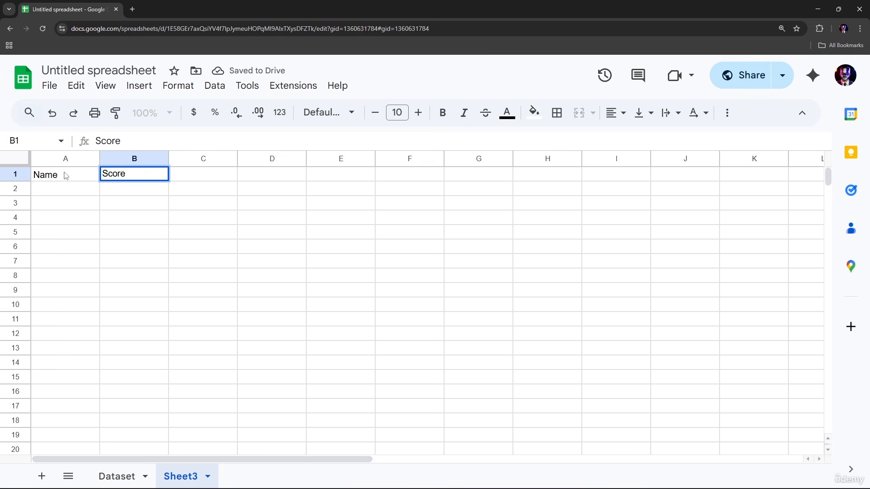
pyautogui.press('Return')
pyautogui.moveTo(68, 177); pyautogui.dragTo(126, 181)
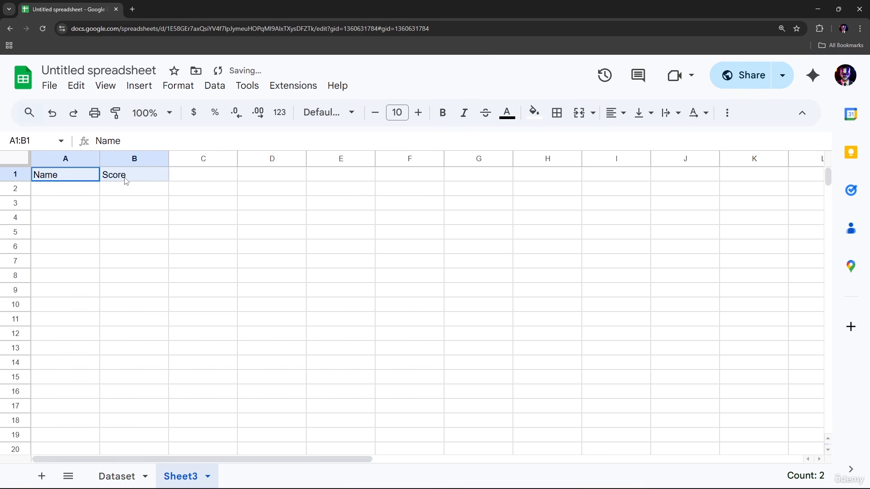
pyautogui.click(443, 112)
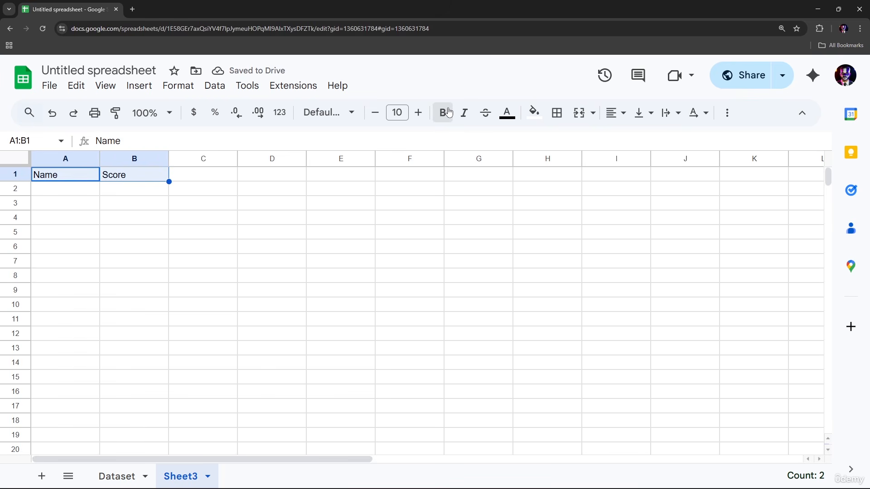
# - Enter three sample first names in cells A2 to A4 under the Name header
pyautogui.click(65, 189)
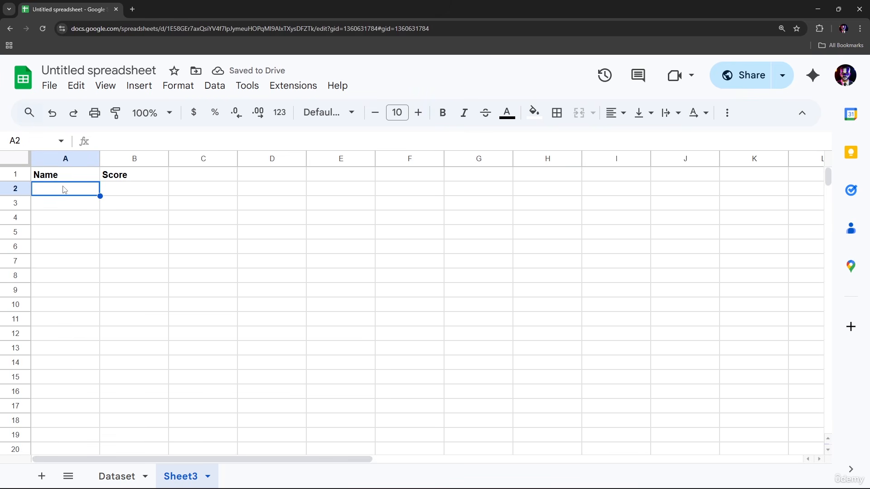
pyautogui.write('Alex')
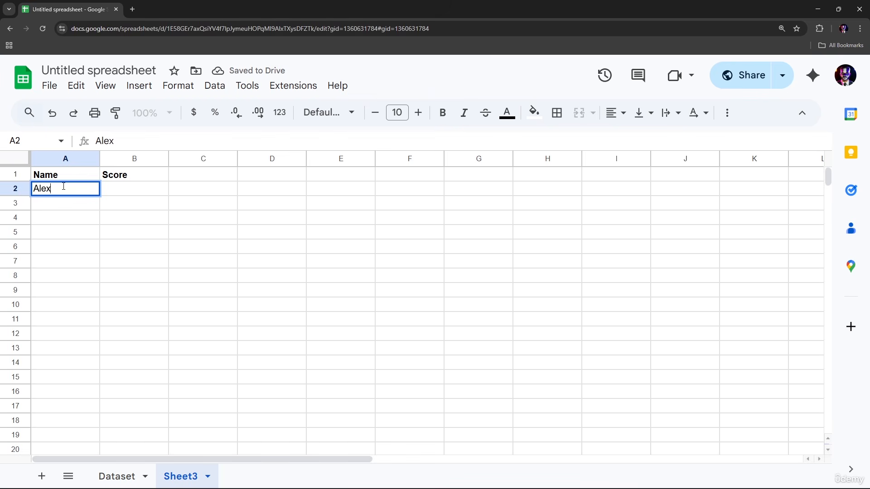
pyautogui.press('Return')
pyautogui.write('mari')
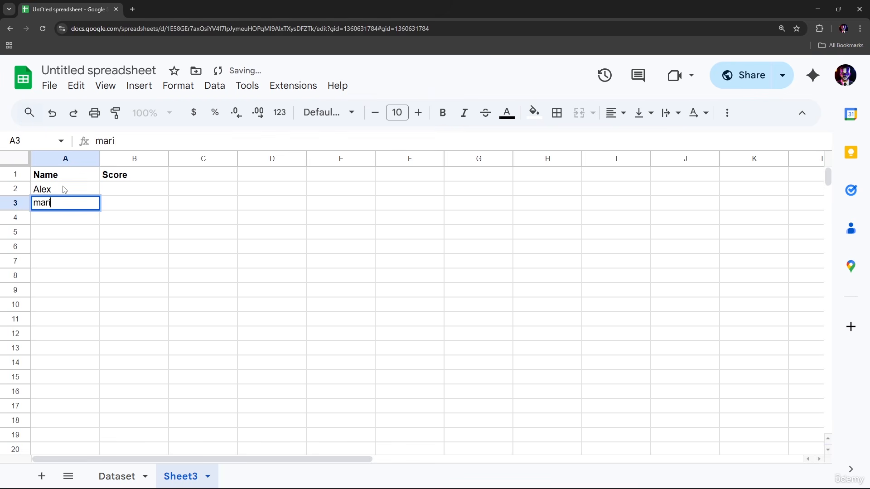
pyautogui.press('BackSpace')
pyautogui.press('BackSpace')
pyautogui.press('BackSpace')
pyautogui.press('BackSpace')
pyautogui.write('Maria')
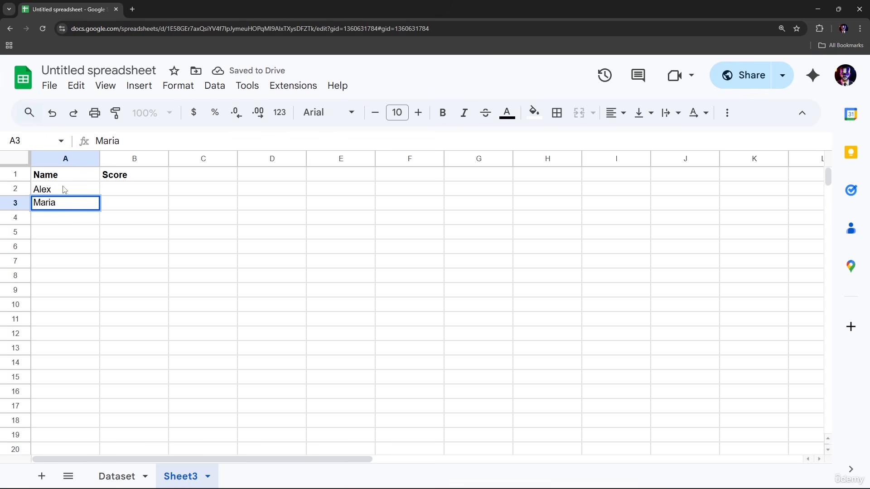
pyautogui.press('Return')
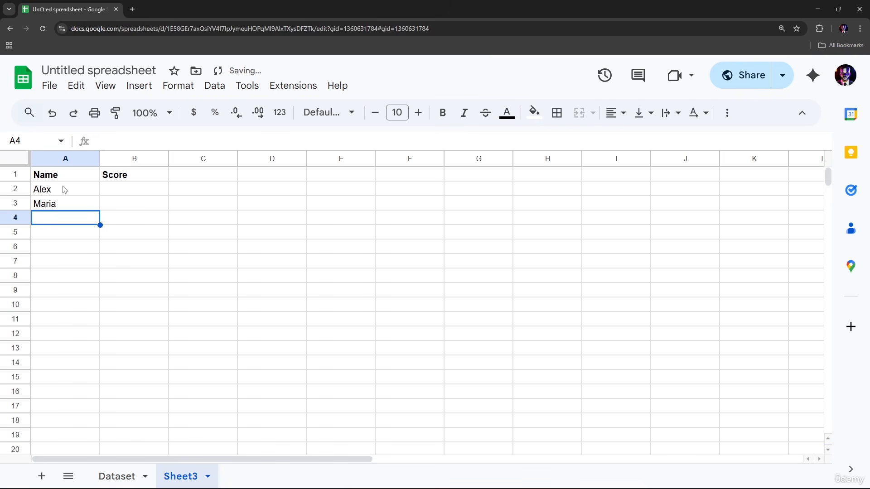
pyautogui.write('John')
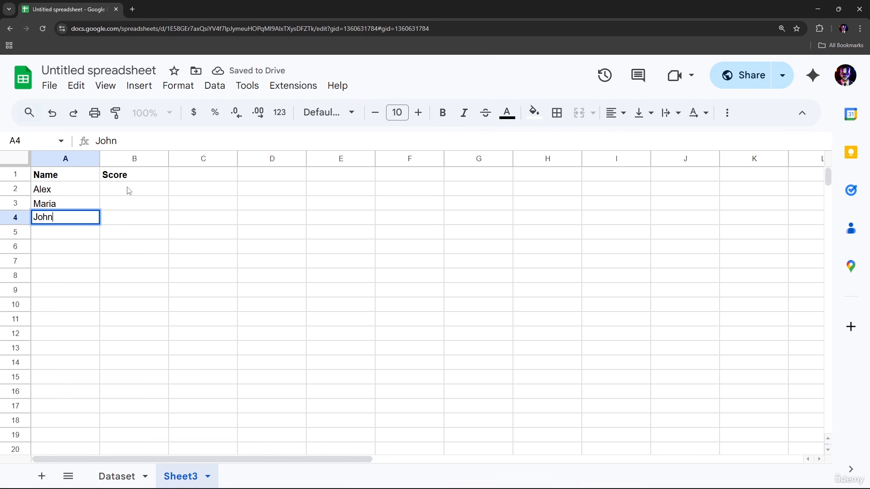
# - Enter the scores 85, 60 and 45 in cells B2 to B4
pyautogui.click(129, 190)
pyautogui.write('85')
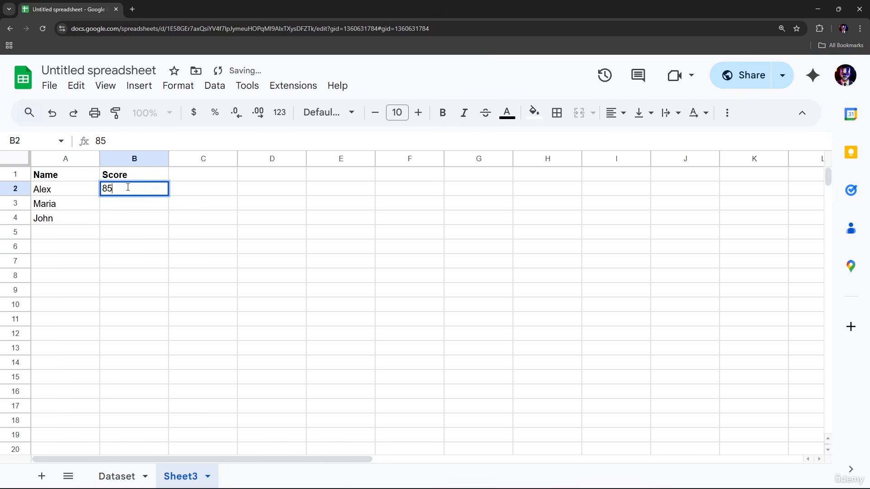
pyautogui.press('Return')
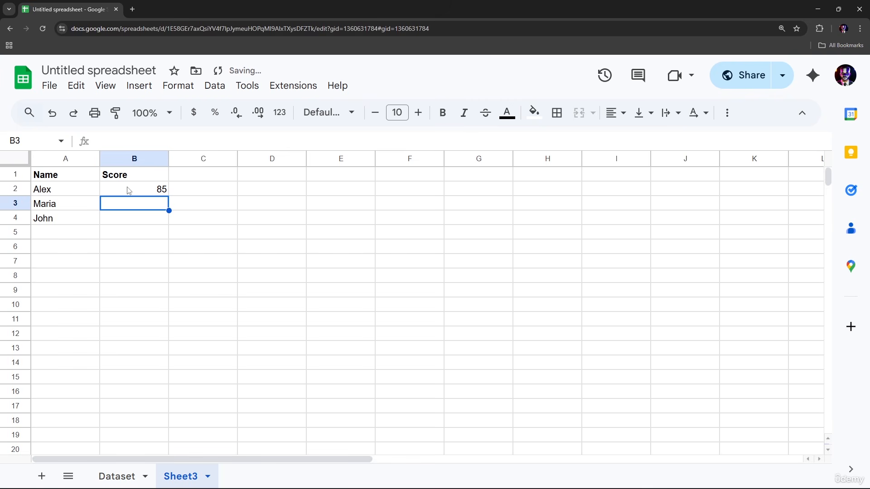
pyautogui.write('60')
pyautogui.press('Return')
pyautogui.write('45')
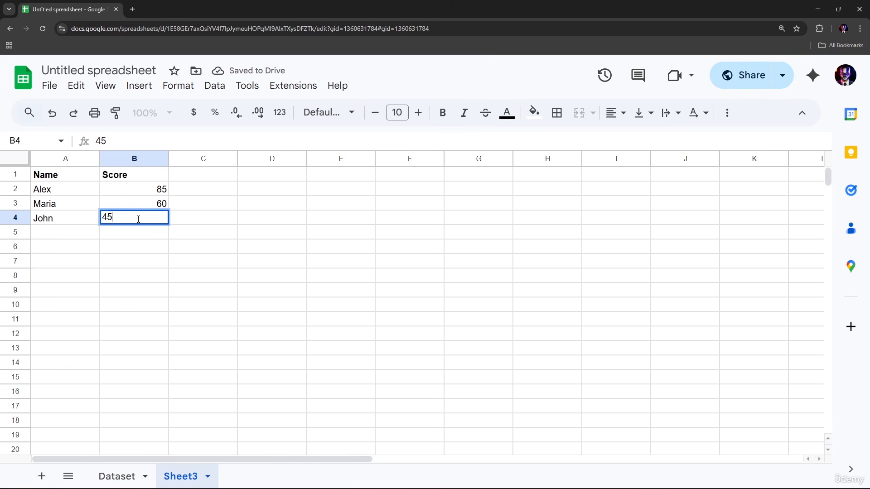
pyautogui.click(149, 270)
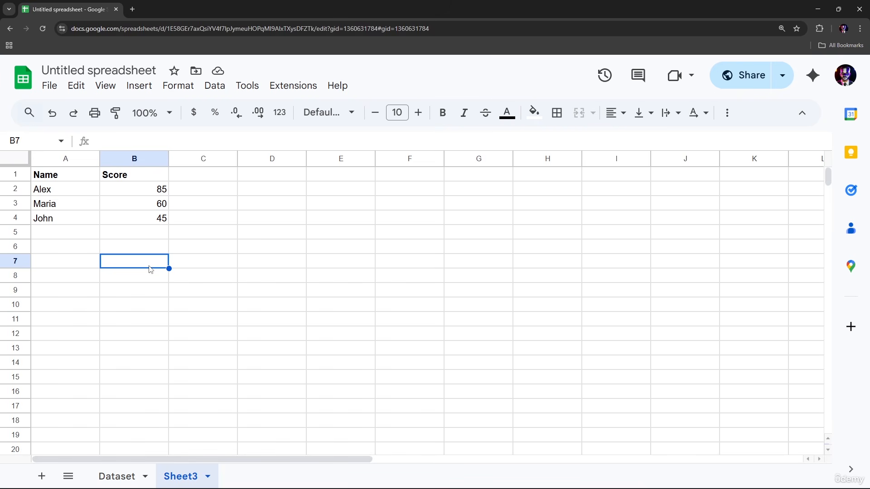
# - Enter the column header Pass/Fail in cell C1
pyautogui.click(222, 179)
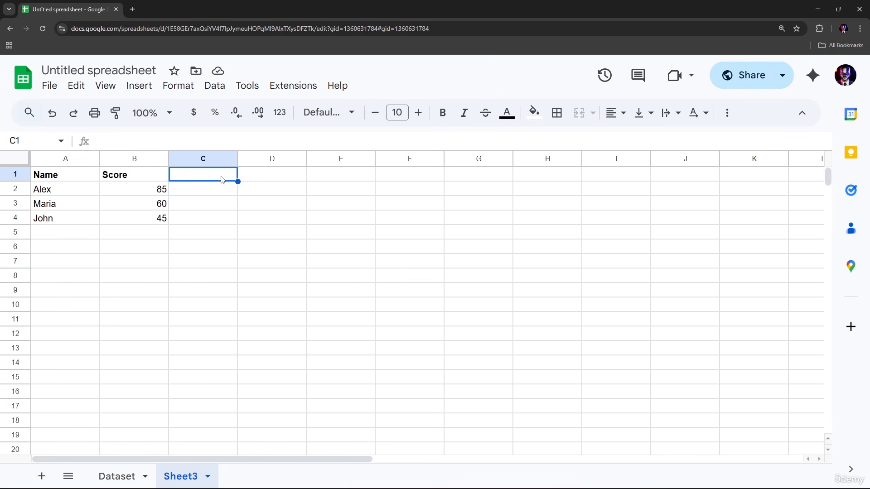
pyautogui.write('Pa')
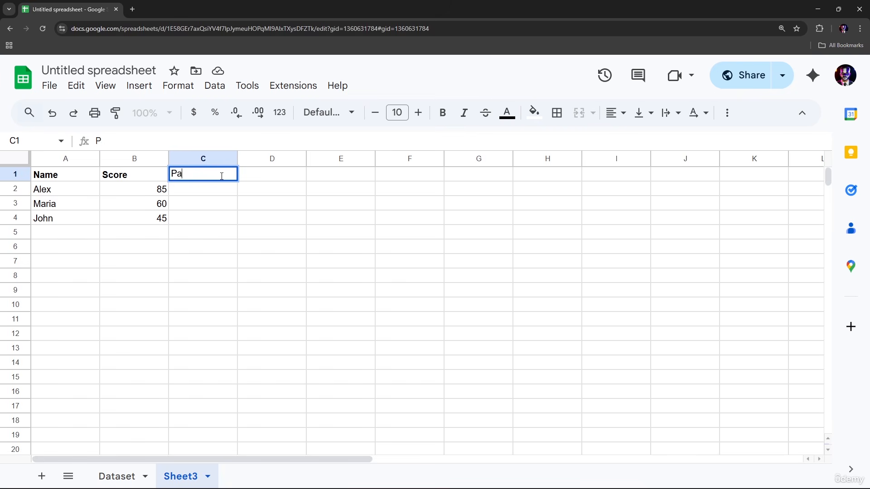
pyautogui.write('ss/Fail')
pyautogui.press('Return')
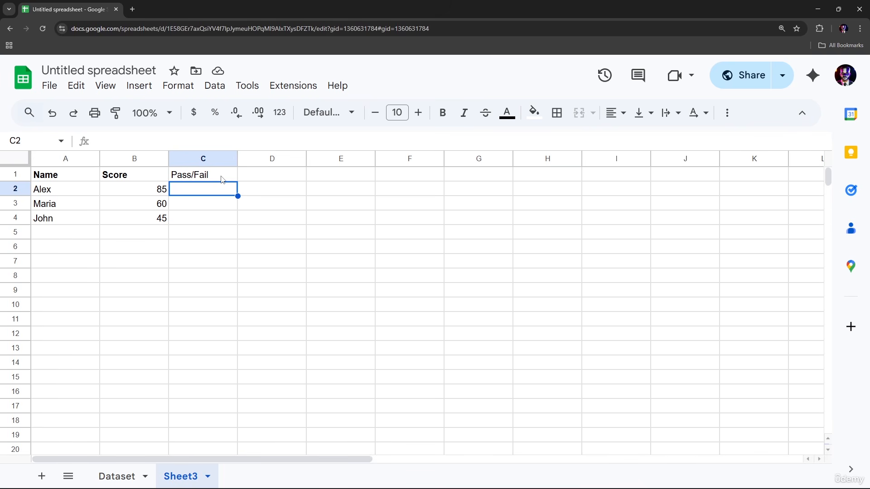
# - Enter the formula =IF(B2>=500,"Pass","Fail") in cell C2
pyautogui.write('=IF(')
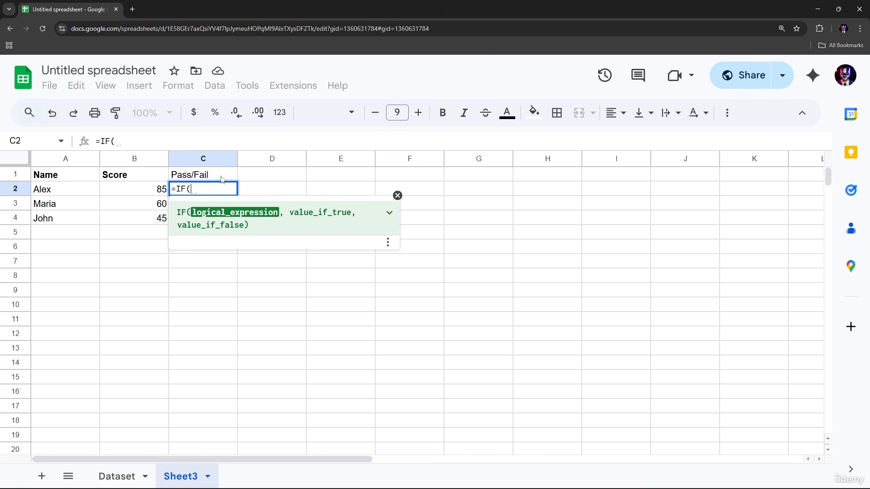
pyautogui.click(151, 194)
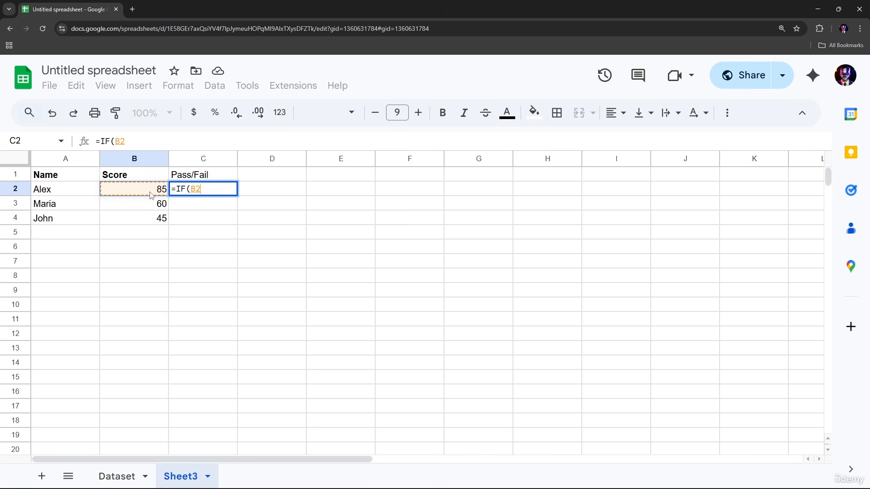
pyautogui.write('>')
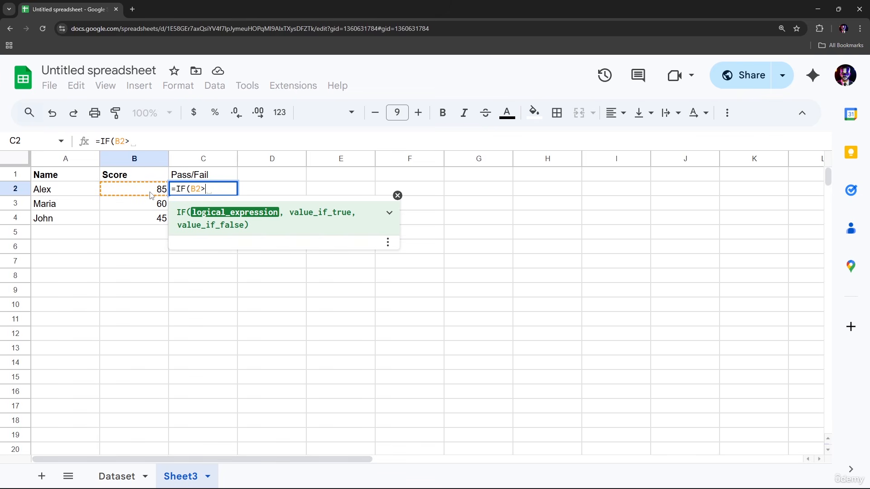
pyautogui.write('=500')
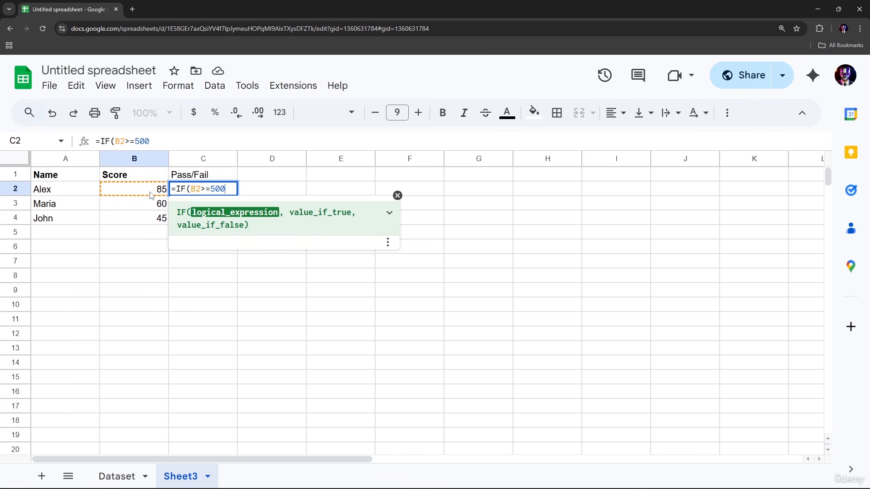
pyautogui.write(',')
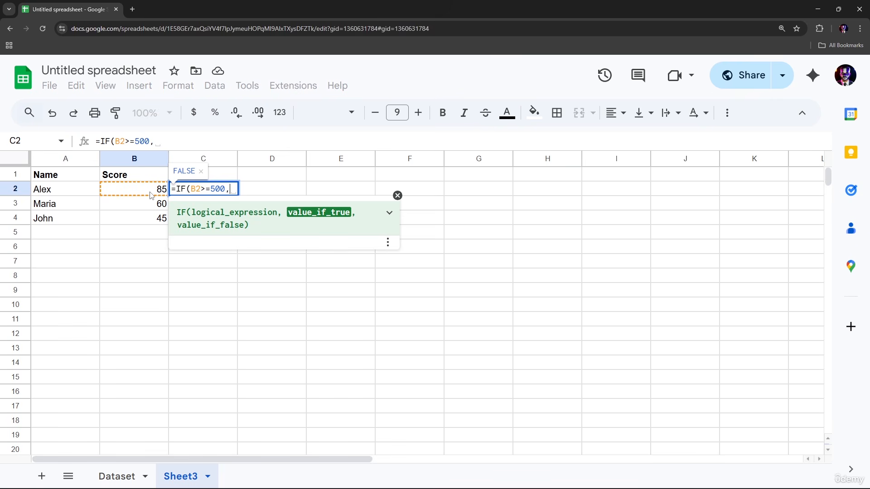
pyautogui.write('"')
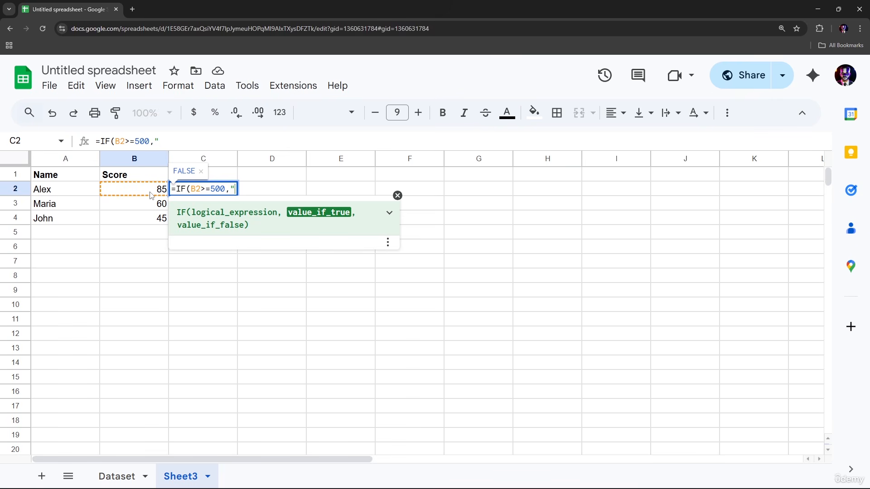
pyautogui.write('Pass",')
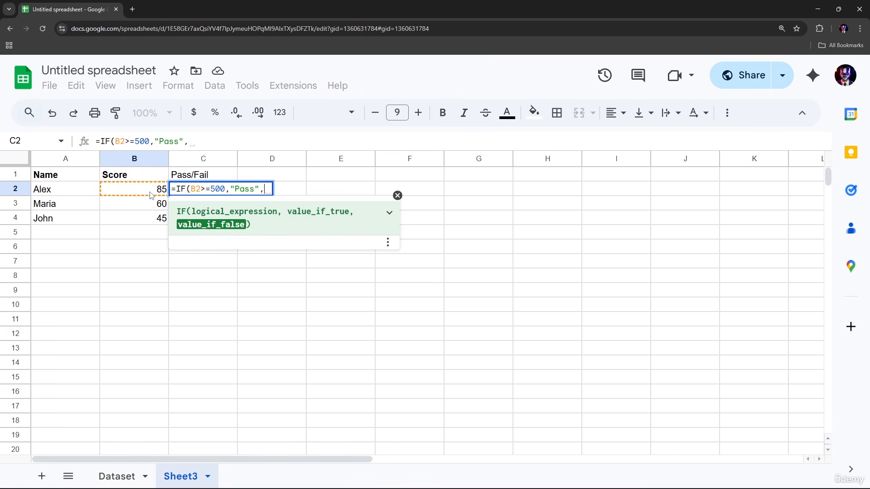
pyautogui.write('"')
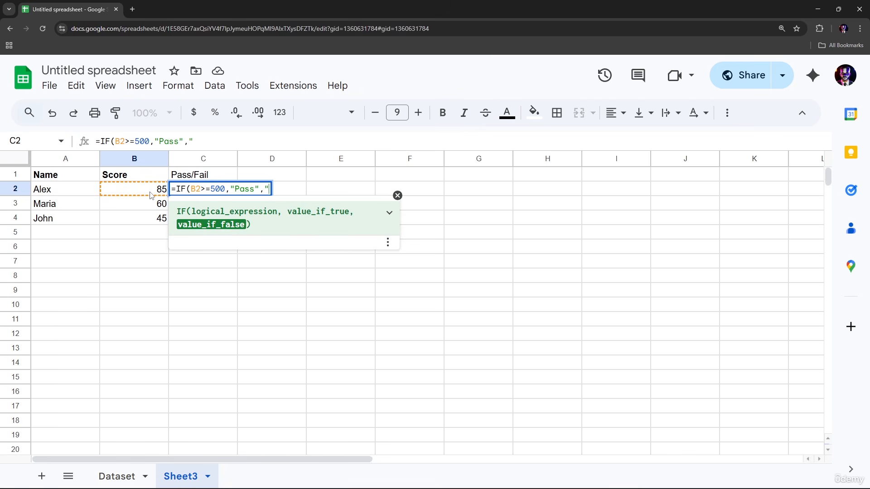
pyautogui.write('F')
pyautogui.press('BackSpace')
pyautogui.write('Fail')
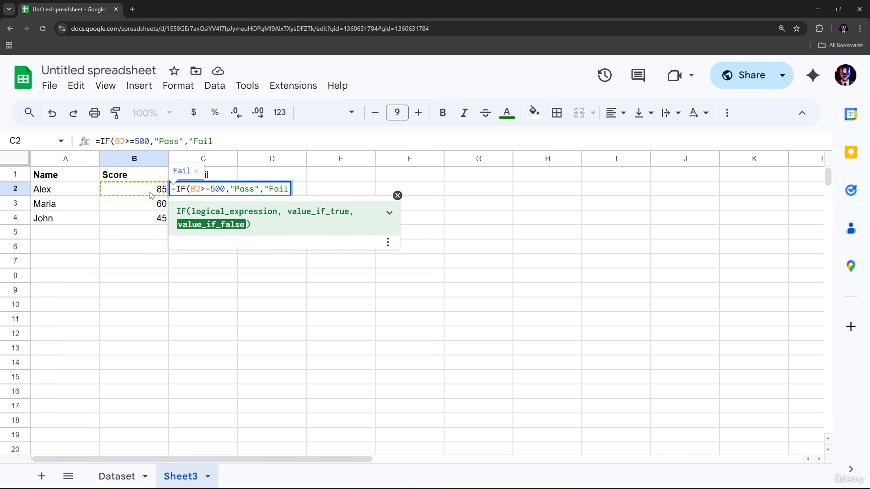
pyautogui.write('")')
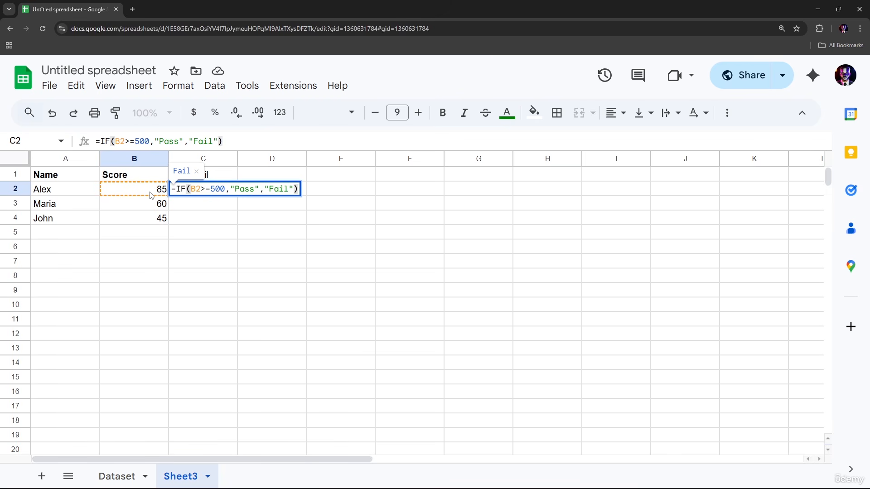
pyautogui.press('Return')
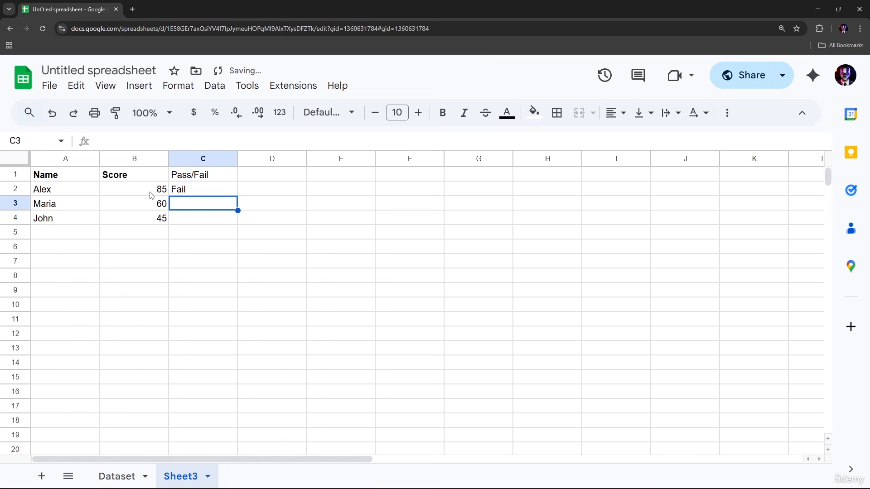
# - Change the passing threshold in the IF formula in C2 to 50
pyautogui.click(200, 193)
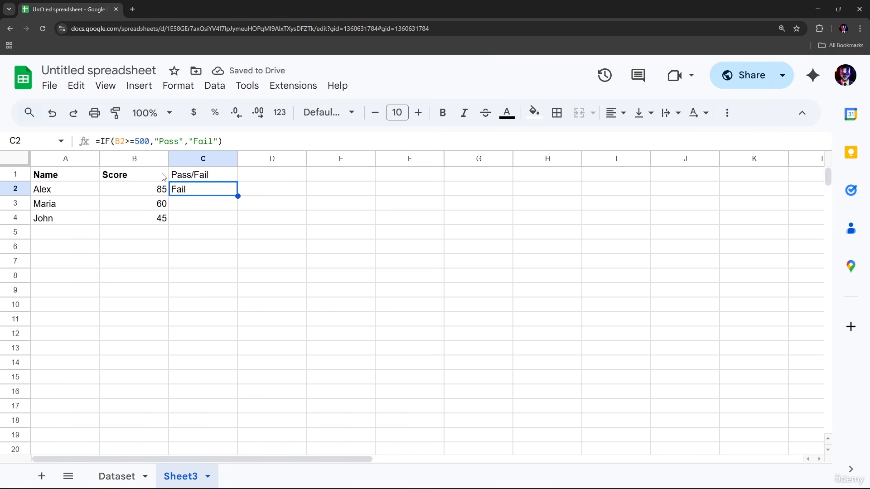
pyautogui.click(150, 141)
pyautogui.press('BackSpace')
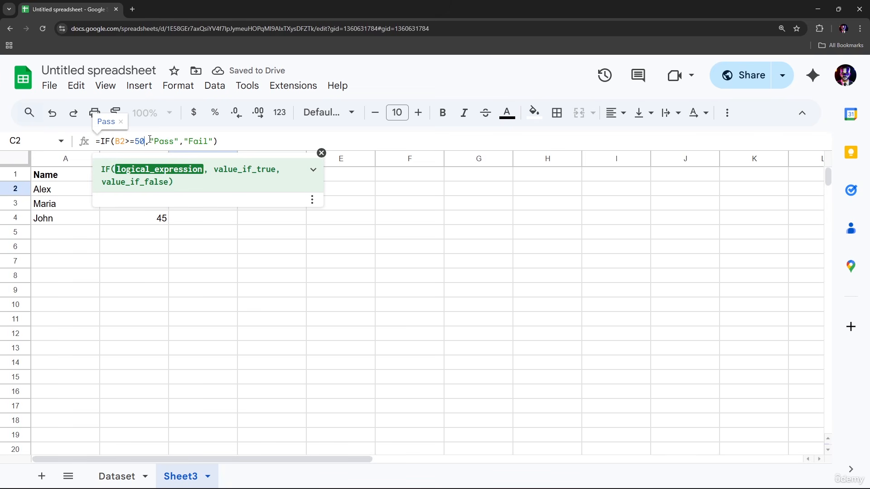
pyautogui.press('Return')
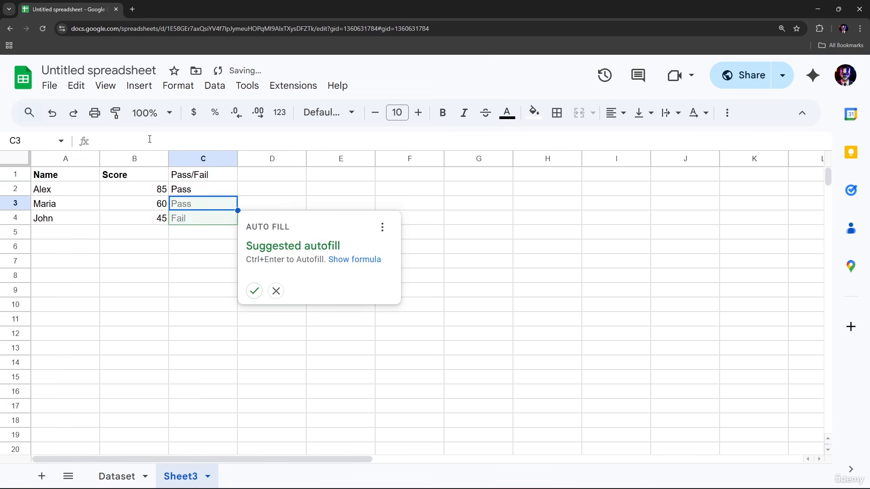
# - Accept the suggested autofill of the IF formula for C3 and C4, and inspect the formula in C4
pyautogui.click(254, 292)
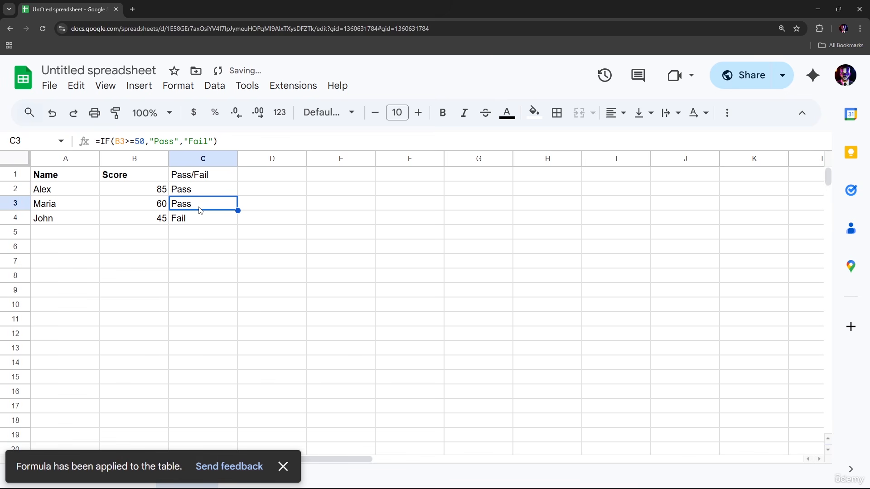
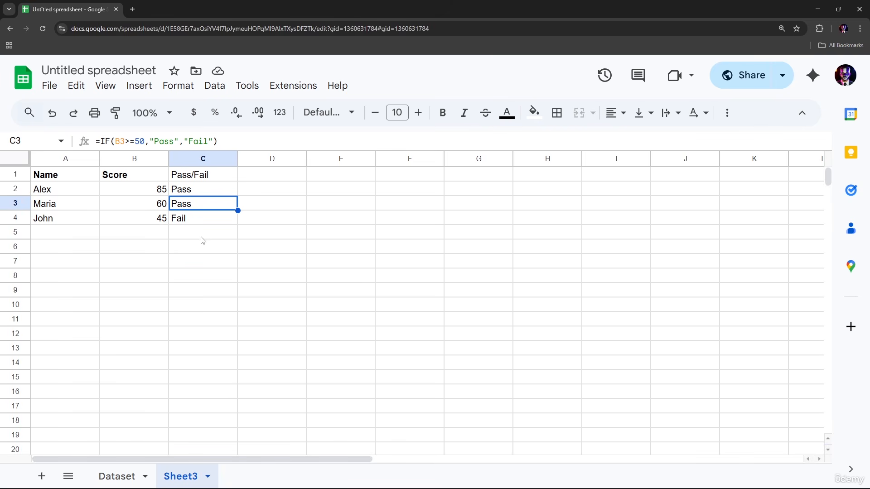
pyautogui.click(202, 243)
pyautogui.click(195, 221)
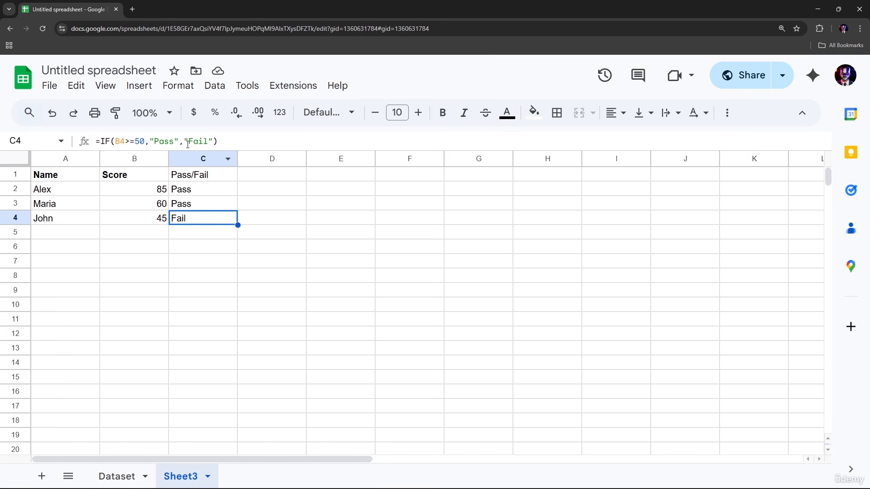
# - Examine the passing threshold in the IF formula of cell C4 and leave the cell
pyautogui.doubleClick(139, 141)
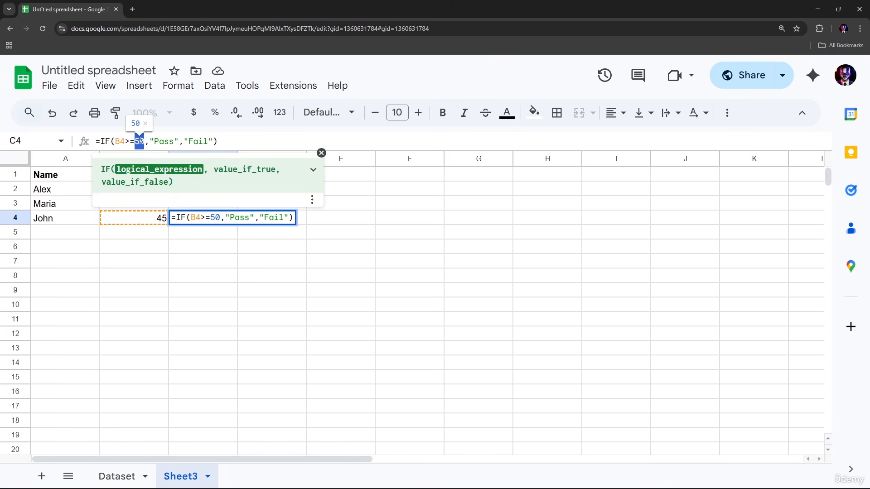
pyautogui.click(268, 309)
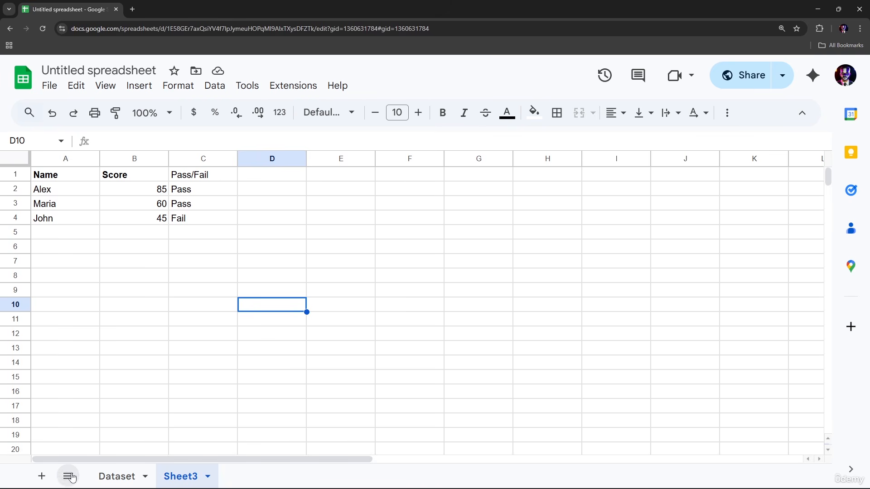
# - Add a new sheet and enter the column headers Product, Price and Quantity in A1:C1
pyautogui.click(40, 476)
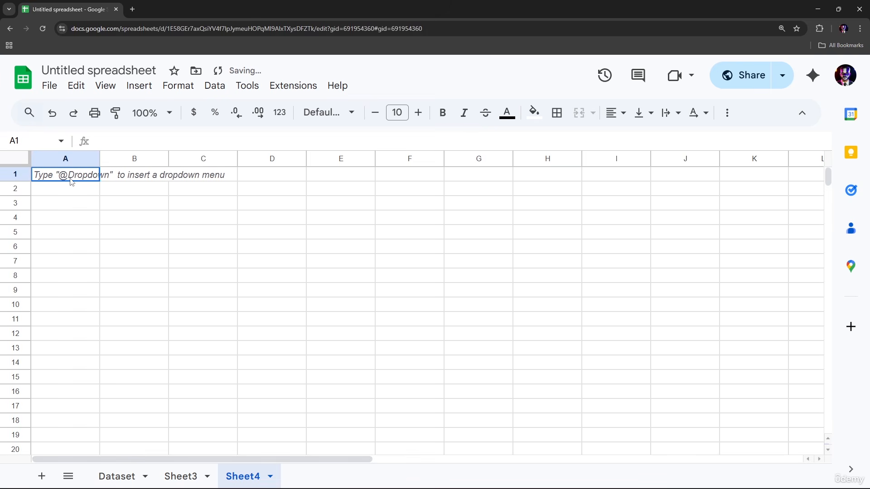
pyautogui.write('Pr')
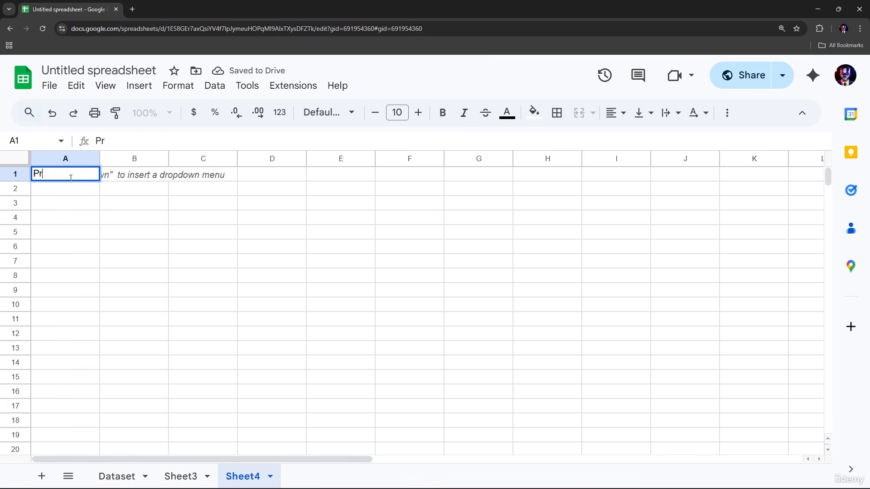
pyautogui.write('oduct')
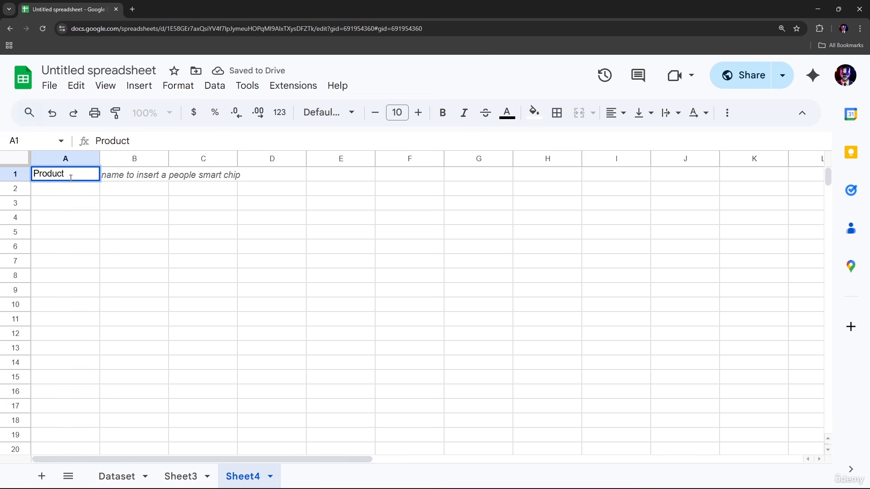
pyautogui.press('Tab')
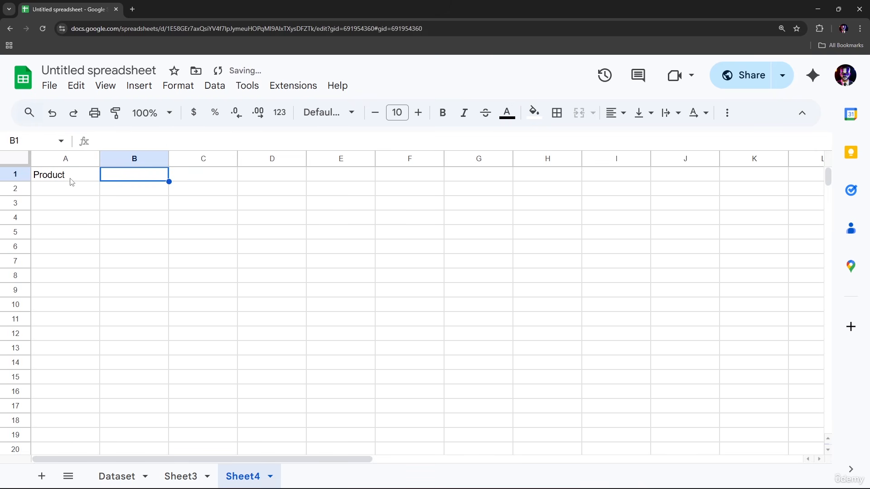
pyautogui.write('Price')
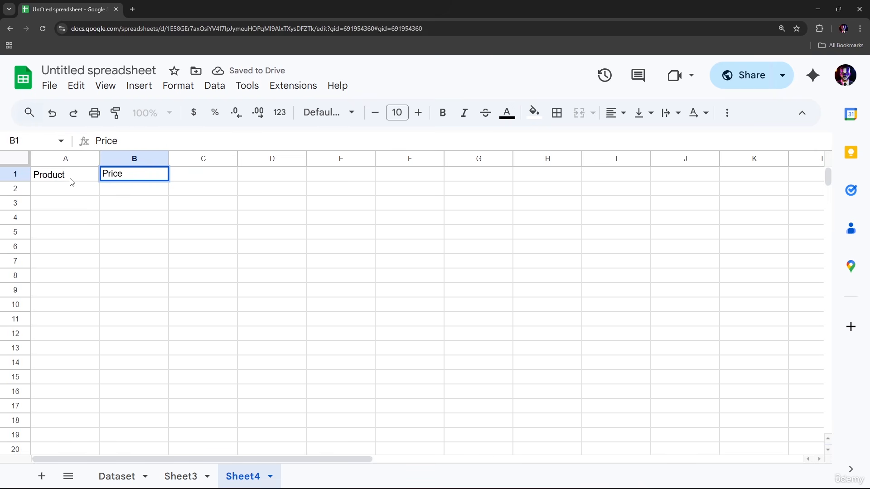
pyautogui.press('Tab')
pyautogui.write('Quant')
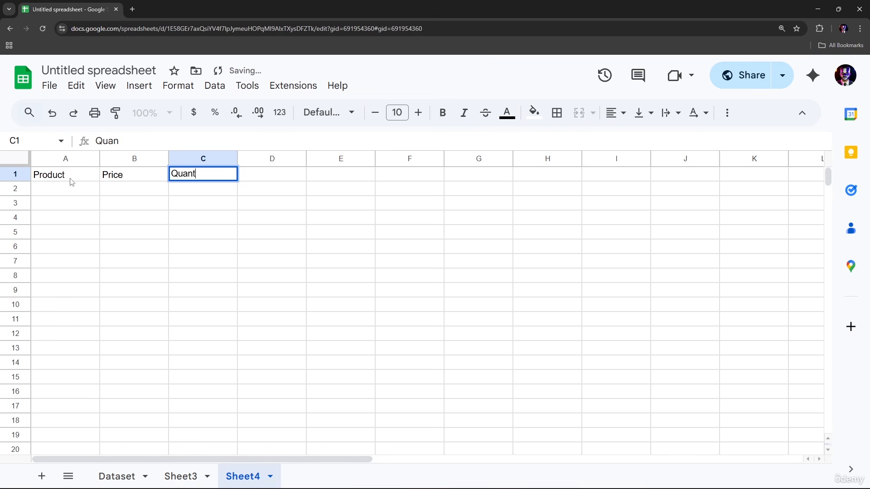
pyautogui.write('ity')
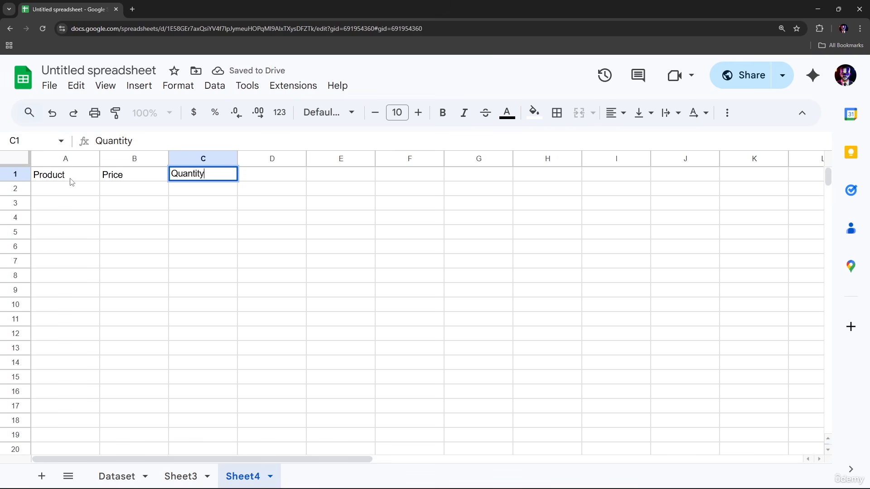
pyautogui.click(157, 272)
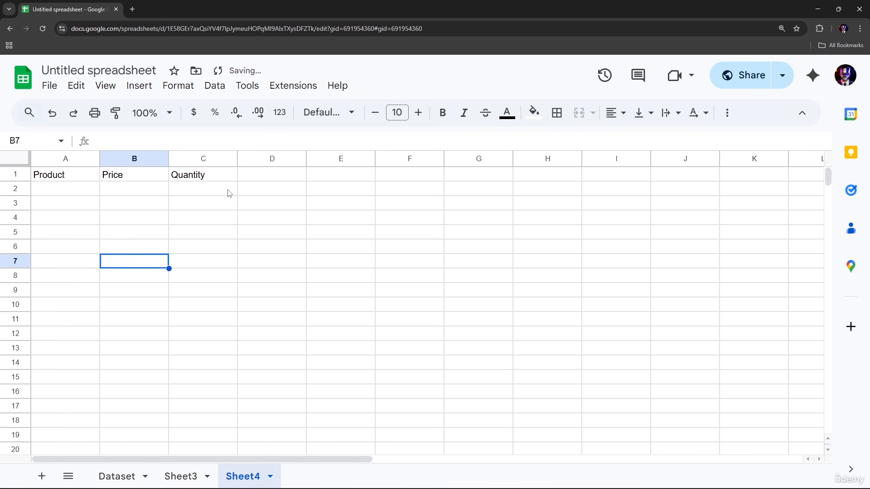
# - Make the headers in A1:C1 bold
pyautogui.moveTo(66, 180); pyautogui.dragTo(180, 180)
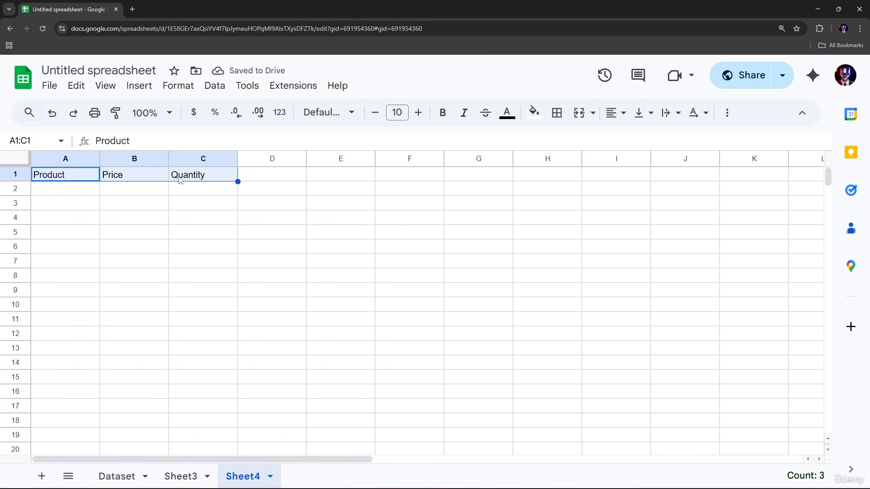
pyautogui.hotkey('ctrl', 'b')
# - Enter the products Pen, Notebook and Bag in cells A2 to A4
pyautogui.click(72, 198)
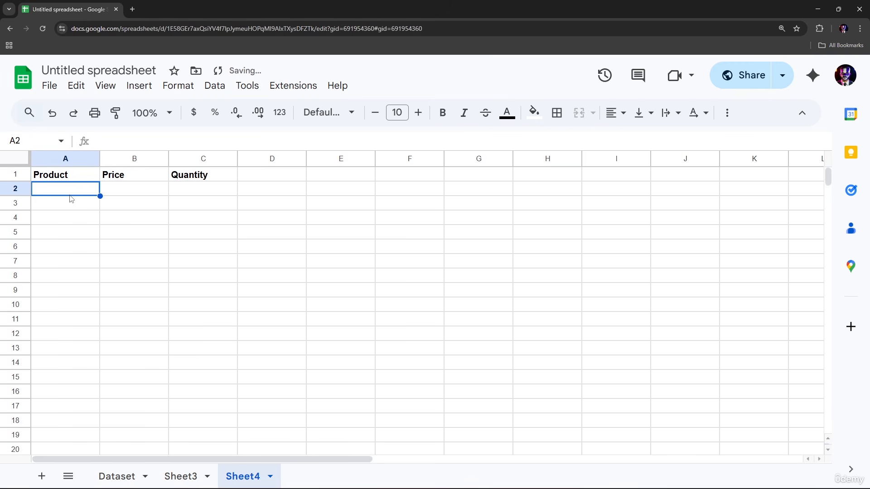
pyautogui.write('Pen')
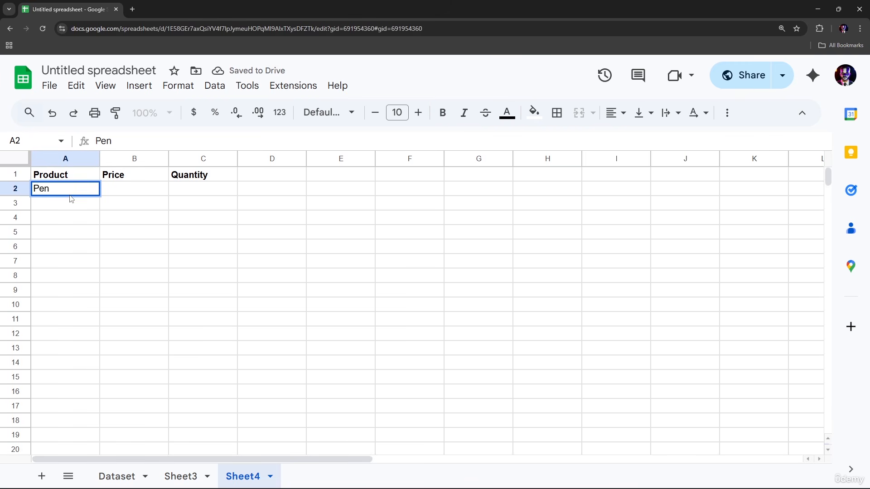
pyautogui.press('Return')
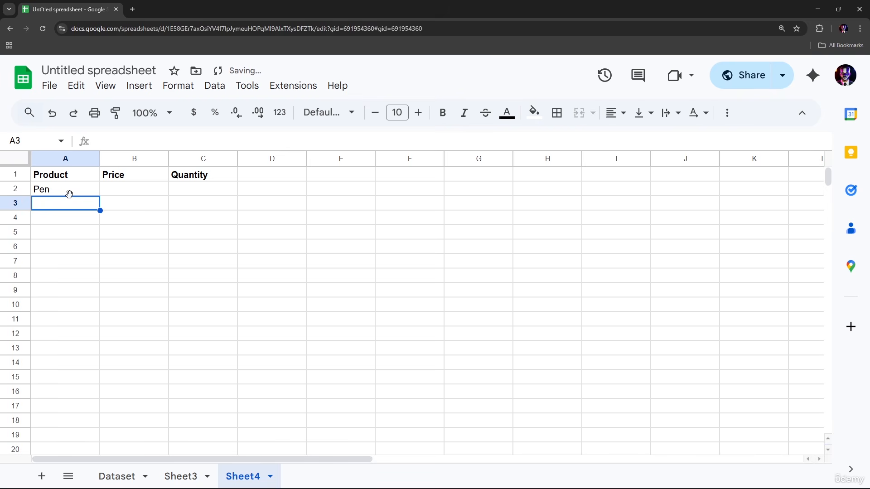
pyautogui.write('Note')
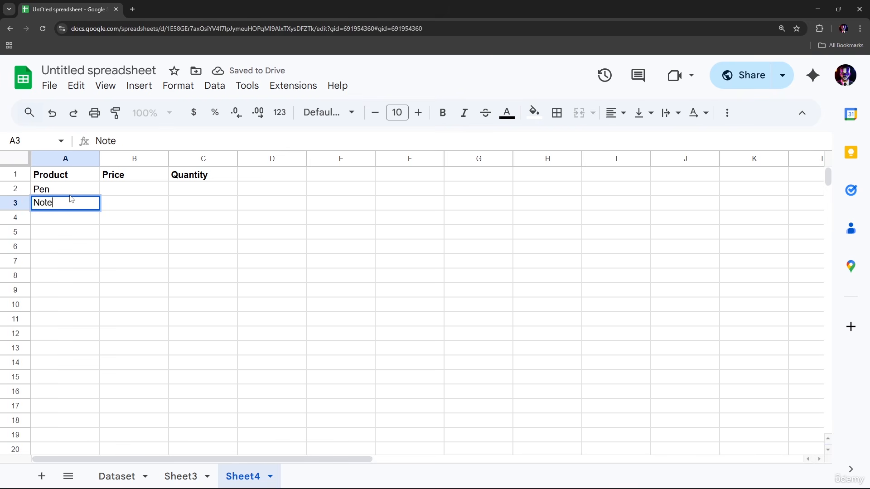
pyautogui.write('book')
pyautogui.press('Return')
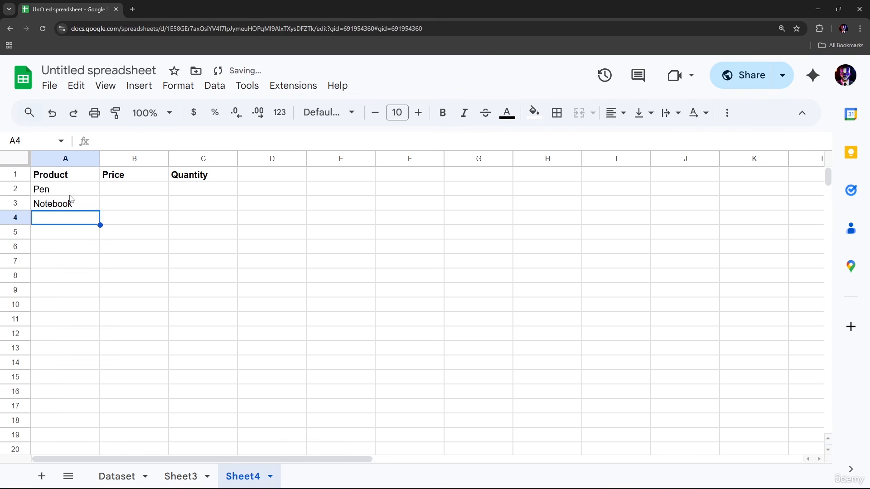
pyautogui.write('Bag')
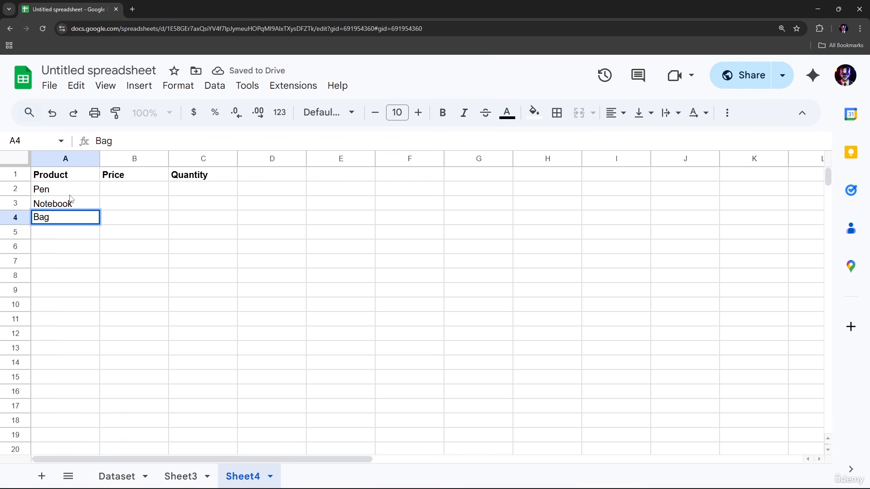
# - Enter the prices 10 for Pen, 50 for Notebook and 500 for Bag in column B
pyautogui.press('Tab')
pyautogui.write('500')
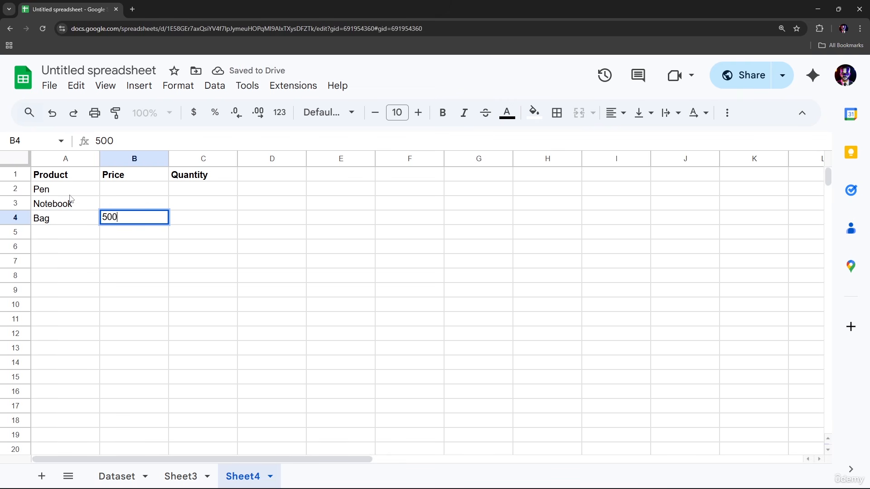
pyautogui.press('Up')
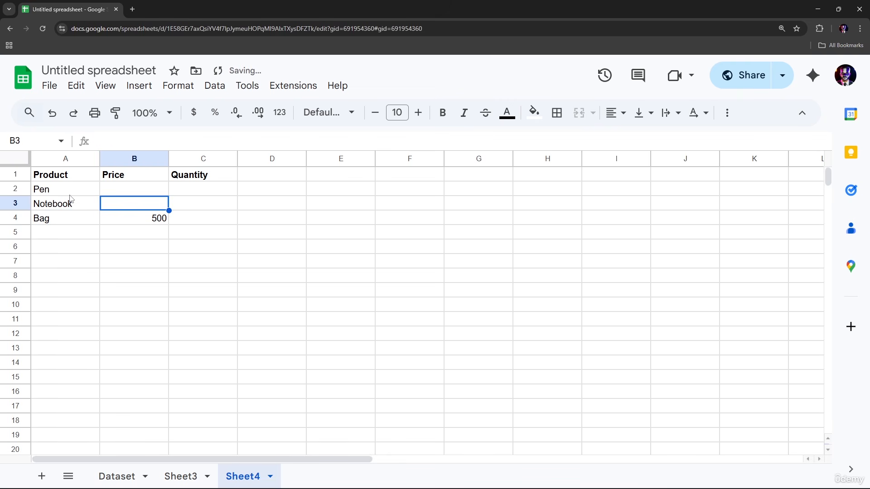
pyautogui.write('50')
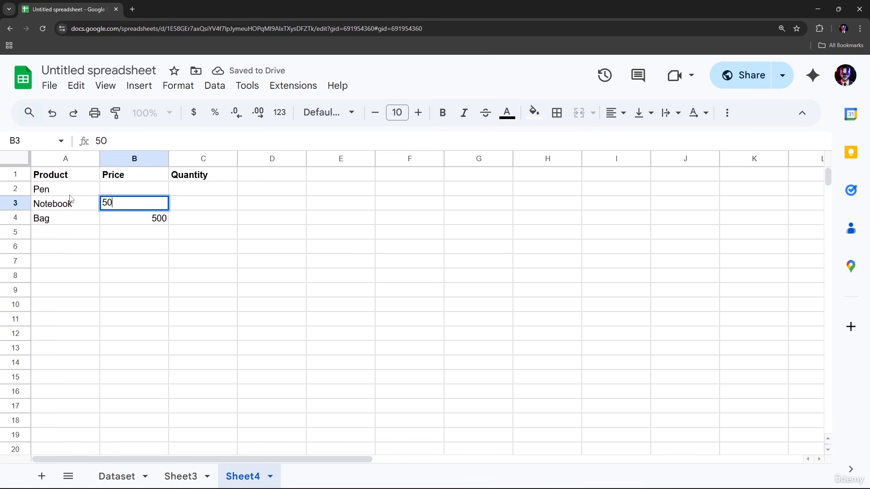
pyautogui.press('Up')
pyautogui.write('10')
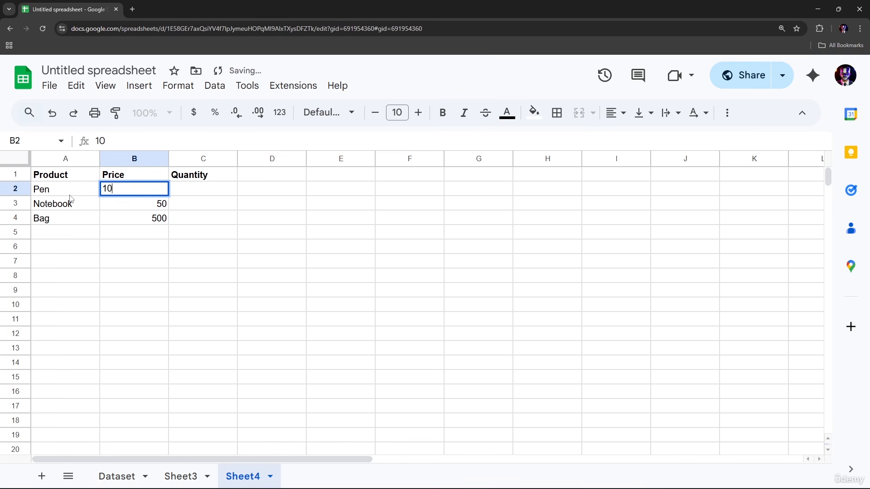
# - Enter the quantities 5 for Pen, 2 for Notebook and 1 for Bag in column C
pyautogui.press('Tab')
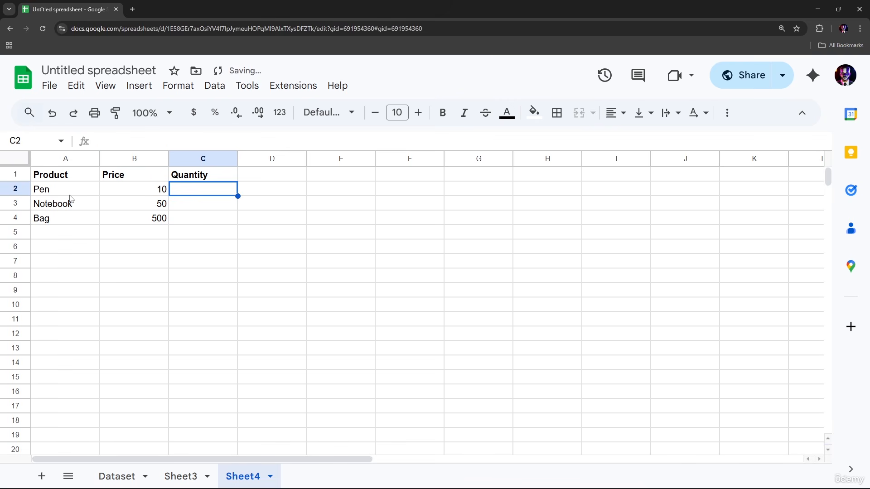
pyautogui.write('5')
pyautogui.press('Return')
pyautogui.write('2')
pyautogui.press('Return')
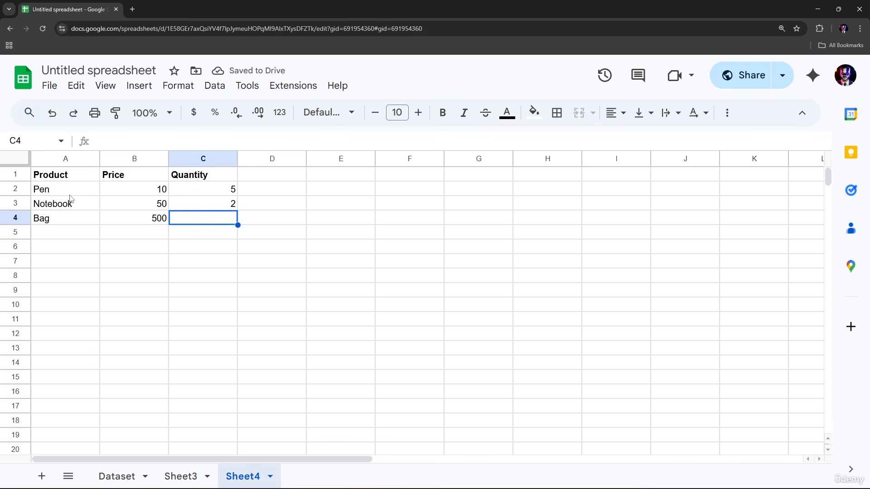
pyautogui.write('1')
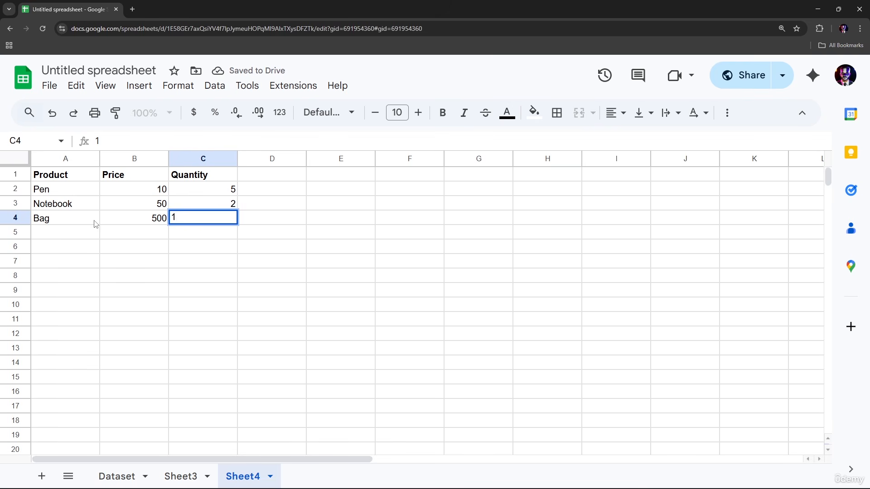
pyautogui.click(183, 249)
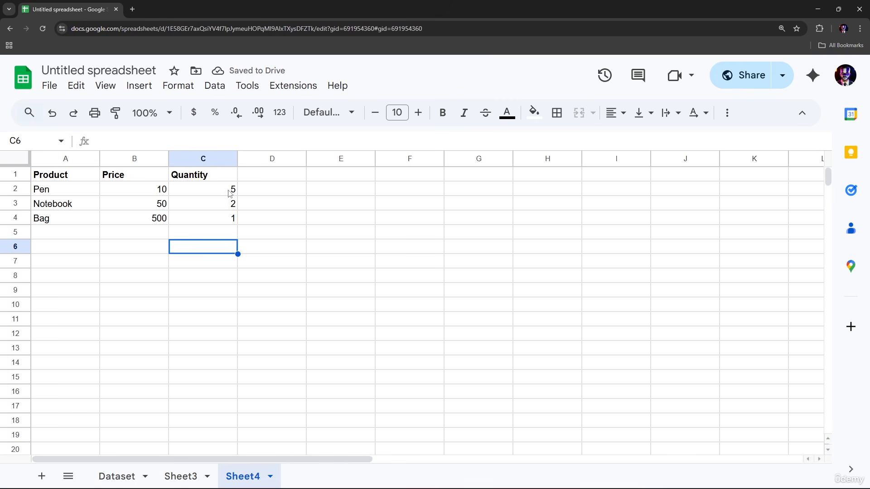
# - Enter the column header Total in cell D1
pyautogui.click(285, 178)
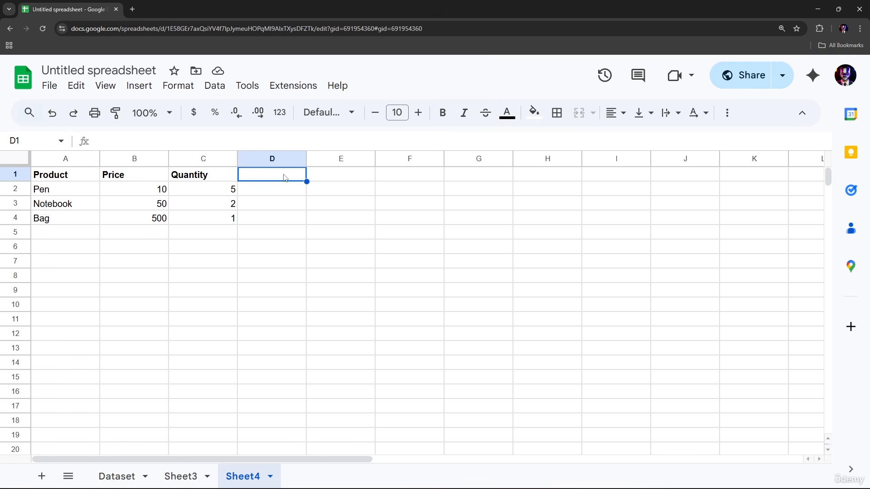
pyautogui.write('Toa')
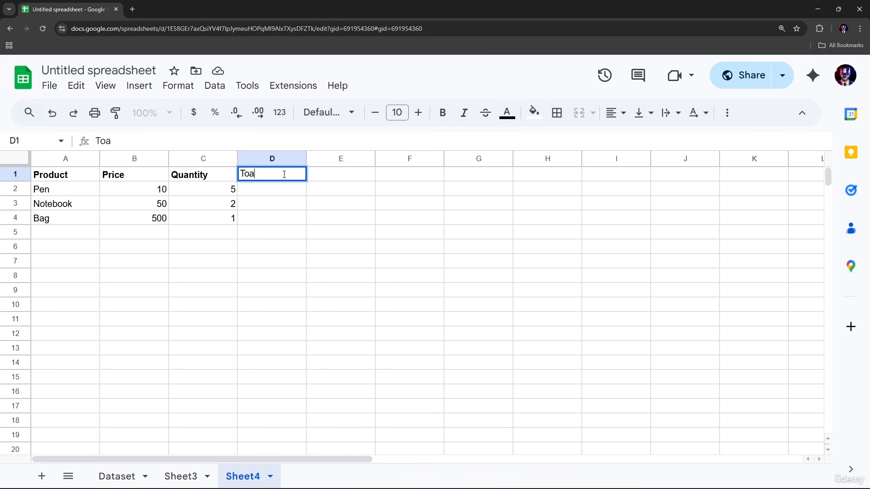
pyautogui.press('BackSpace')
pyautogui.write('tal')
# - Enter the formula =B2*C2 in cell D2 and fill it down to D4
pyautogui.click(286, 192)
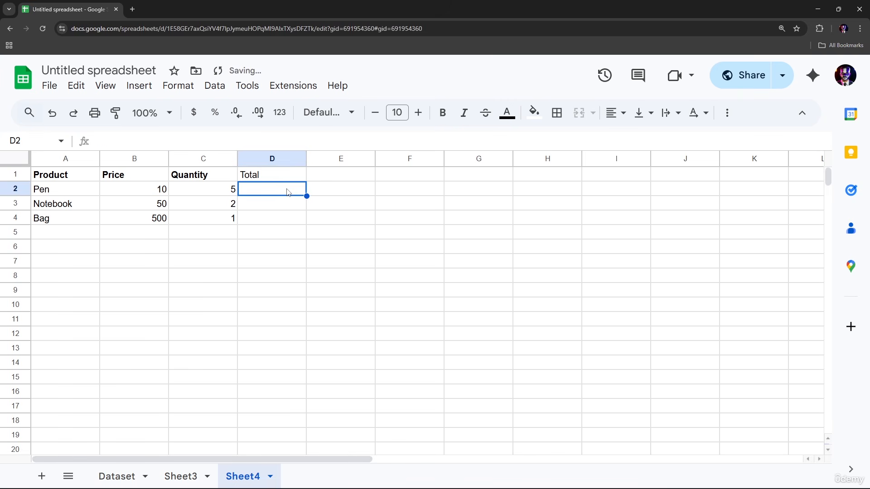
pyautogui.write('=')
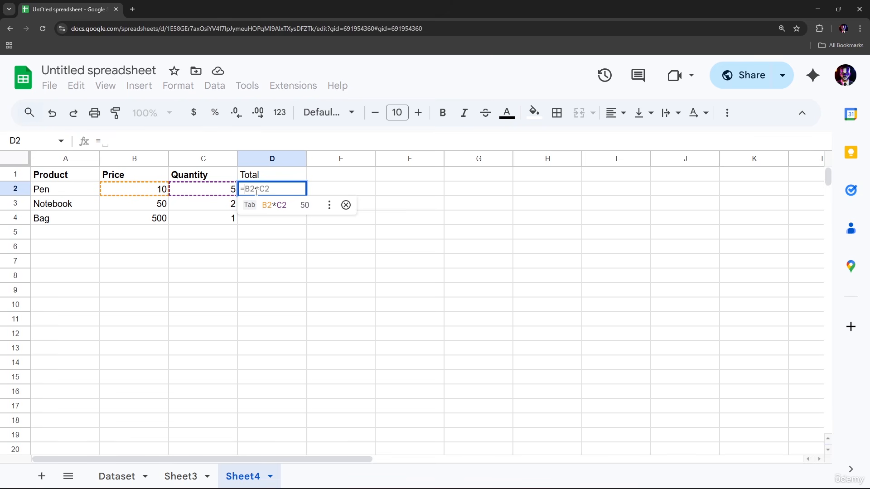
pyautogui.press('Tab')
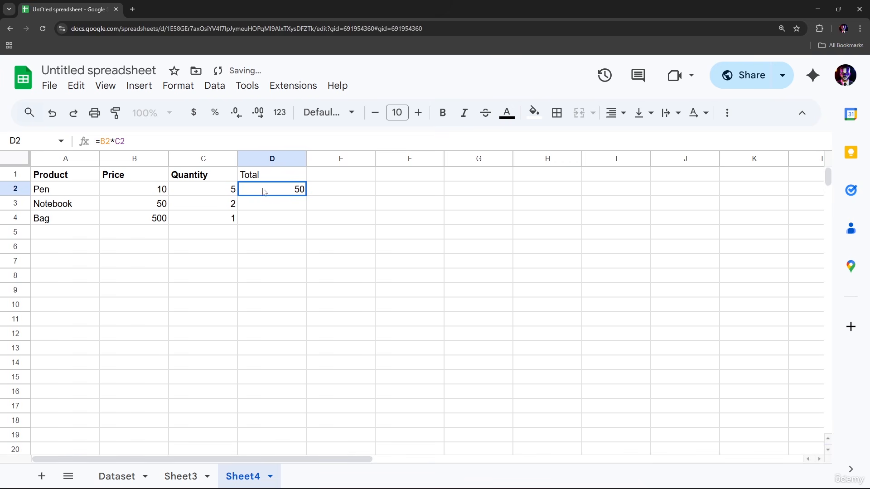
pyautogui.doubleClick(307, 196)
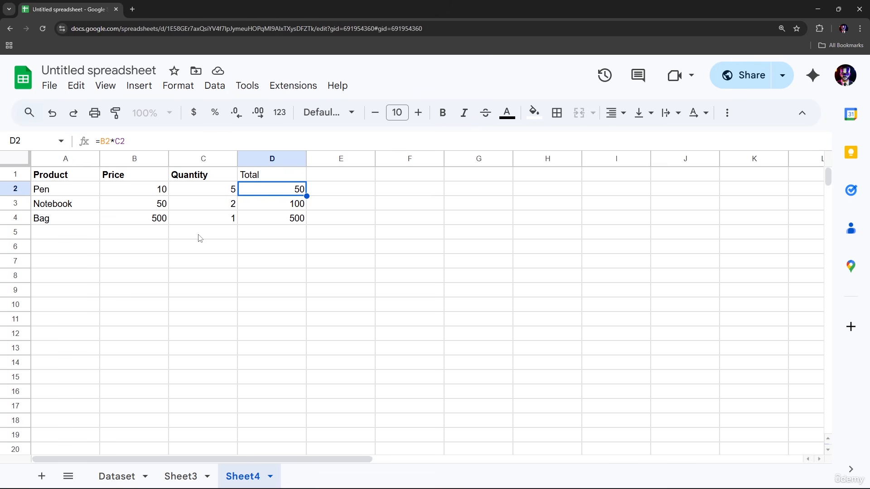
# - Enter the suggested formula =SUM(D2:D4) in cell D5
pyautogui.click(274, 237)
pyautogui.write('=')
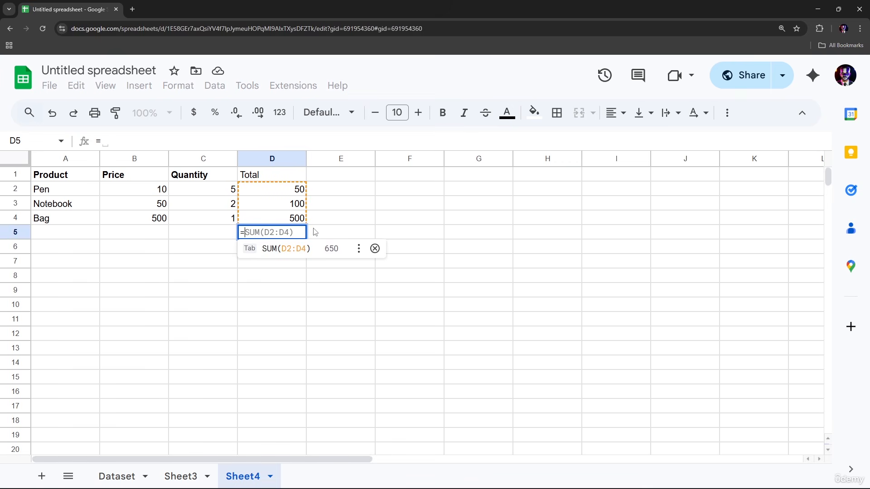
pyautogui.click(280, 244)
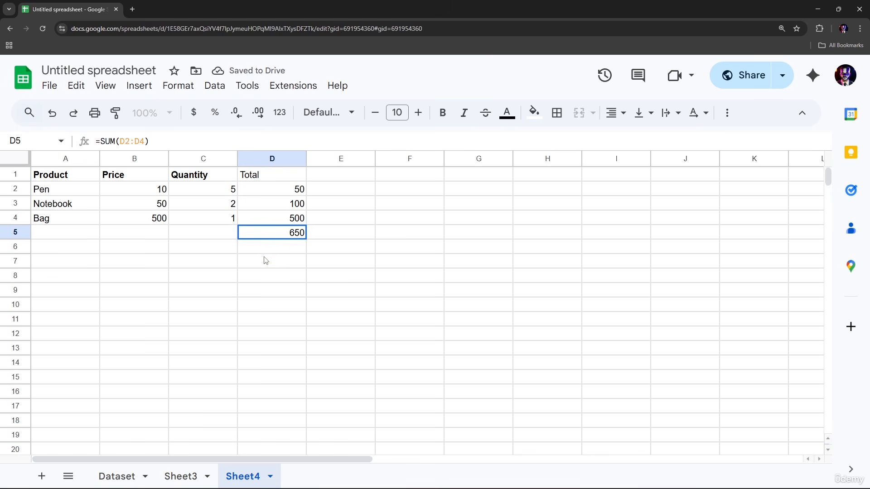
# - Enter the formula =AVERAGE(D2:D4) in cell D6
pyautogui.click(261, 252)
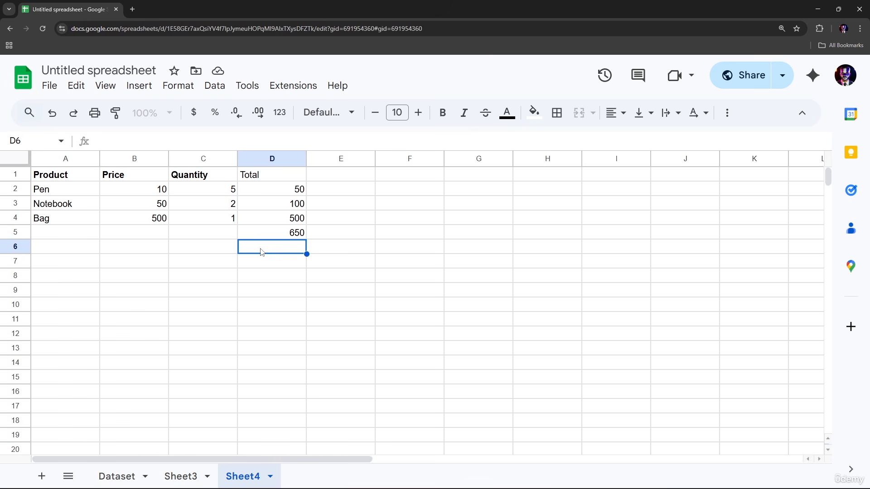
pyautogui.write('=a')
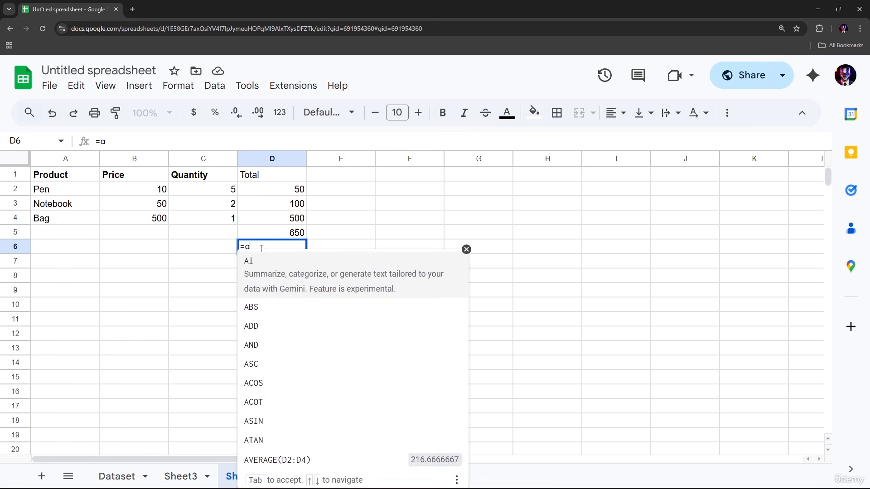
pyautogui.write('ver')
pyautogui.press('Tab')
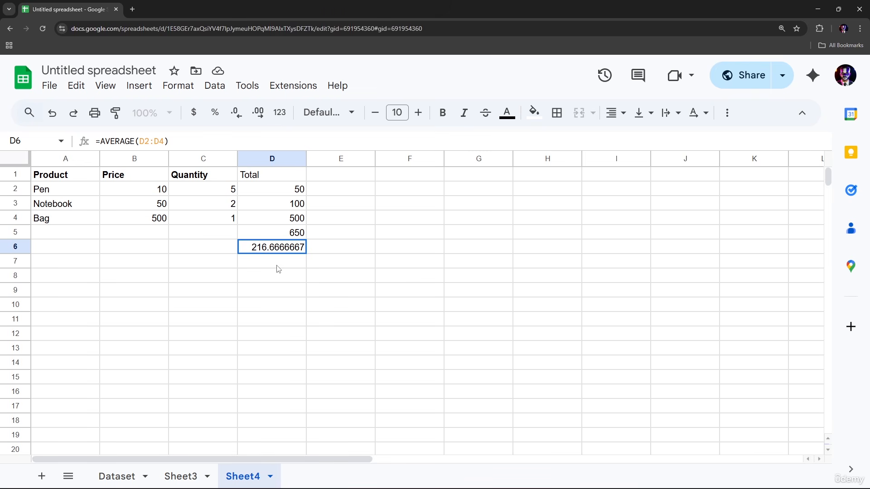
pyautogui.click(277, 265)
# - Label the results in column C with Average in C6 and Sum in C5
pyautogui.click(226, 248)
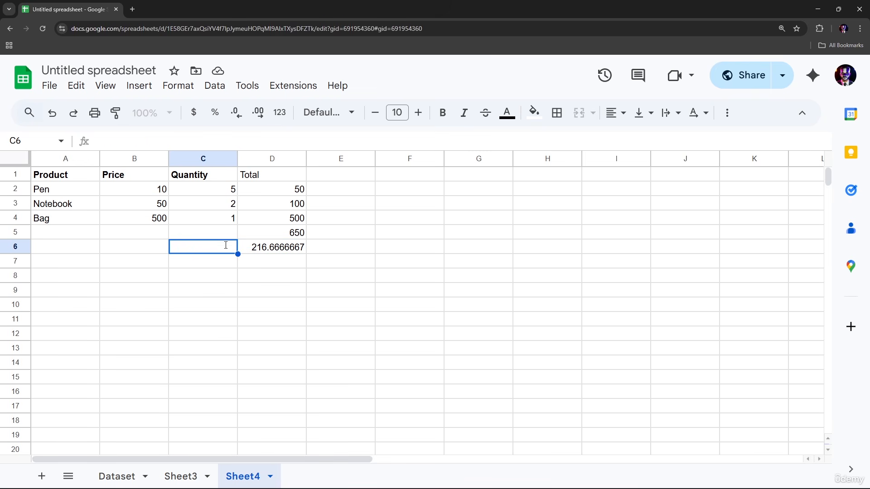
pyautogui.write('Ave')
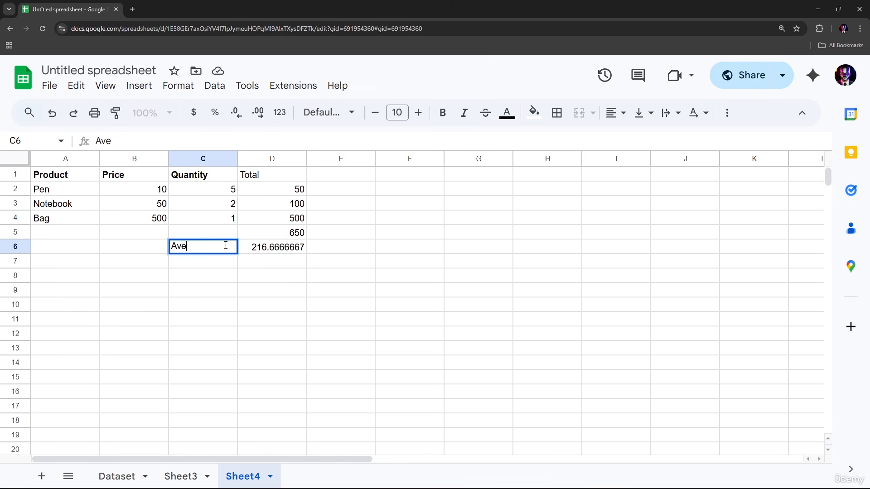
pyautogui.write('rage')
pyautogui.click(221, 236)
pyautogui.write('Sum')
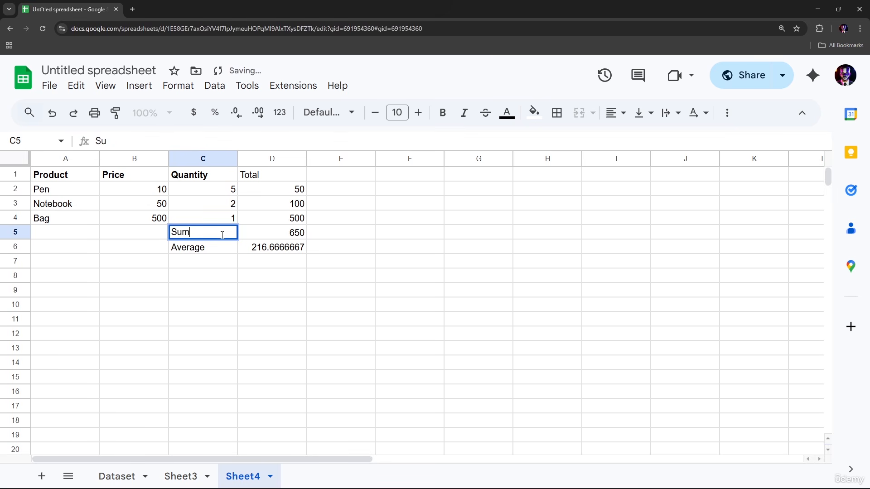
# - Add the label Max in cell C7 and enter the suggested formula =MAX(D2:D4) in D7
pyautogui.click(223, 263)
pyautogui.write('Max')
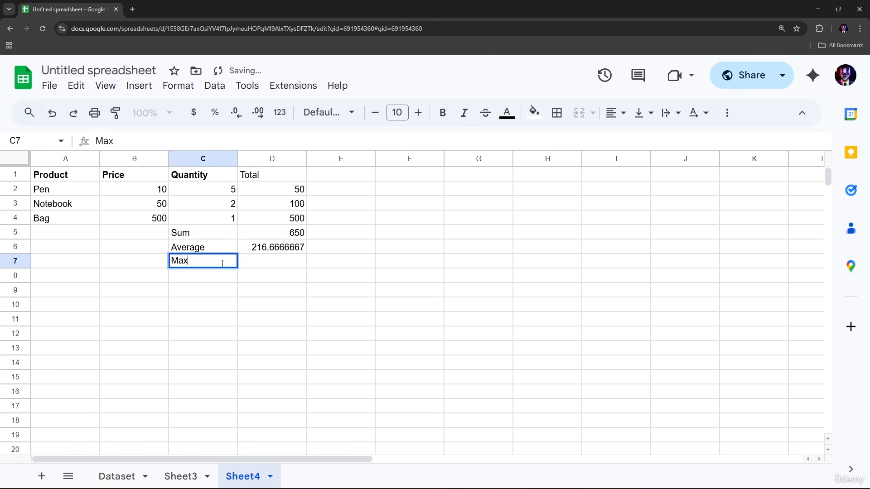
pyautogui.click(295, 265)
pyautogui.write('=')
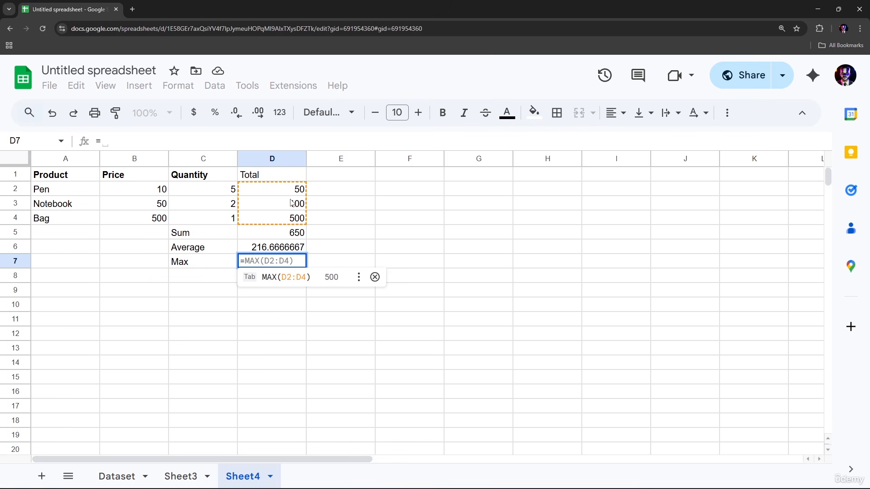
pyautogui.press('Tab')
# - Add the label Min in cell C8 and enter the suggested formula =MIN(D2:D4) in D8
pyautogui.click(208, 277)
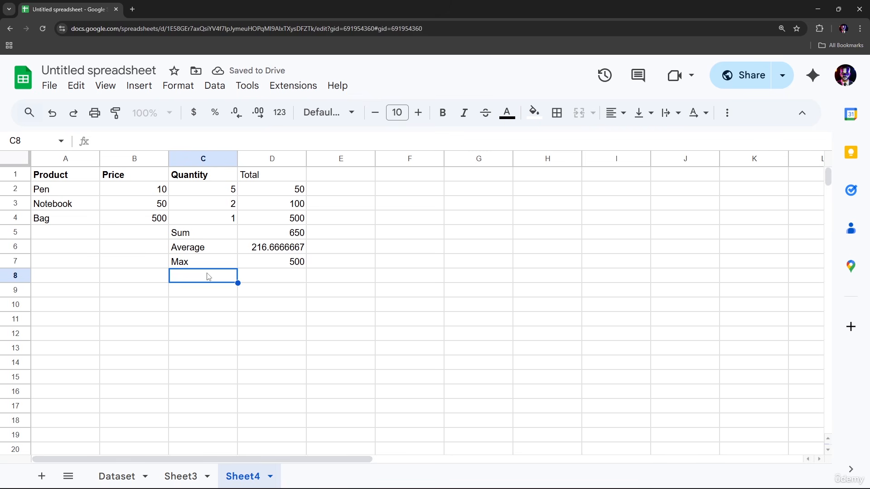
pyautogui.write('Mis')
pyautogui.press('BackSpace')
pyautogui.write('n')
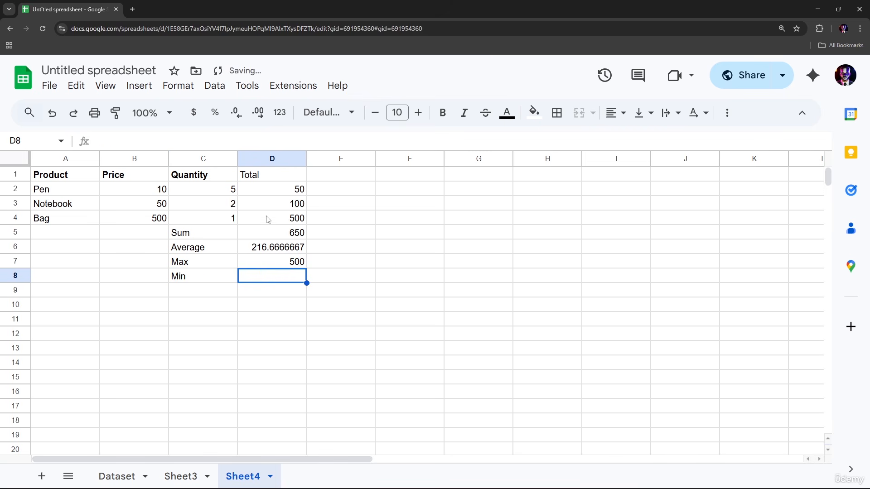
pyautogui.write('=m')
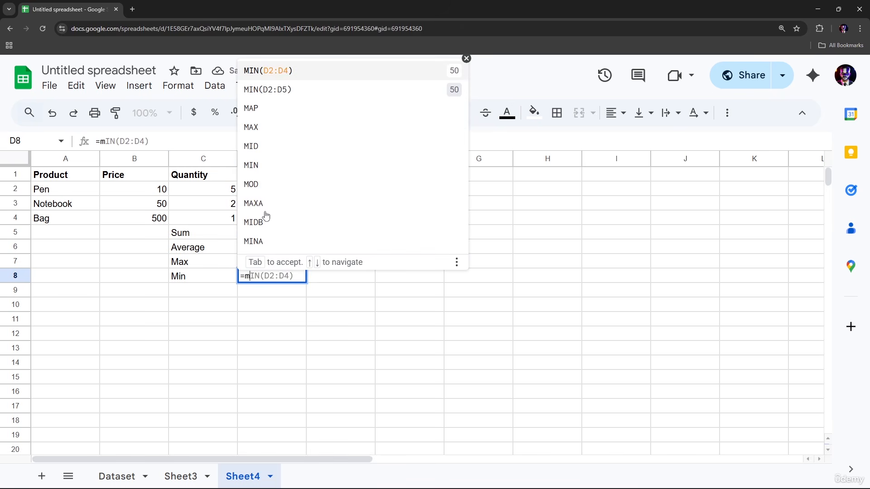
pyautogui.press('Tab')
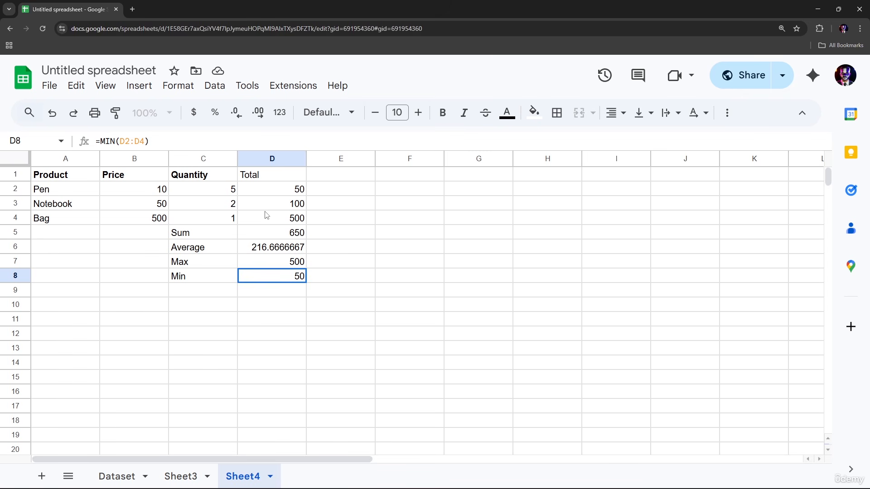
# - Start an IF formula in cell E2 with the Pen quantity in C2 as its tested cell
pyautogui.moveTo(209, 191); pyautogui.dragTo(211, 220)
pyautogui.click(368, 178)
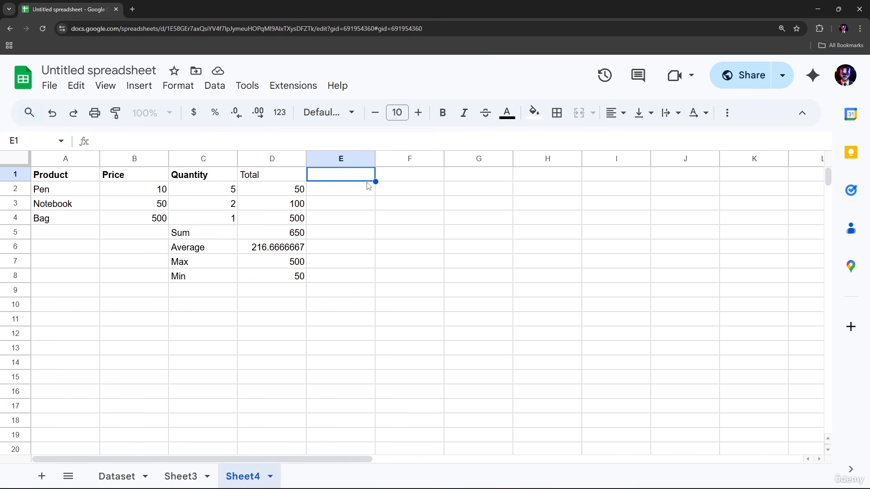
pyautogui.click(368, 189)
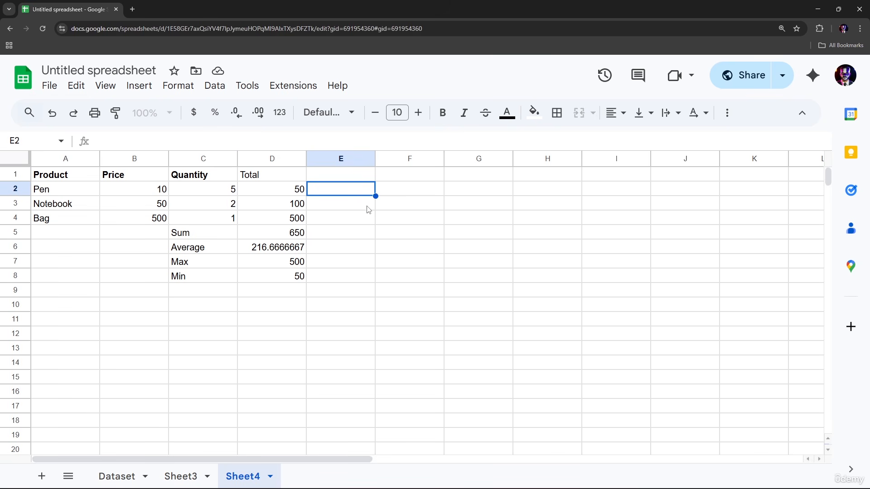
pyautogui.write('=')
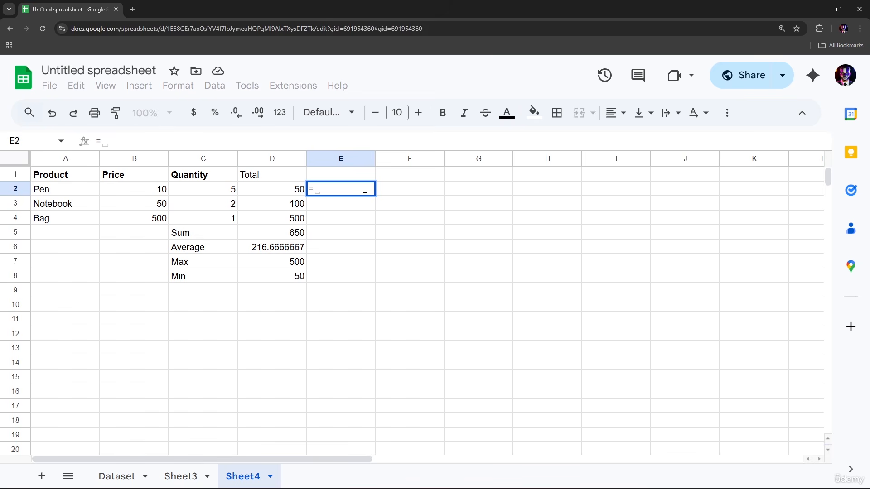
pyautogui.write('IF(')
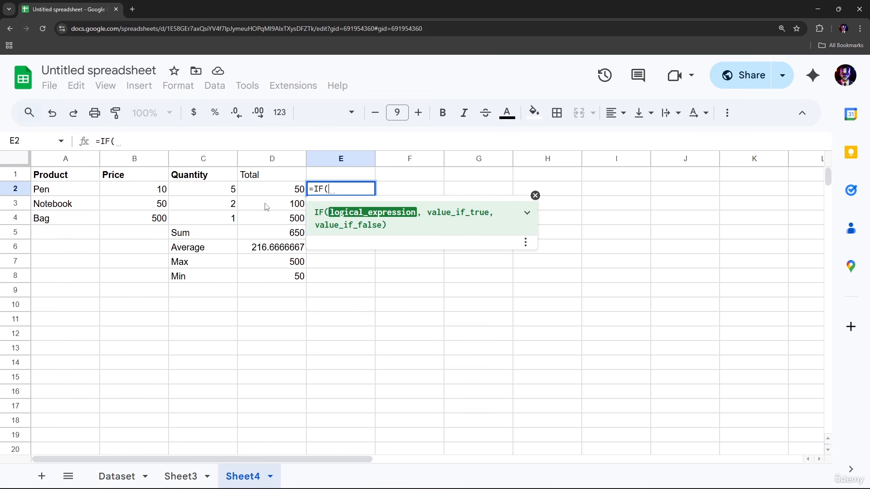
pyautogui.click(231, 191)
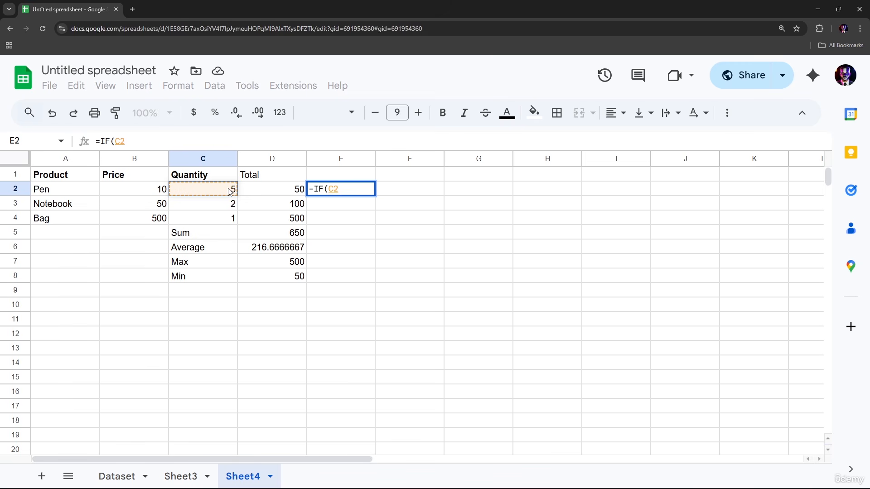
pyautogui.write('>')
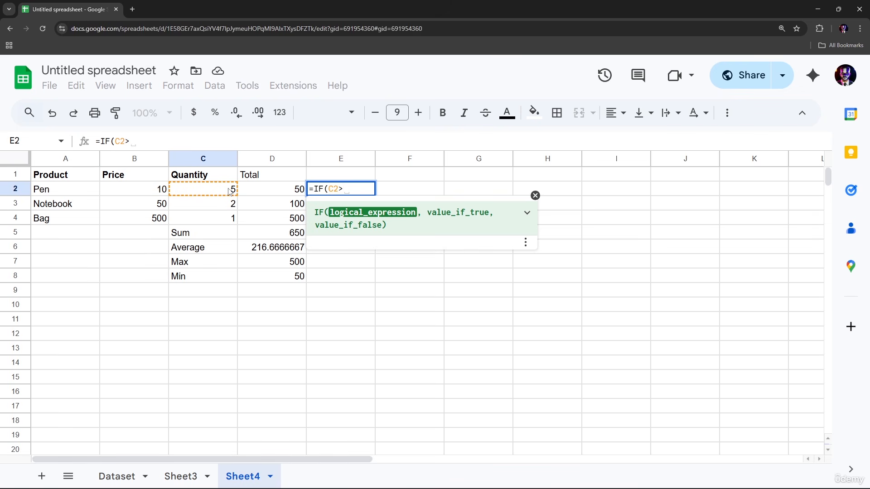
pyautogui.write('3')
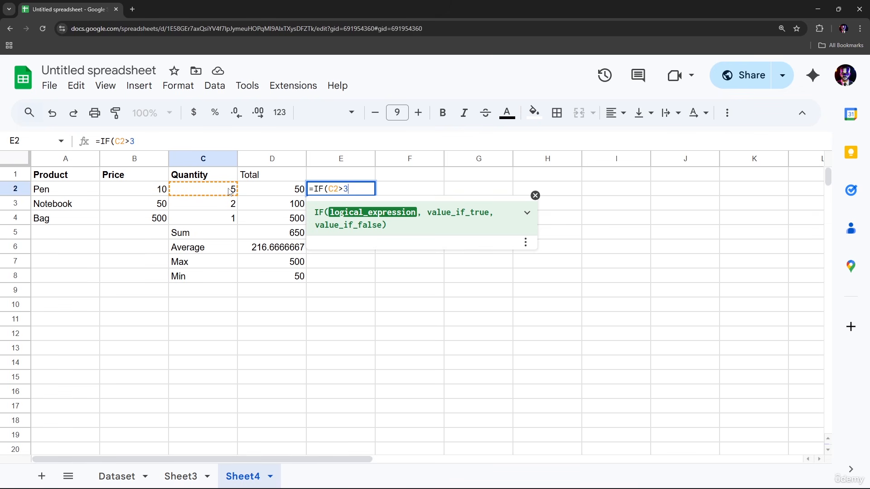
pyautogui.write(',')
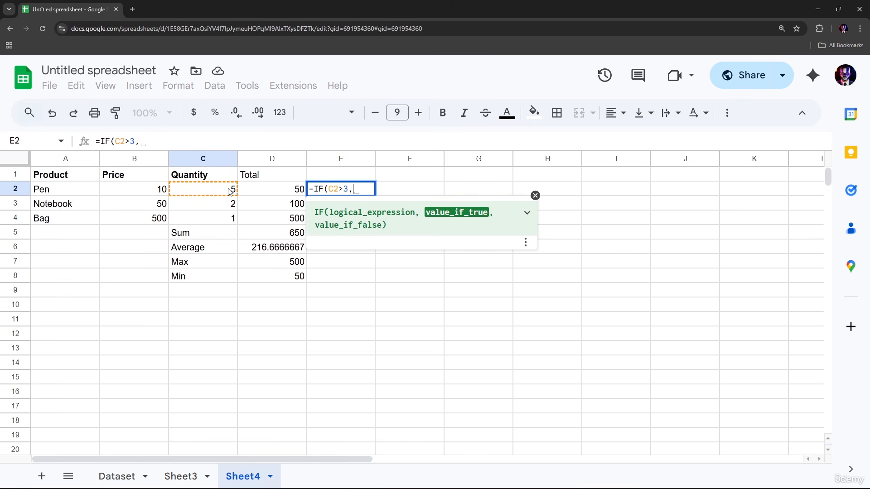
pyautogui.press('BackSpace')
pyautogui.write('L')
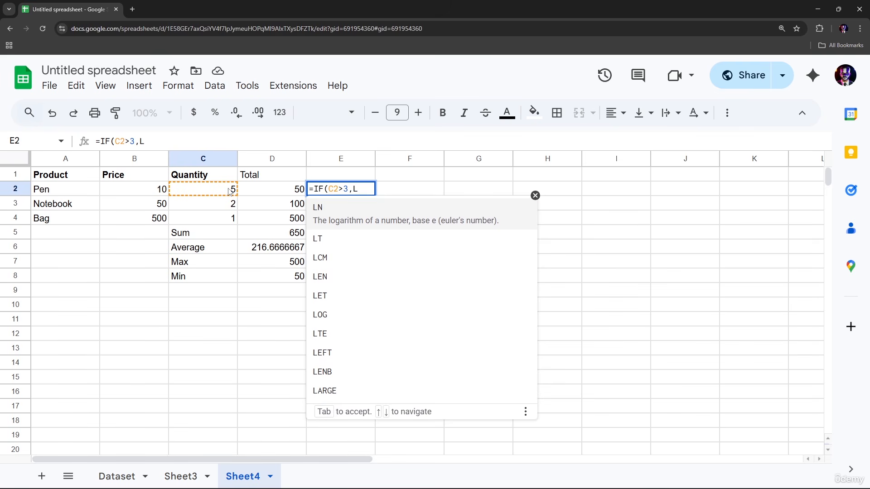
pyautogui.press('BackSpace')
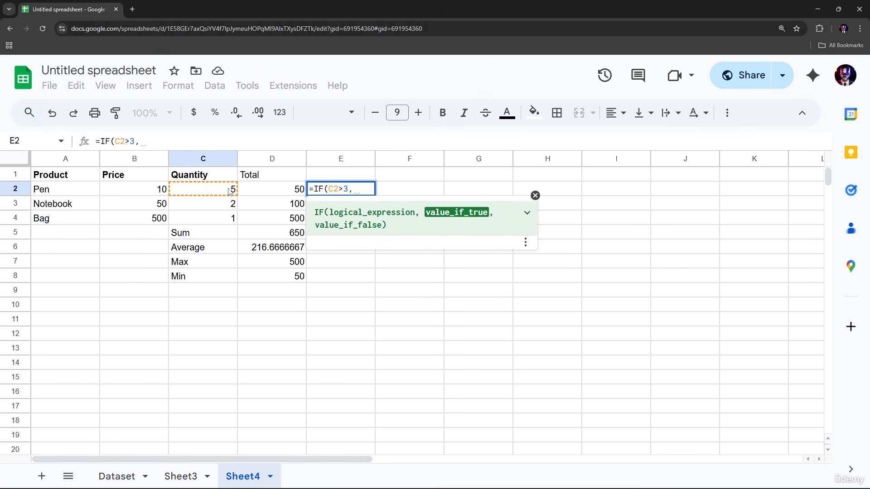
pyautogui.write('L')
pyautogui.press('BackSpace')
pyautogui.press('BackSpace')
pyautogui.press('BackSpace')
pyautogui.press('BackSpace')
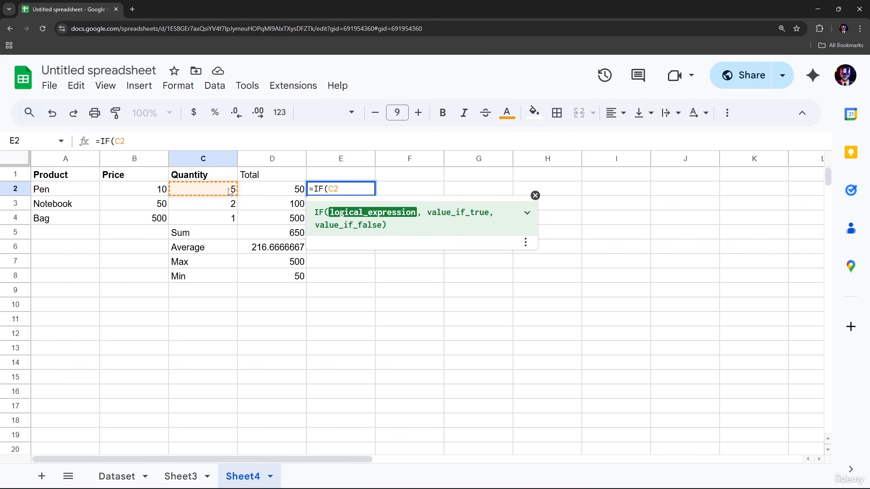
pyautogui.write(',')
pyautogui.press('BackSpace')
pyautogui.press('BackSpace')
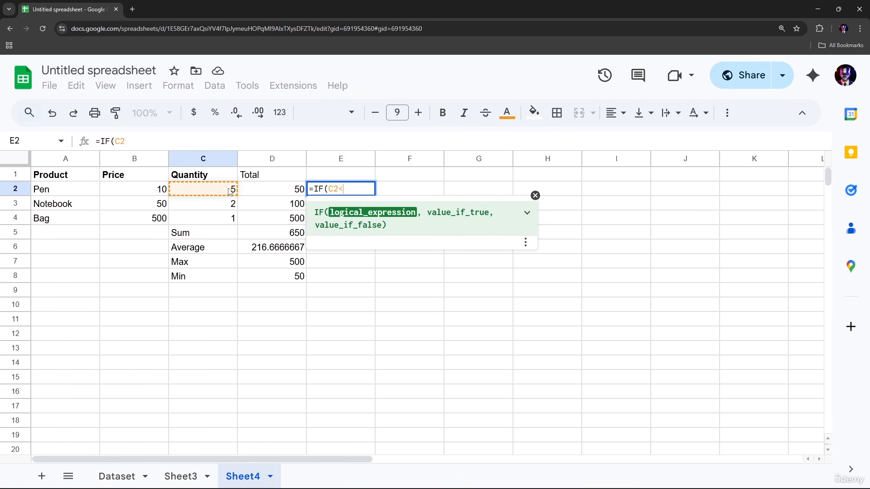
# - Complete the formula in E2 as =IF(C2<3,"Low Stock"," ")
pyautogui.write('<3')
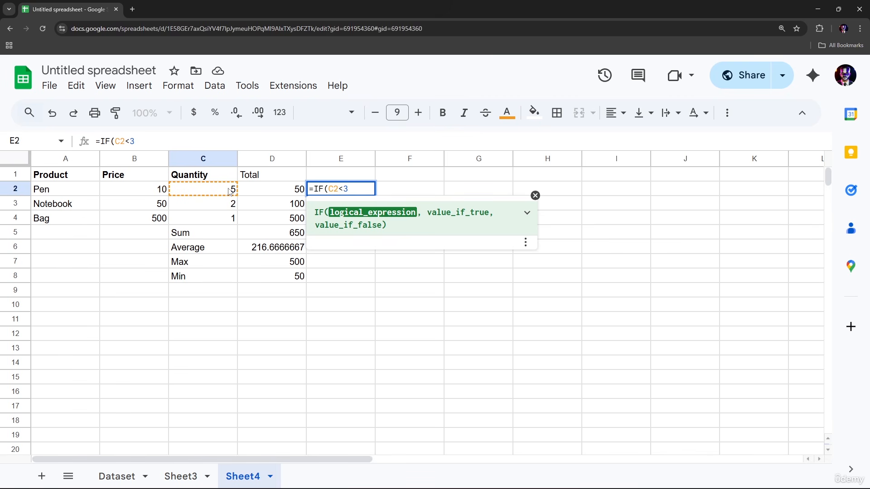
pyautogui.write(',"Low')
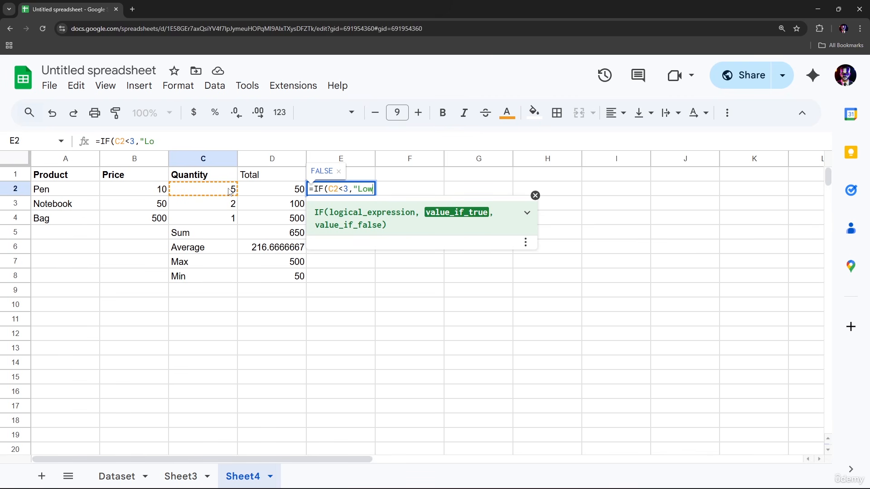
pyautogui.write(' Stoc')
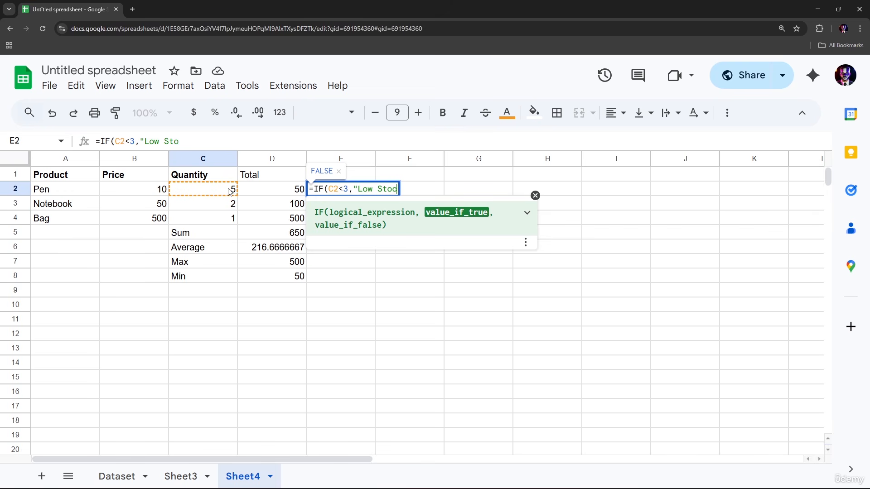
pyautogui.write('k",')
pyautogui.press('BackSpace')
pyautogui.write('",')
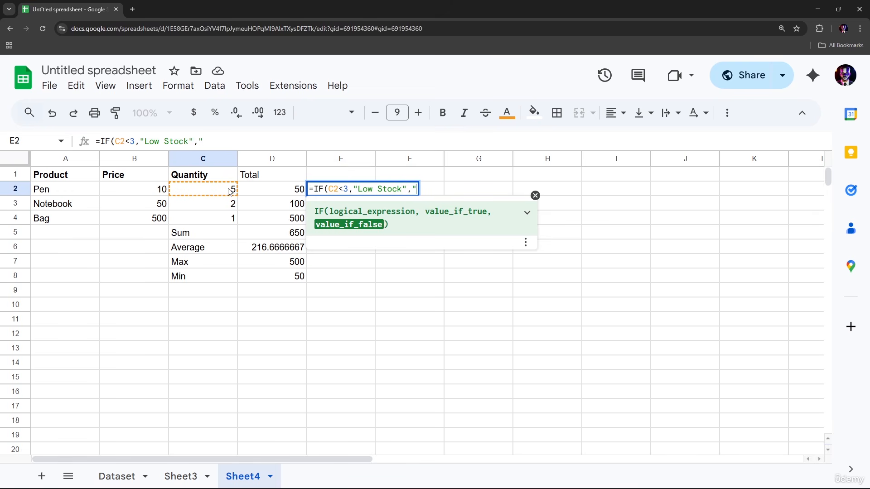
pyautogui.write(' ")')
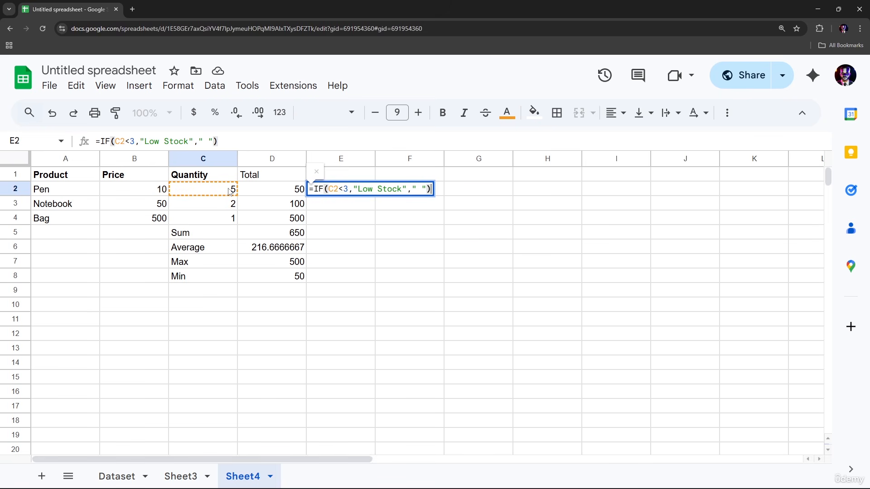
pyautogui.press('Return')
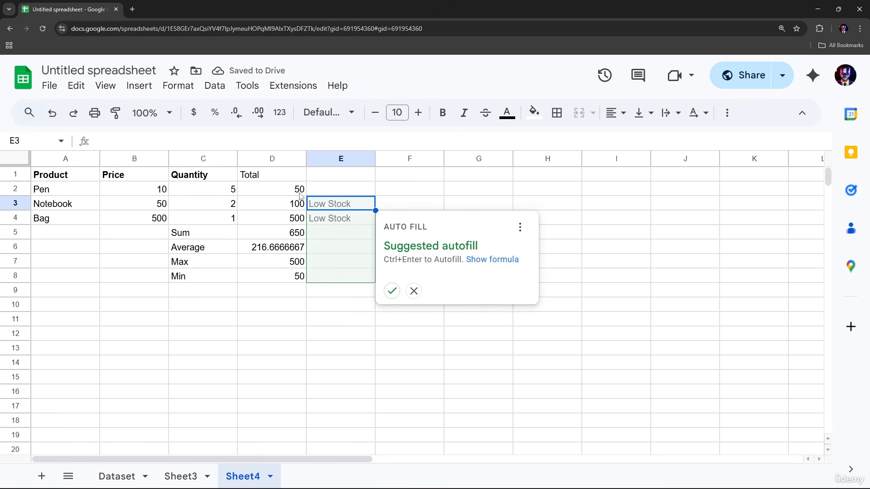
# - Apply the suggested autofill of the Low Stock formula to cells E3 to E8 and select cell E2
pyautogui.click(392, 291)
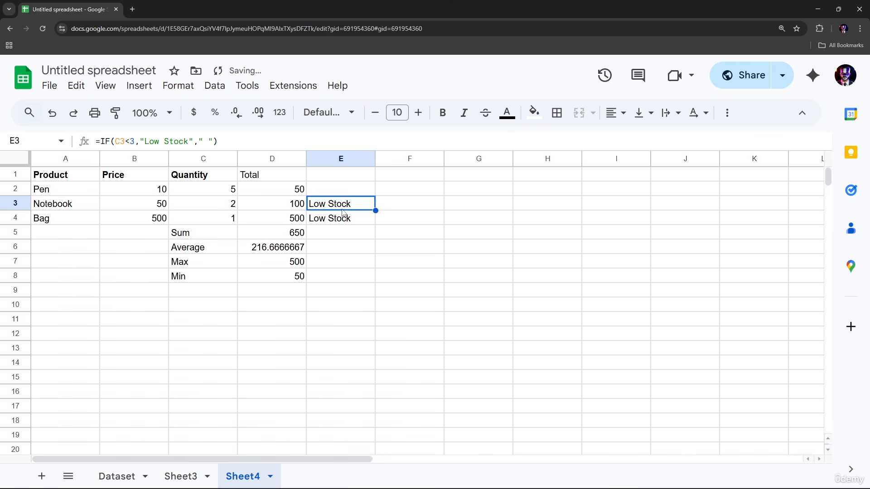
pyautogui.moveTo(376, 210); pyautogui.dragTo(375, 185)
pyautogui.click(354, 194)
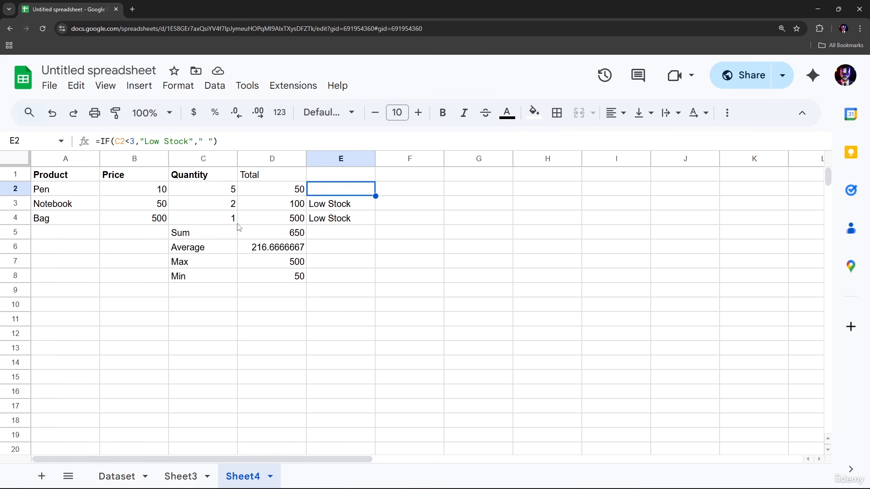
# - Go through Sheet3 to the Dataset sheet and review its formula examples from row 1
pyautogui.click(185, 476)
pyautogui.click(134, 476)
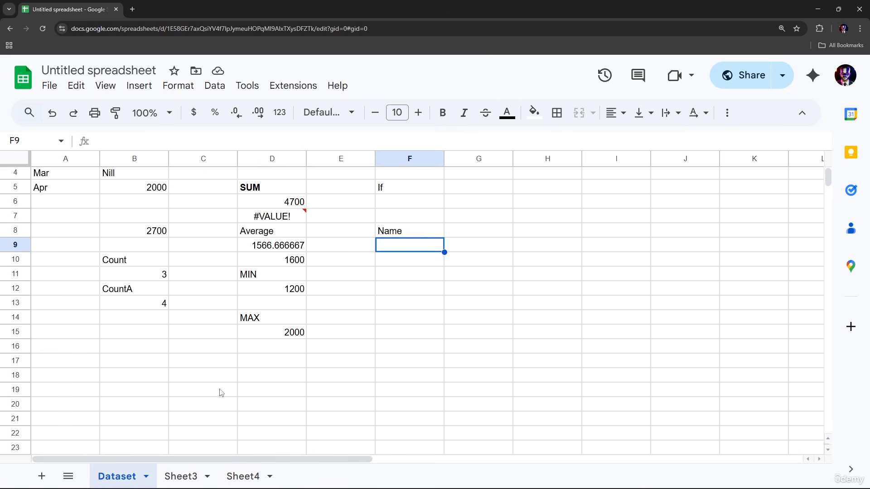
pyautogui.scroll(1, 220, 393)
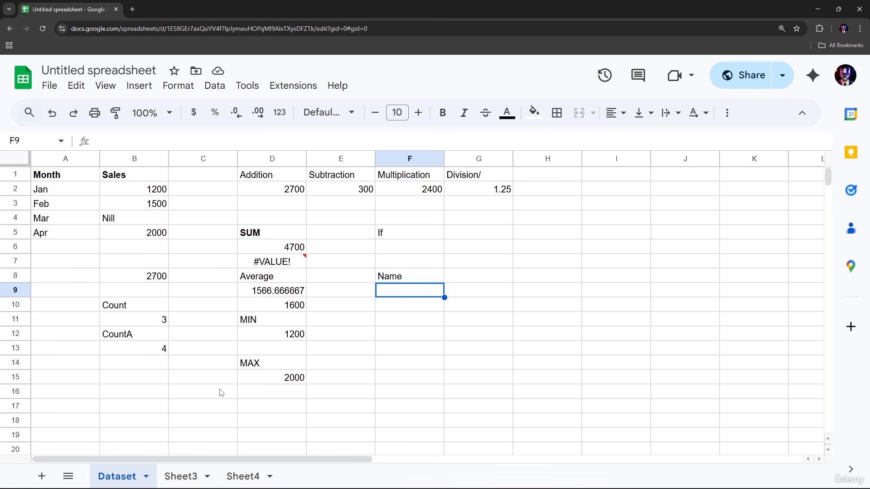